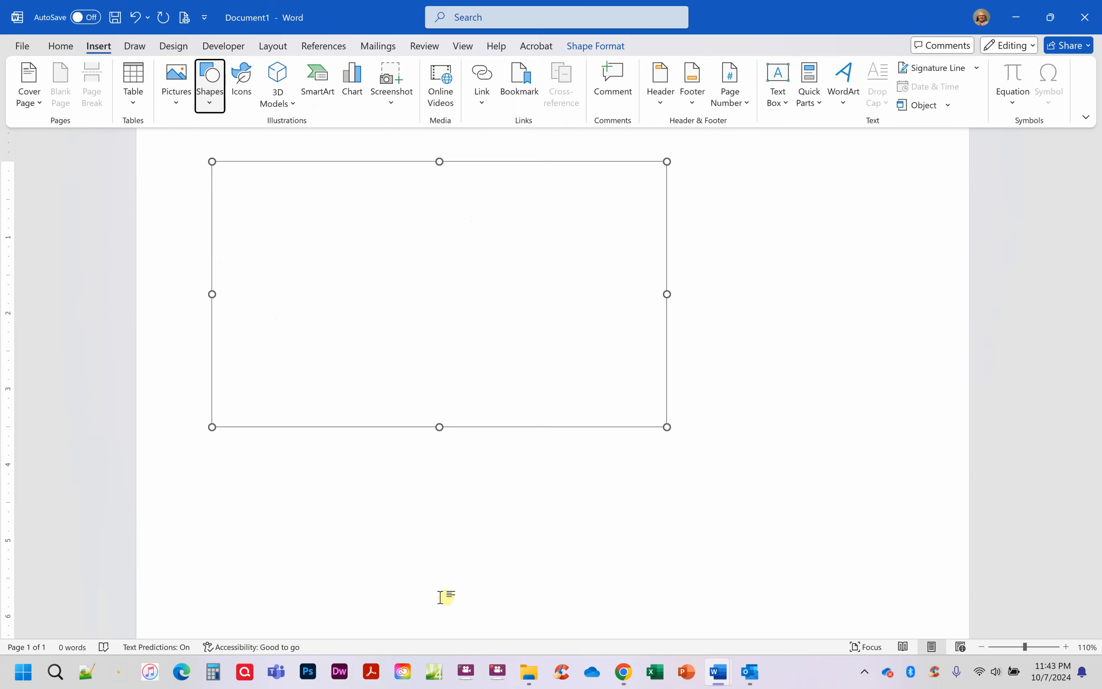
# Expand the drawing canvas to about 8.86 inches wide by 5.17 inches high.
pyautogui.rightClick(607, 391)
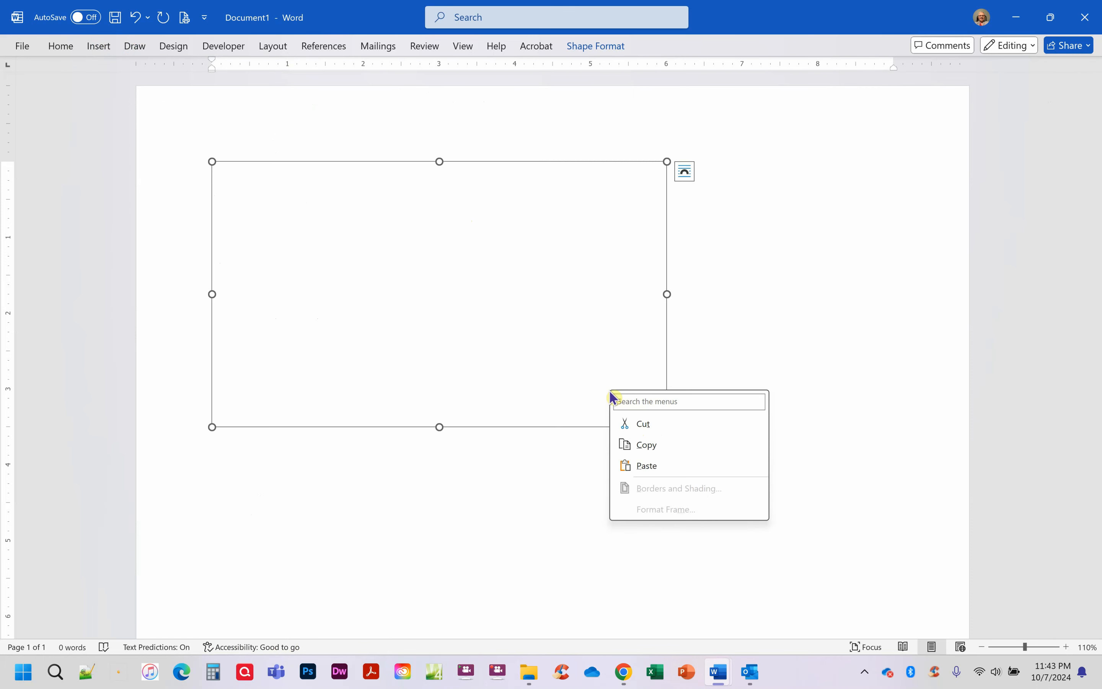
pyautogui.click(570, 414)
pyautogui.rightClick(563, 428)
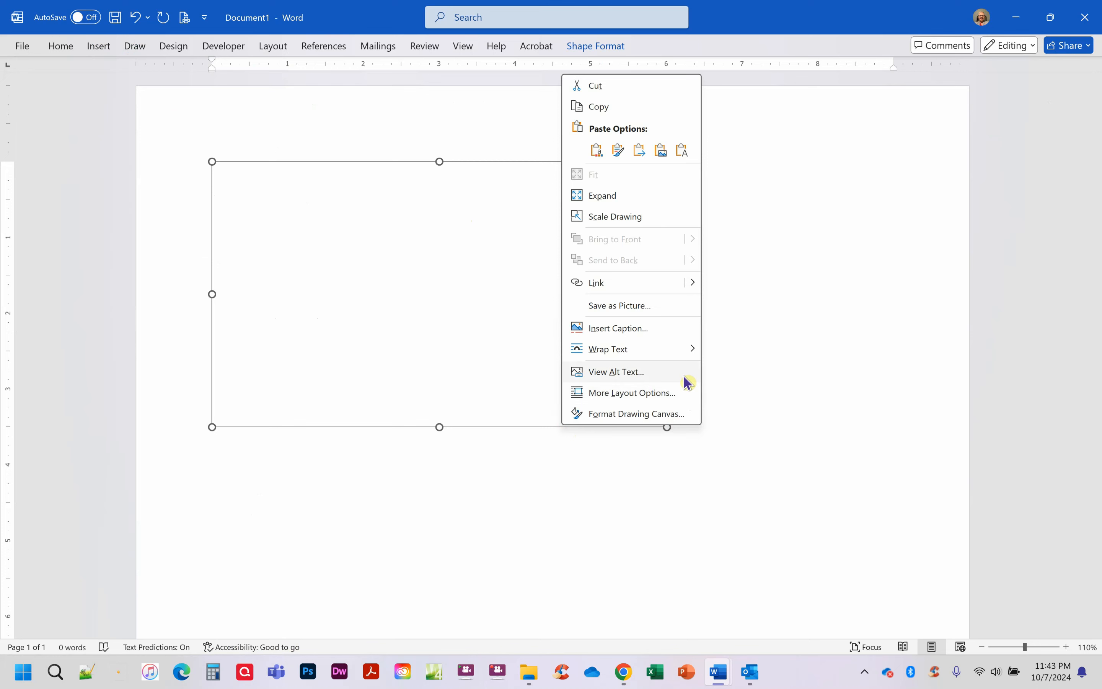
pyautogui.click(596, 196)
pyautogui.moveTo(730, 462)
pyautogui.mouseDown()
pyautogui.moveTo(894, 537)
pyautogui.moveTo(883, 534)
pyautogui.mouseUp()
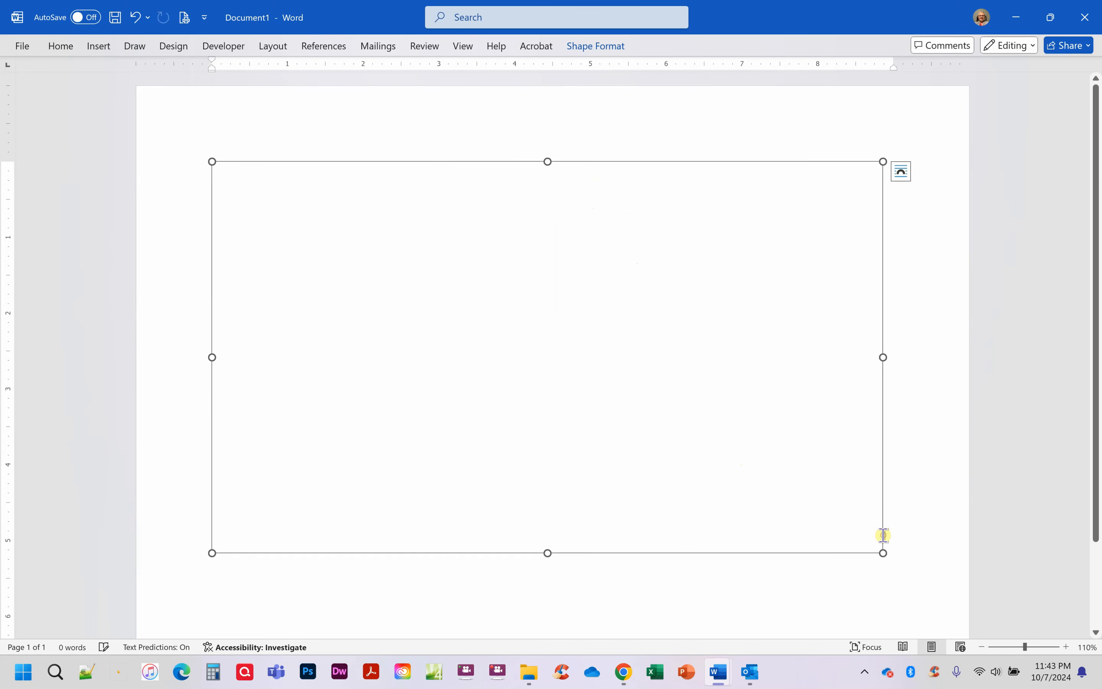
# Delete the drawing canvas and undo the deletion.
pyautogui.press('Delete')
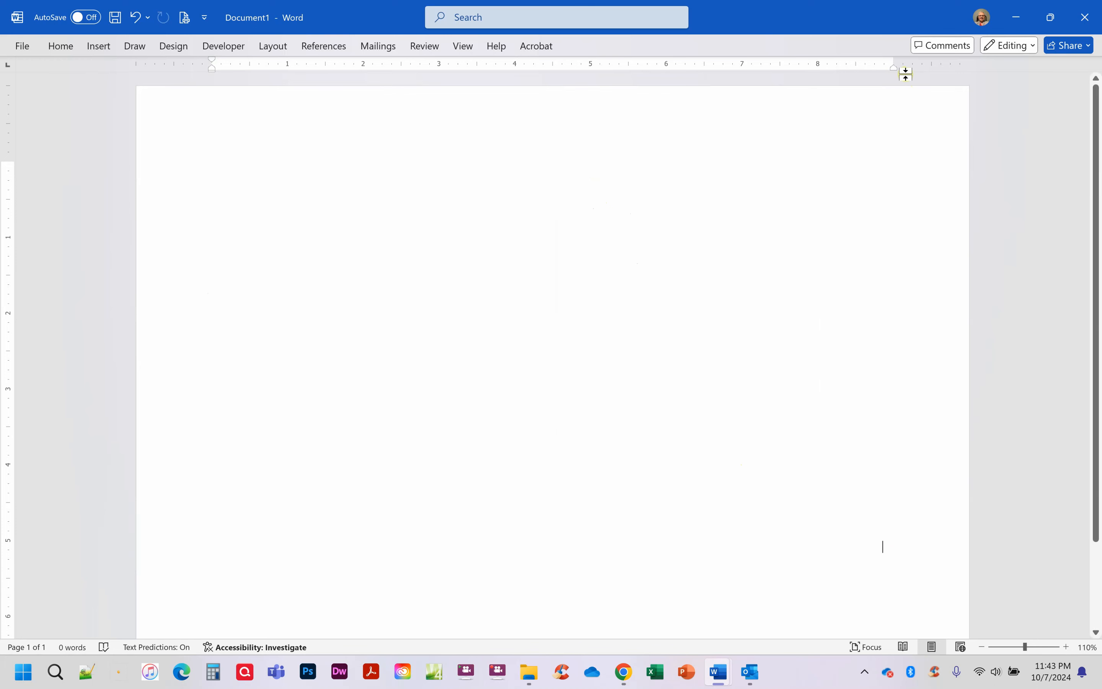
pyautogui.hotkey('ctrl', 'z')
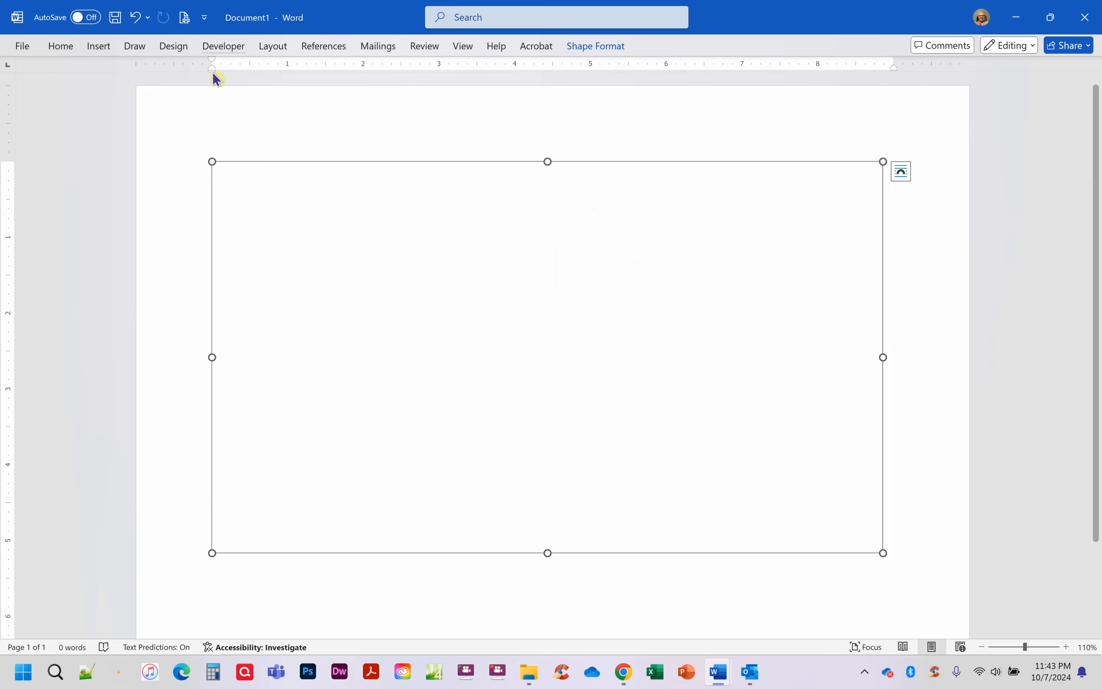
# Give the drawing canvas a black outline.
pyautogui.click(595, 45)
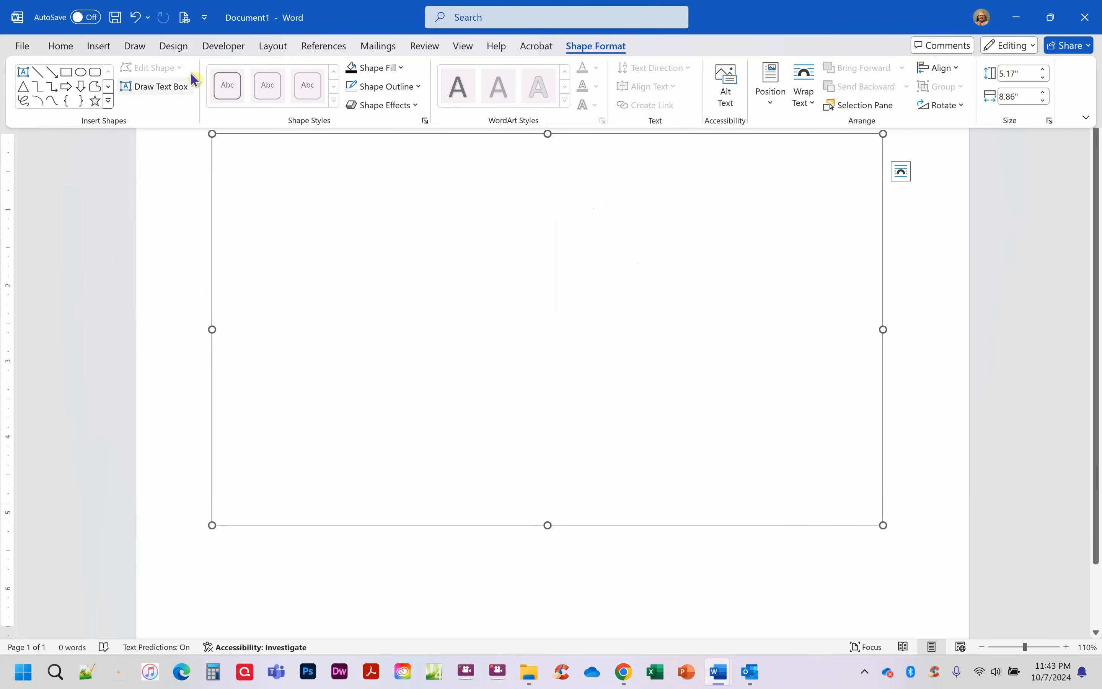
pyautogui.click(419, 86)
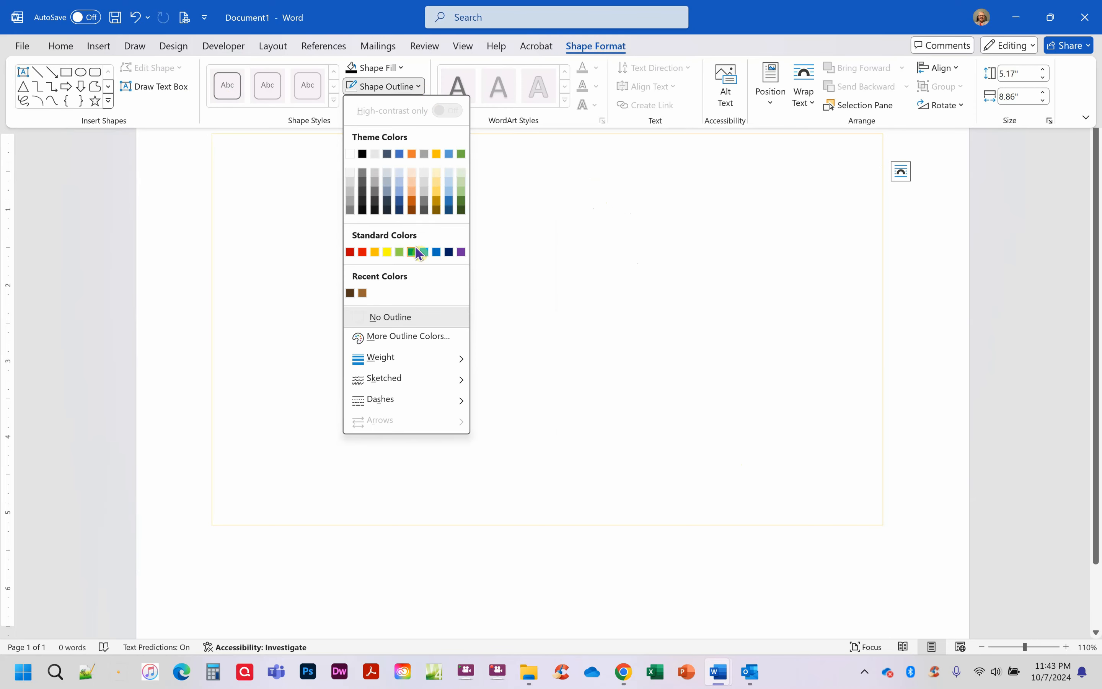
pyautogui.click(364, 151)
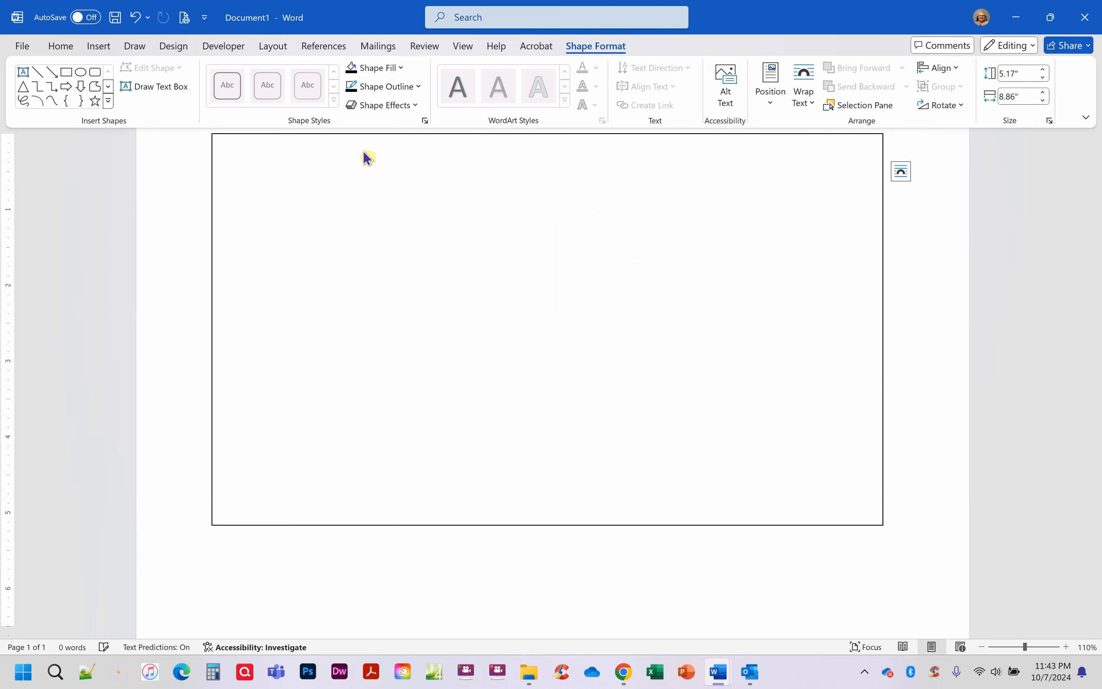
pyautogui.click(482, 378)
pyautogui.scroll(2, 489, 373)
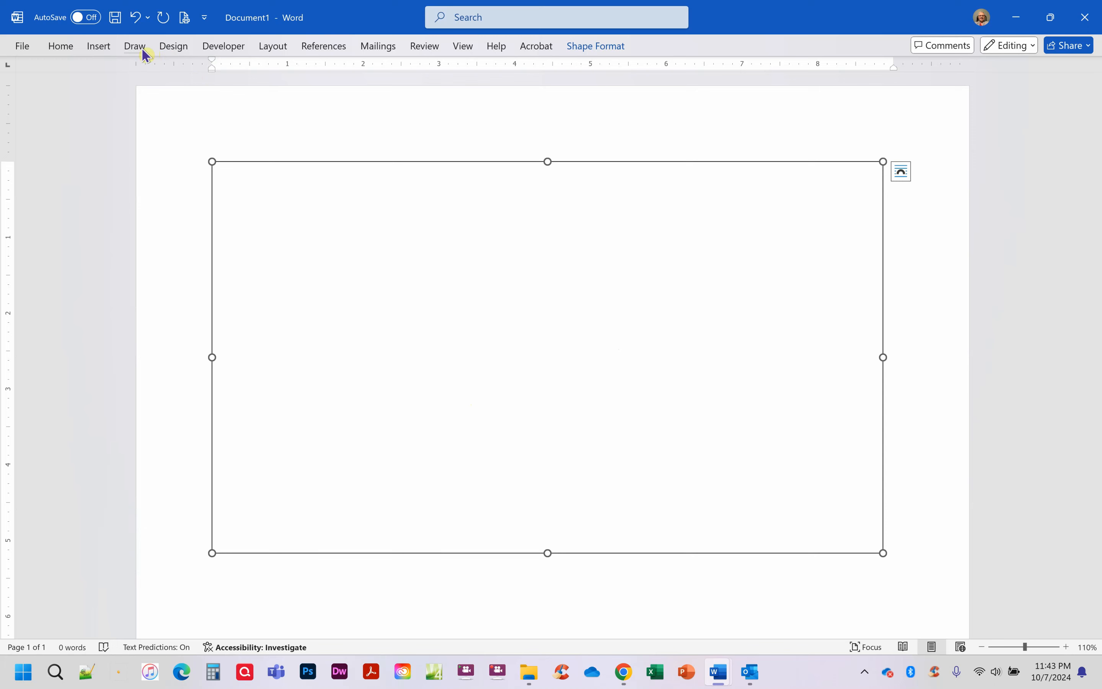
pyautogui.click(96, 48)
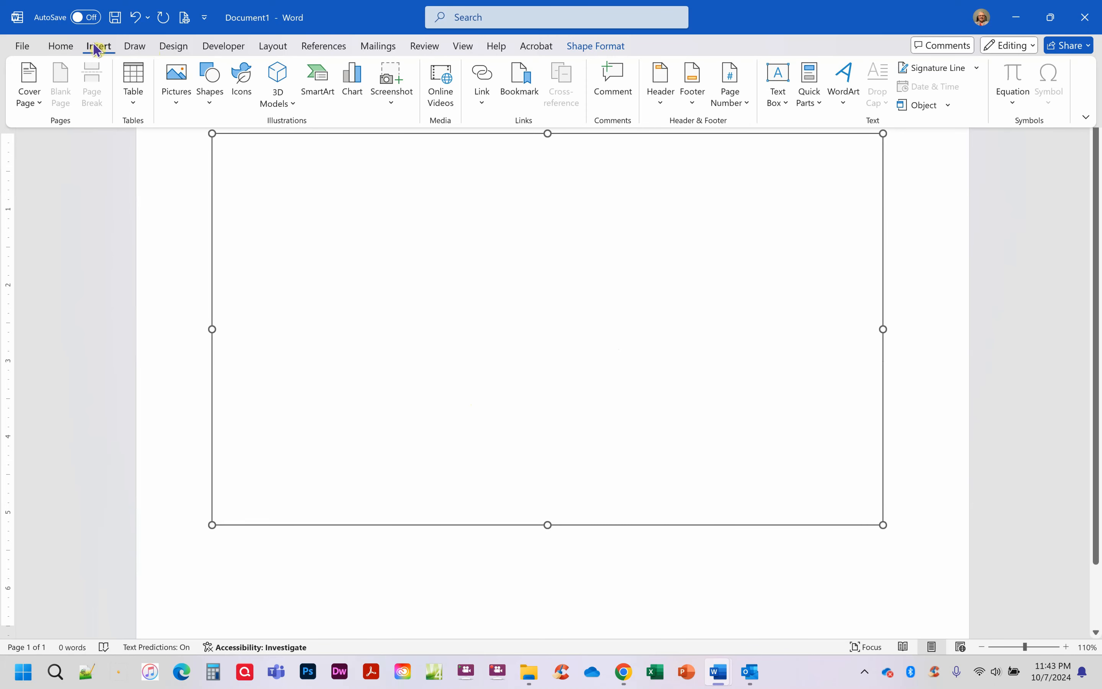
pyautogui.click(213, 98)
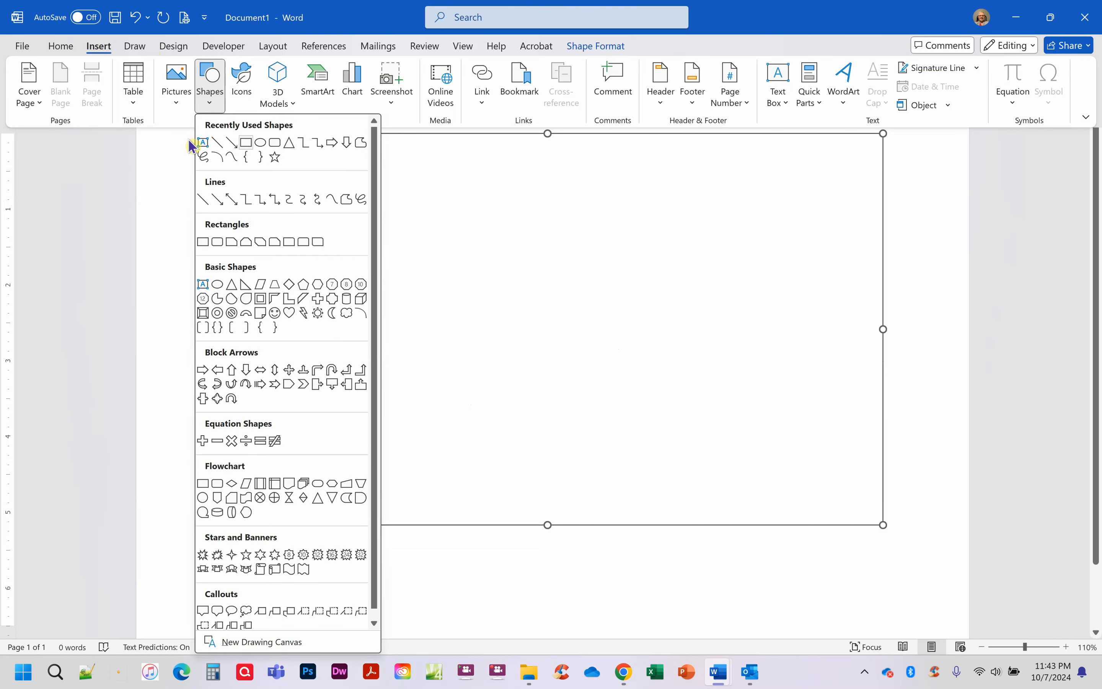
pyautogui.click(246, 141)
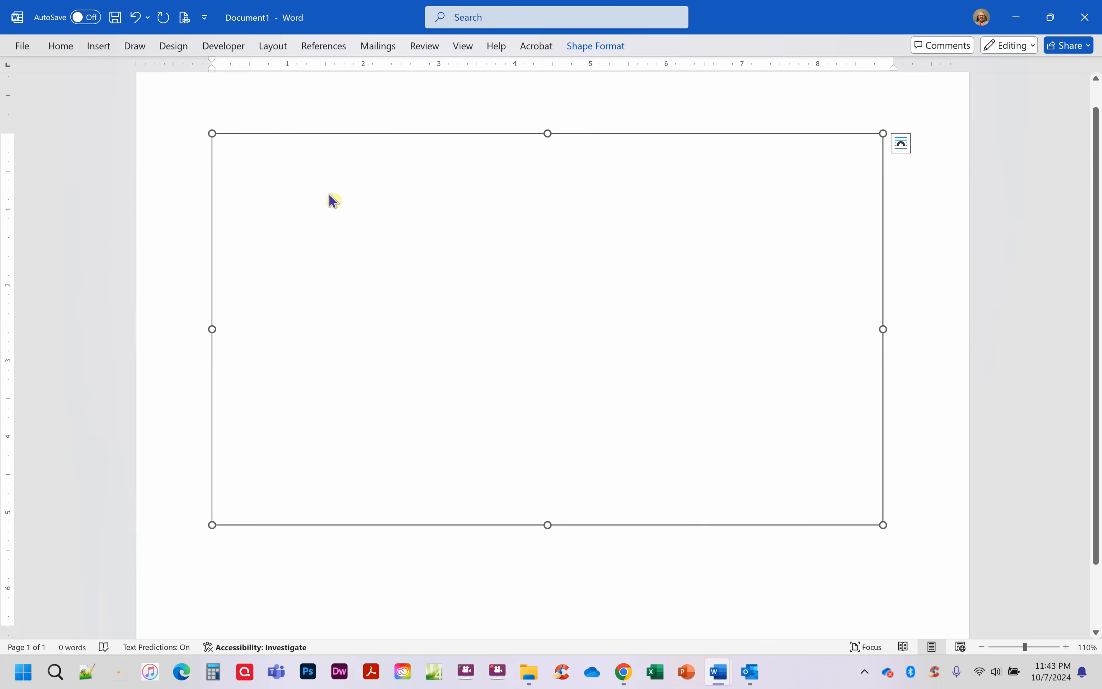
# Draw a wide rectangle about 8.84 by 0.86 inches spanning the canvas from side to side near its lower edge.
pyautogui.click(98, 45)
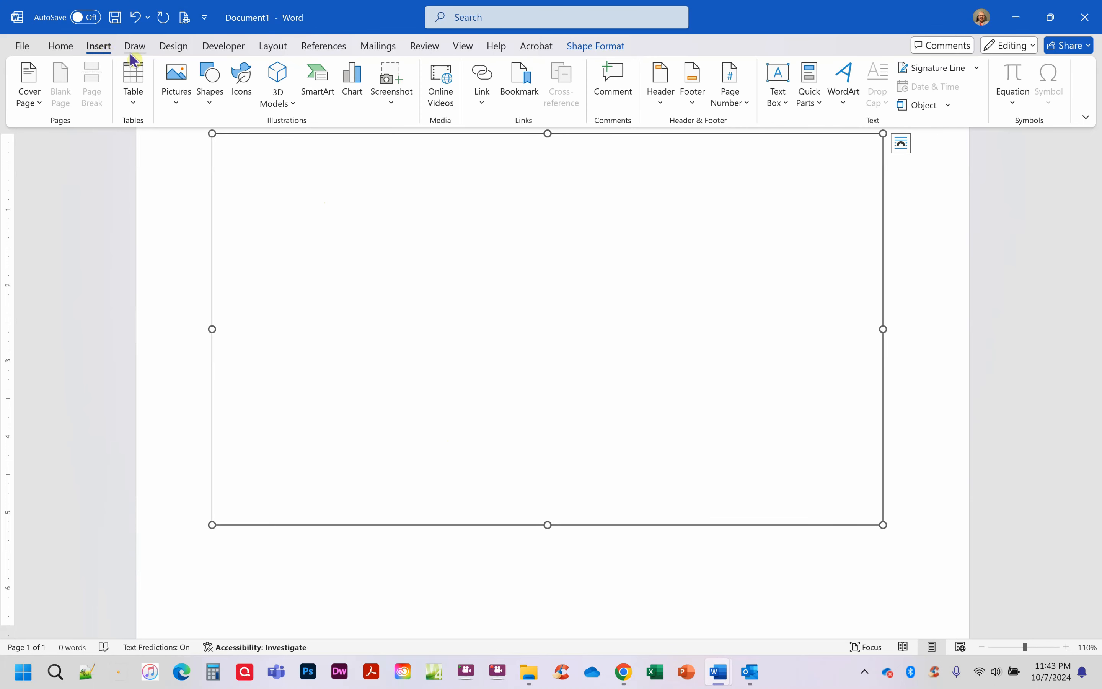
pyautogui.click(210, 108)
pyautogui.click(230, 144)
pyautogui.moveTo(239, 368); pyautogui.dragTo(883, 465)
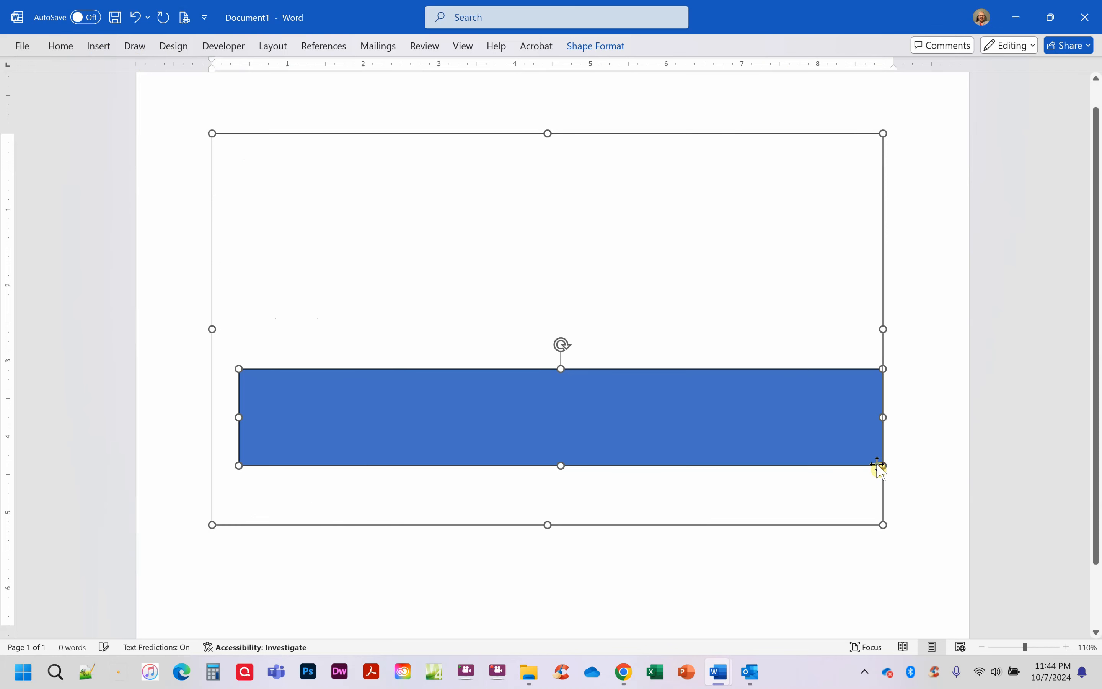
pyautogui.moveTo(236, 417); pyautogui.dragTo(212, 419)
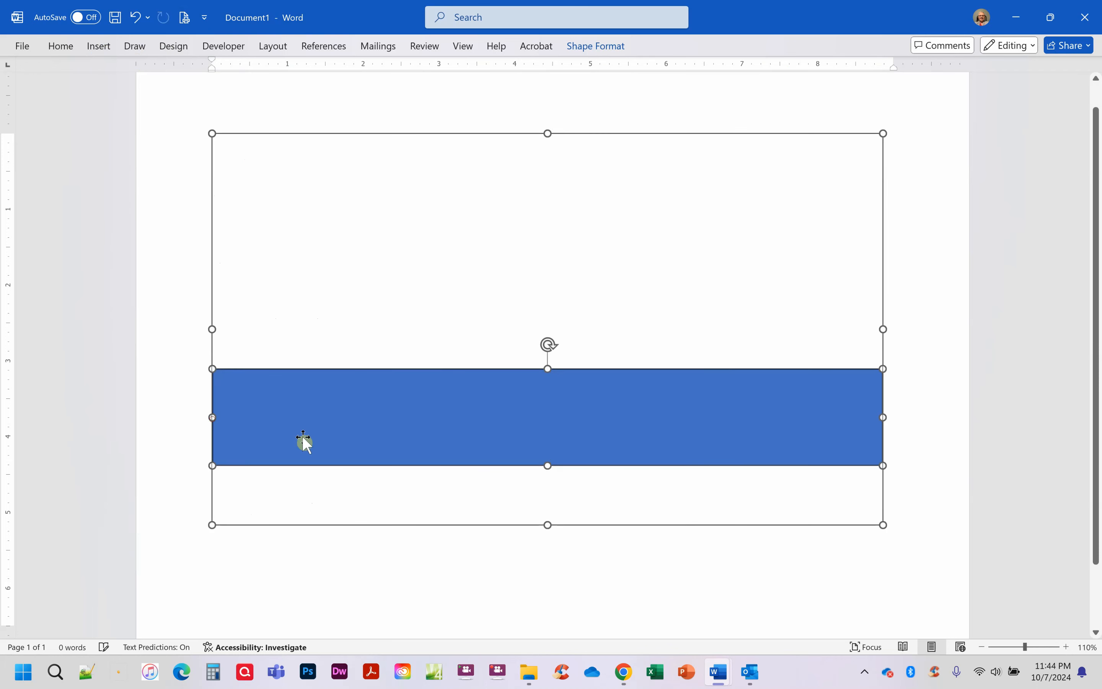
pyautogui.moveTo(529, 451); pyautogui.dragTo(597, 466)
pyautogui.click(163, 102)
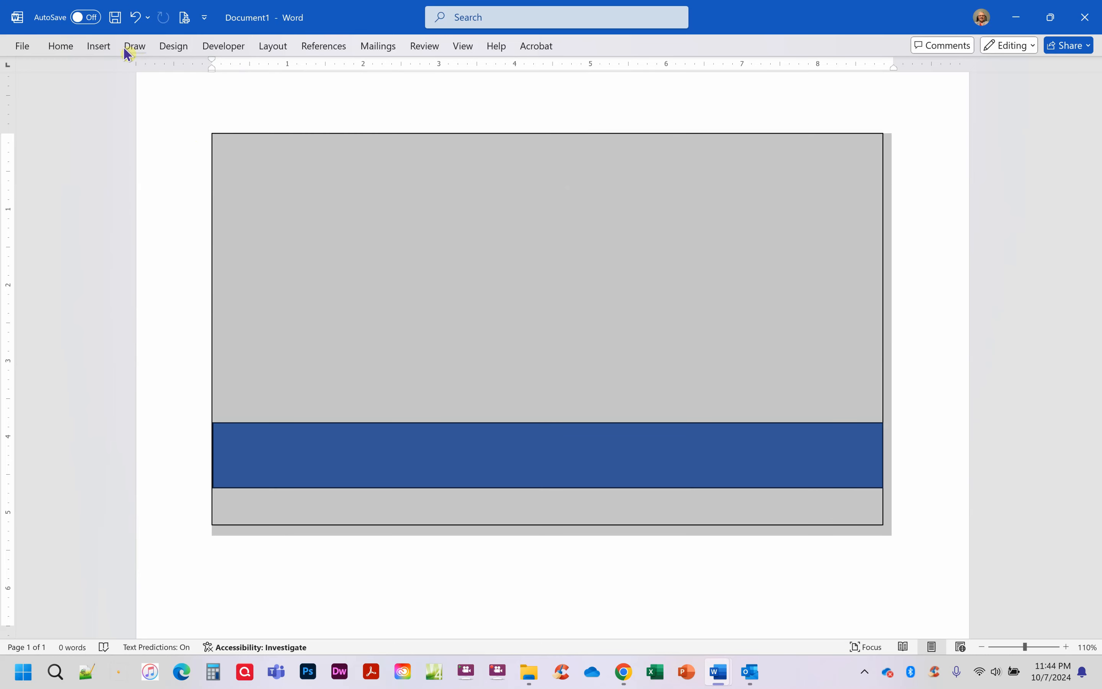
# Draw a tall rectangle about 1.86 by 3.14 inches in the canvas's left half, resting on the wide rectangle.
pyautogui.click(98, 45)
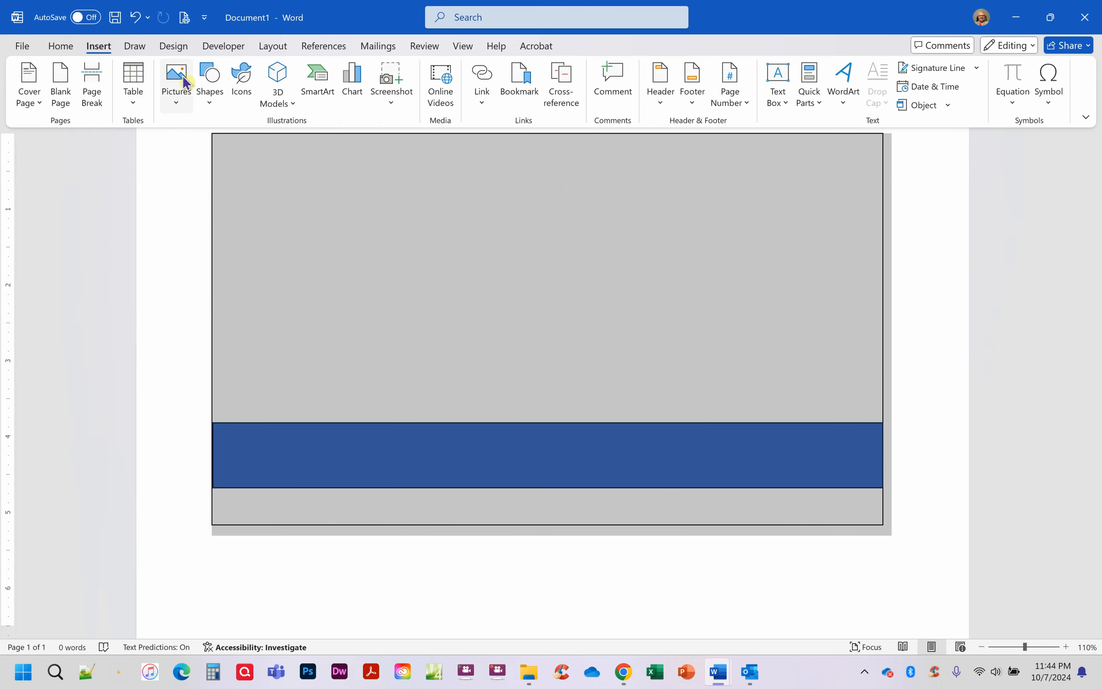
pyautogui.click(209, 98)
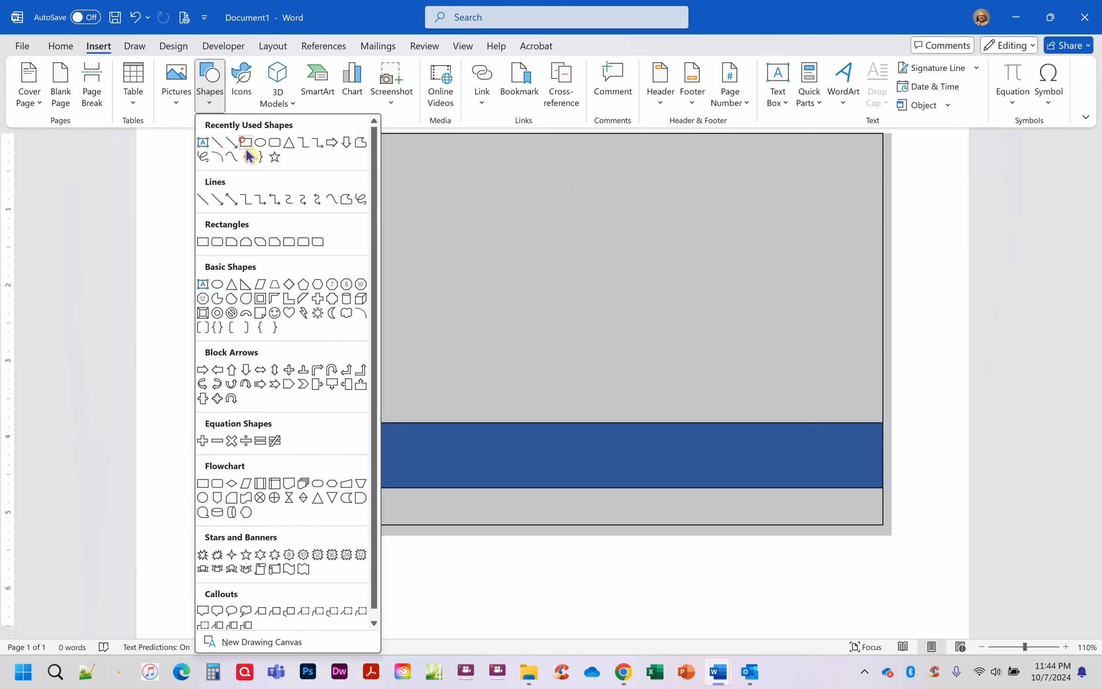
pyautogui.click(216, 155)
pyautogui.moveTo(336, 184); pyautogui.dragTo(476, 420)
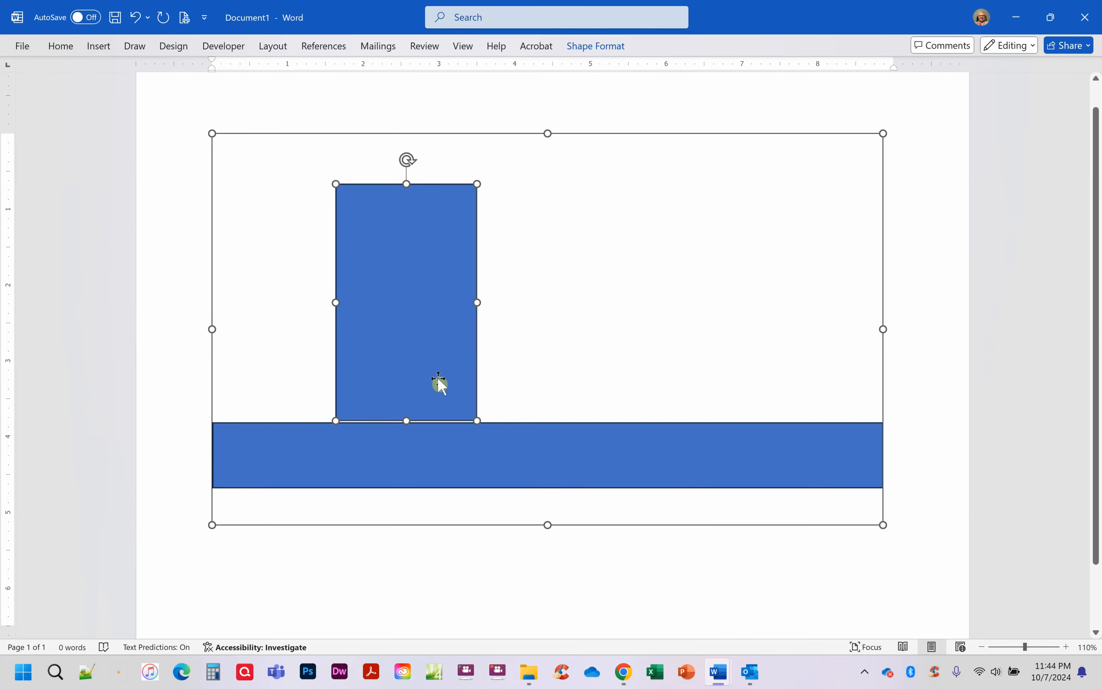
pyautogui.moveTo(406, 418); pyautogui.dragTo(405, 420)
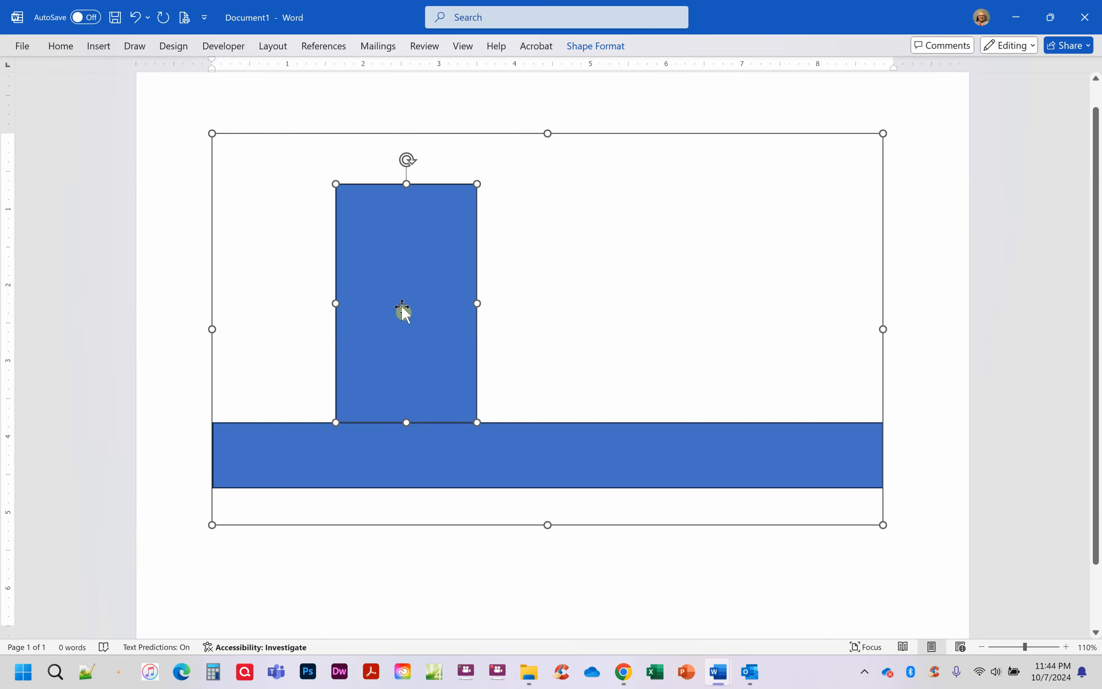
# Duplicate the tall rectangle into the canvas's right half at the same height and fill the copy white.
pyautogui.moveTo(401, 306); pyautogui.dragTo(696, 300)
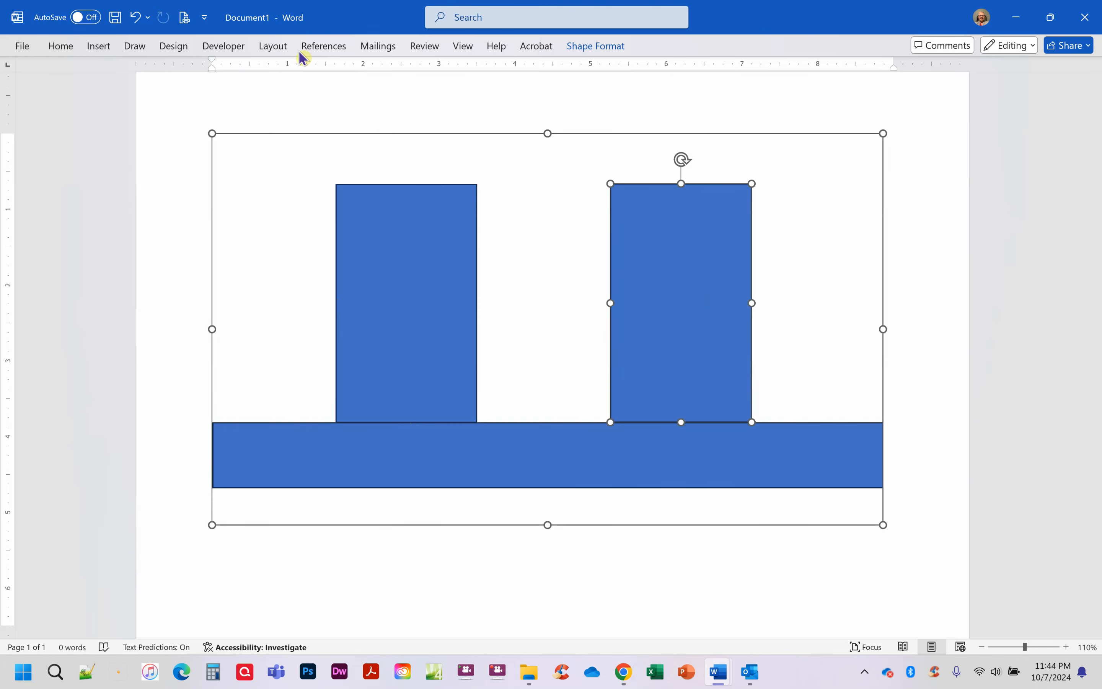
pyautogui.click(597, 46)
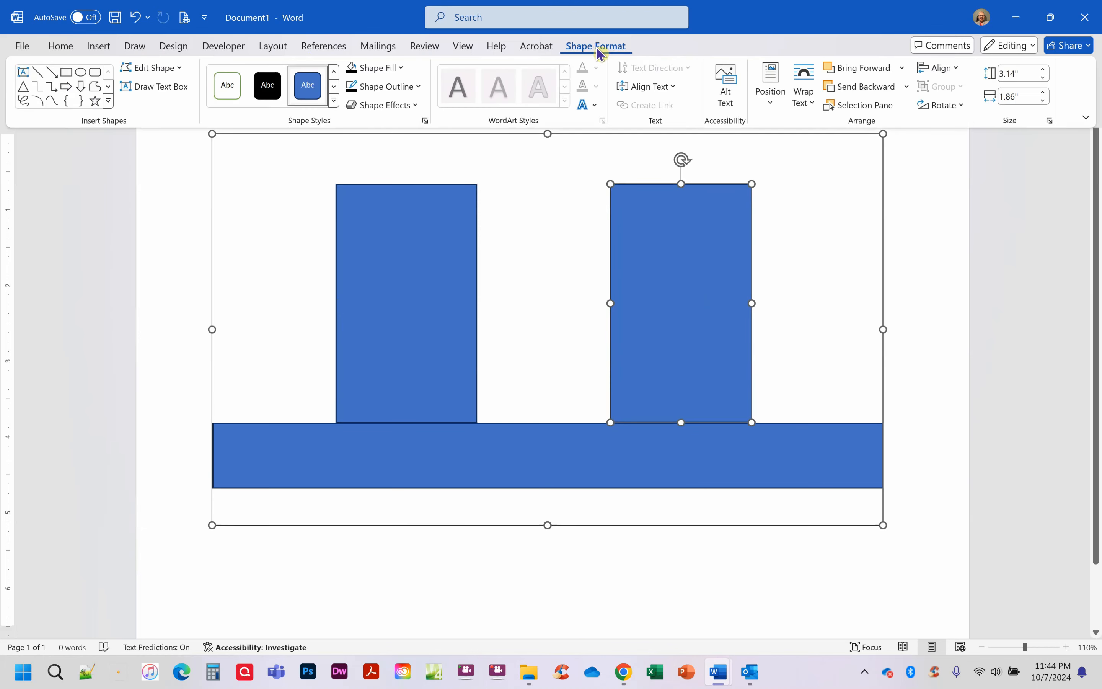
pyautogui.click(401, 71)
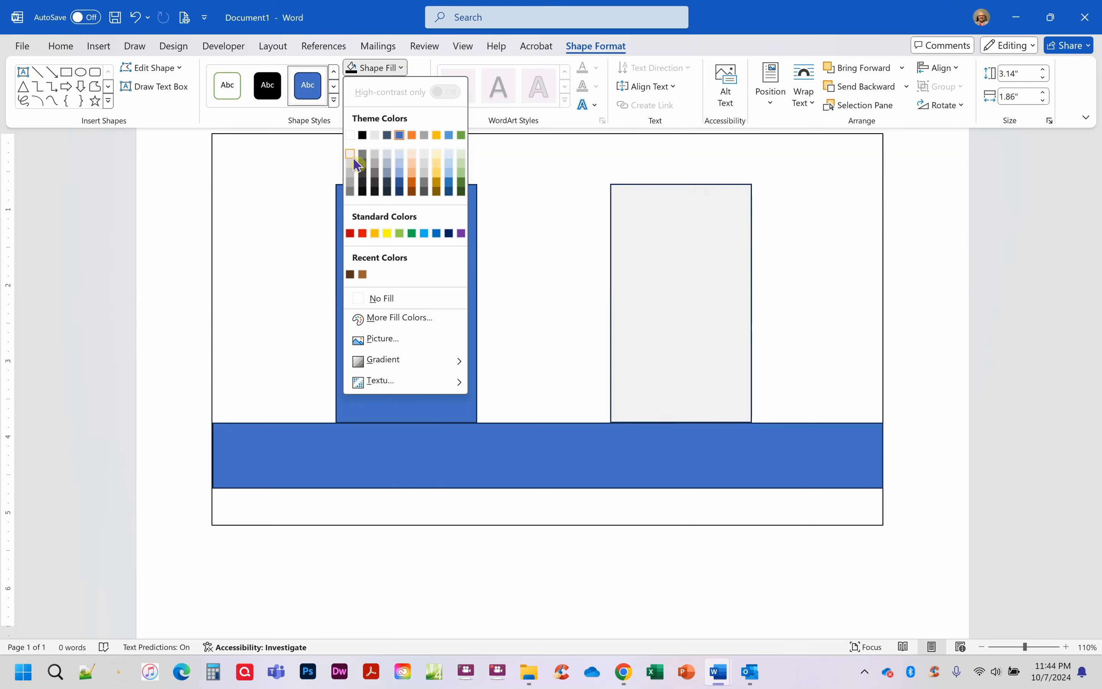
pyautogui.click(350, 135)
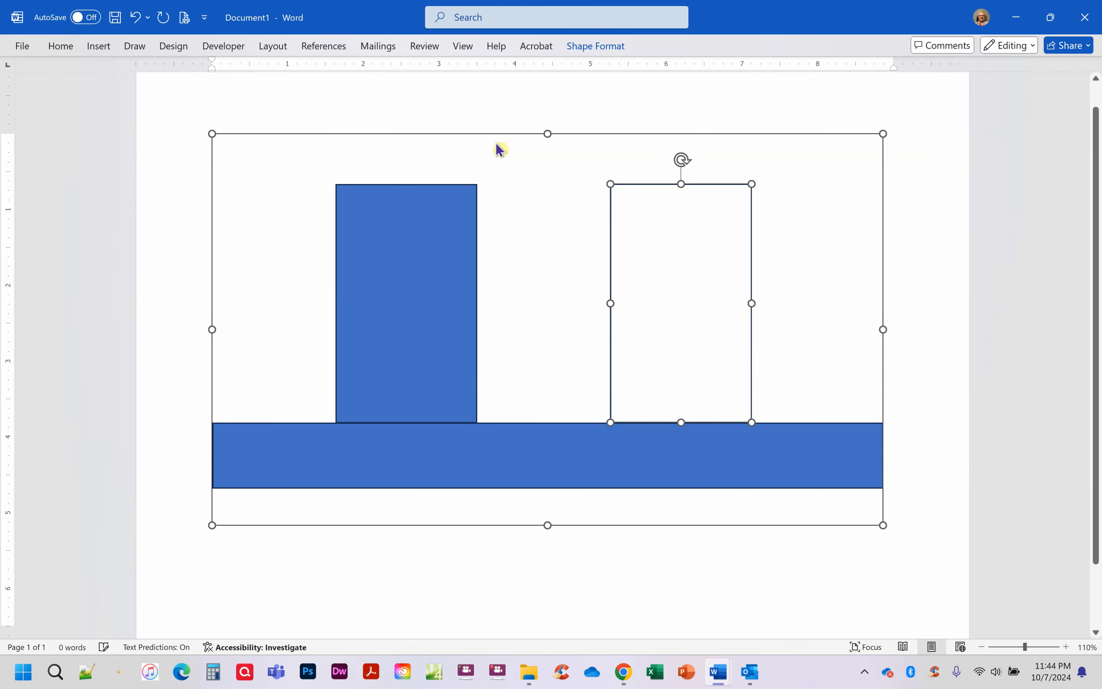
# Fill the original tall rectangle in the canvas's left half with white.
pyautogui.click(417, 286)
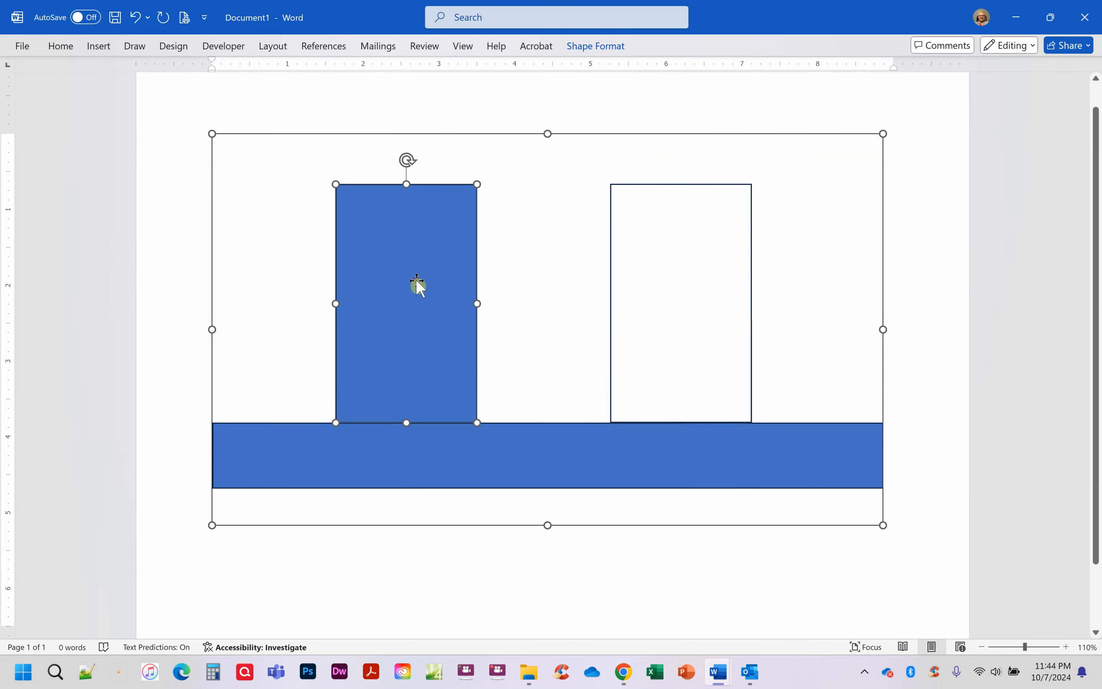
pyautogui.click(615, 48)
pyautogui.click(375, 68)
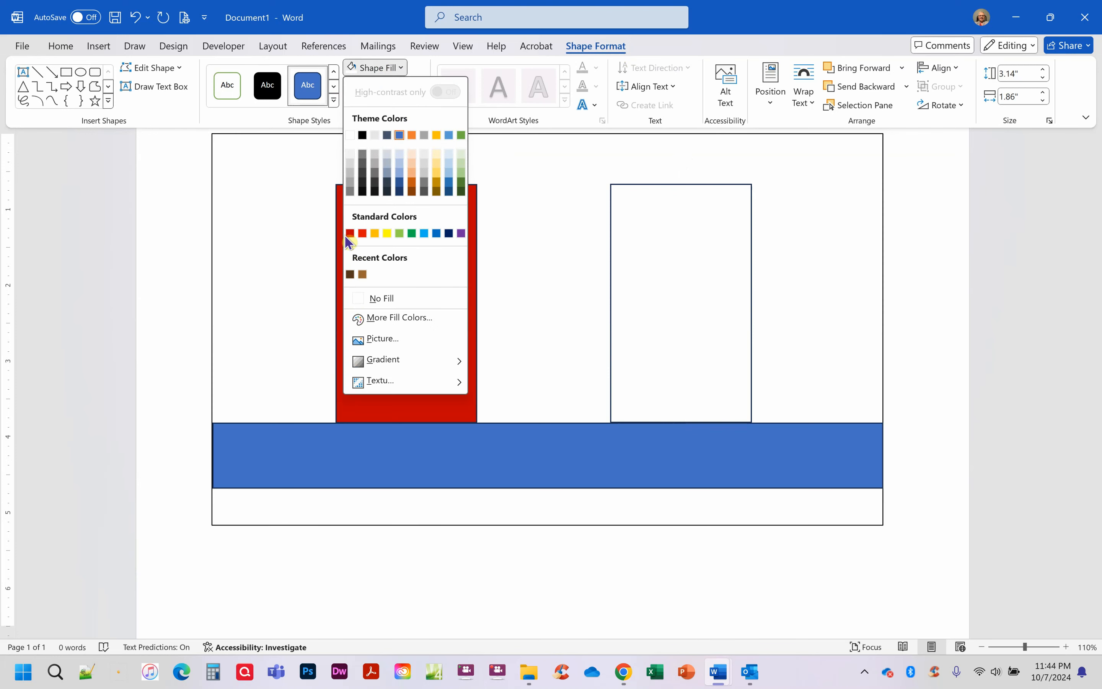
pyautogui.click(349, 135)
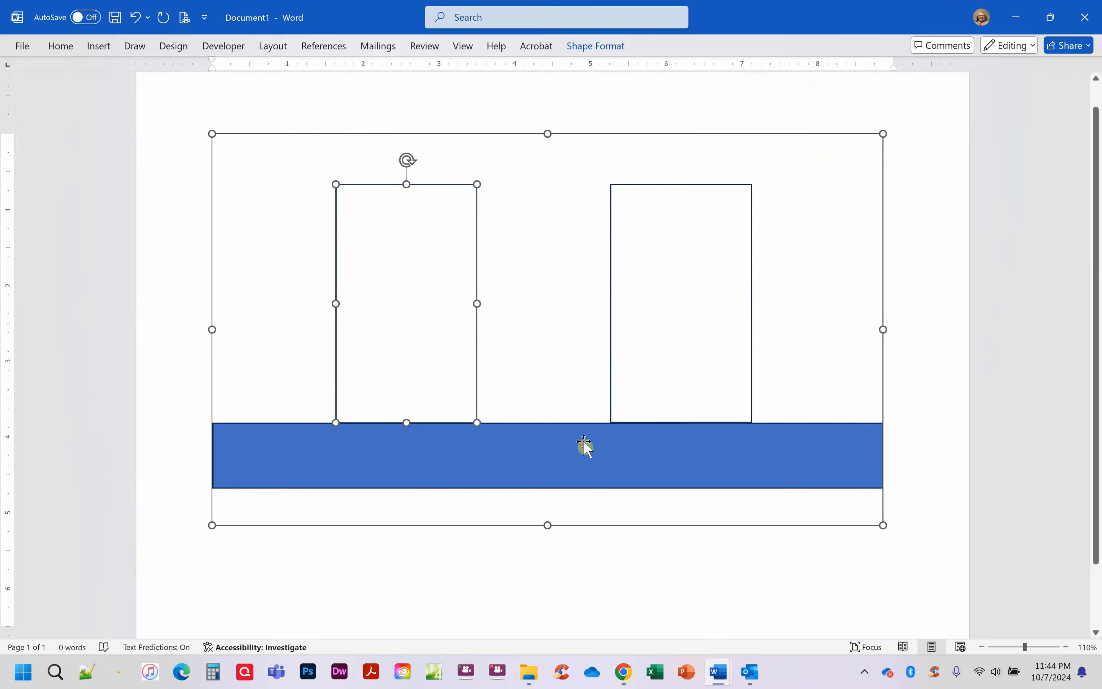
# Bring the wide blue rectangle forward in the stacking order.
pyautogui.click(628, 454)
pyautogui.click(597, 45)
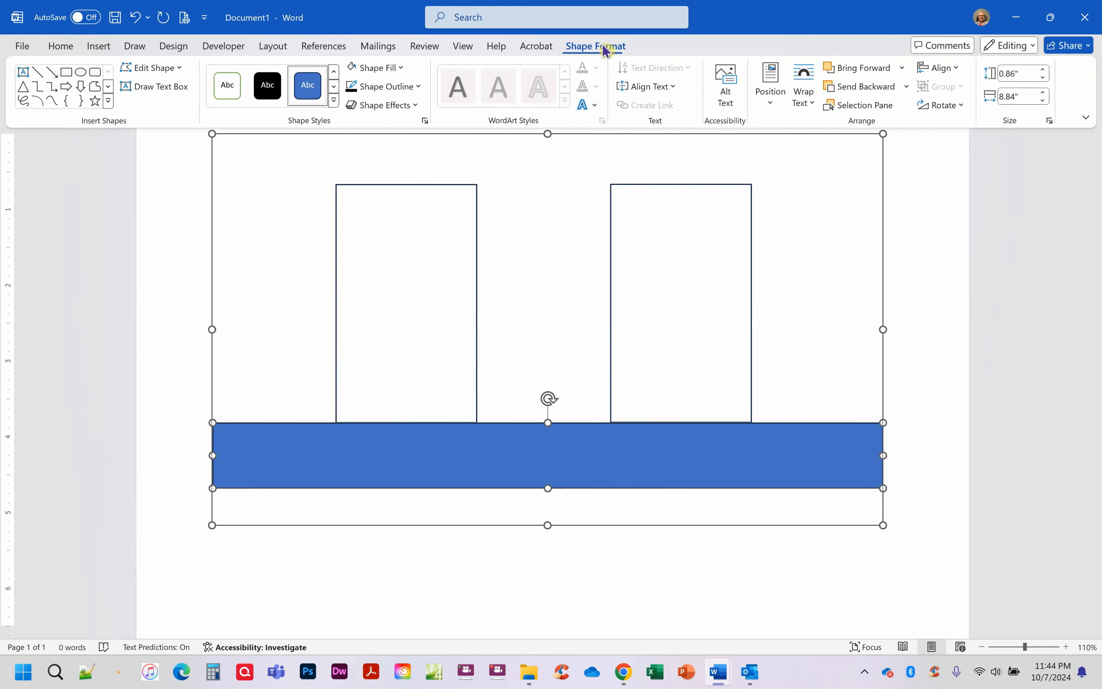
pyautogui.click(882, 70)
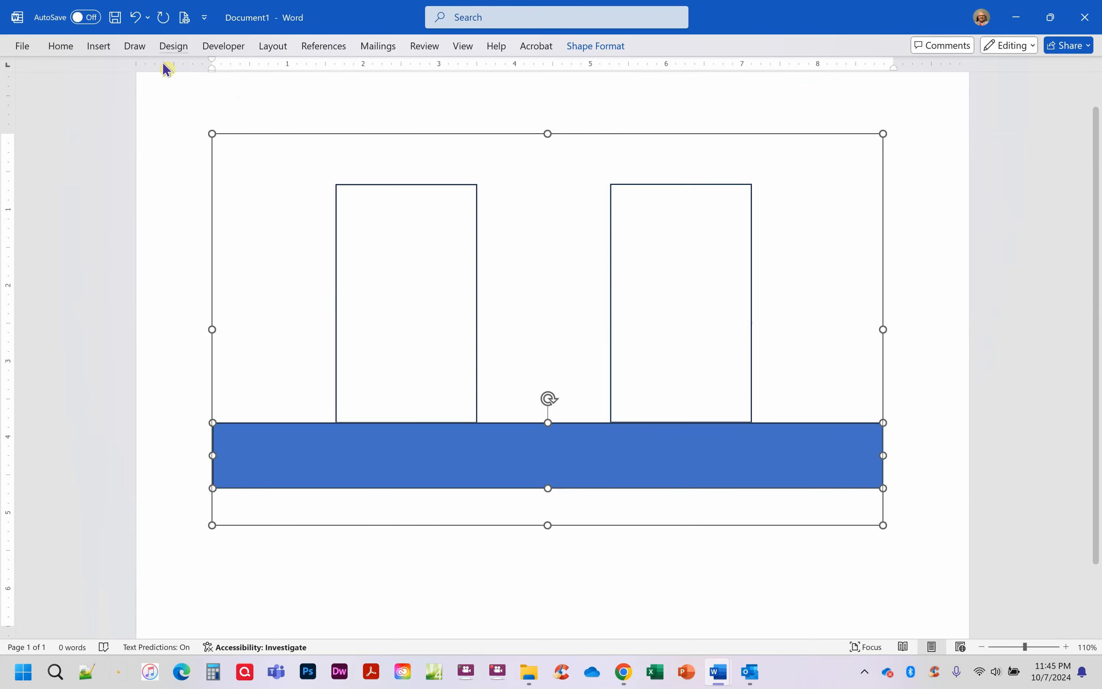
# Search the stock icons for "man" and insert the solid black standing man icon.
pyautogui.click(103, 47)
pyautogui.click(208, 91)
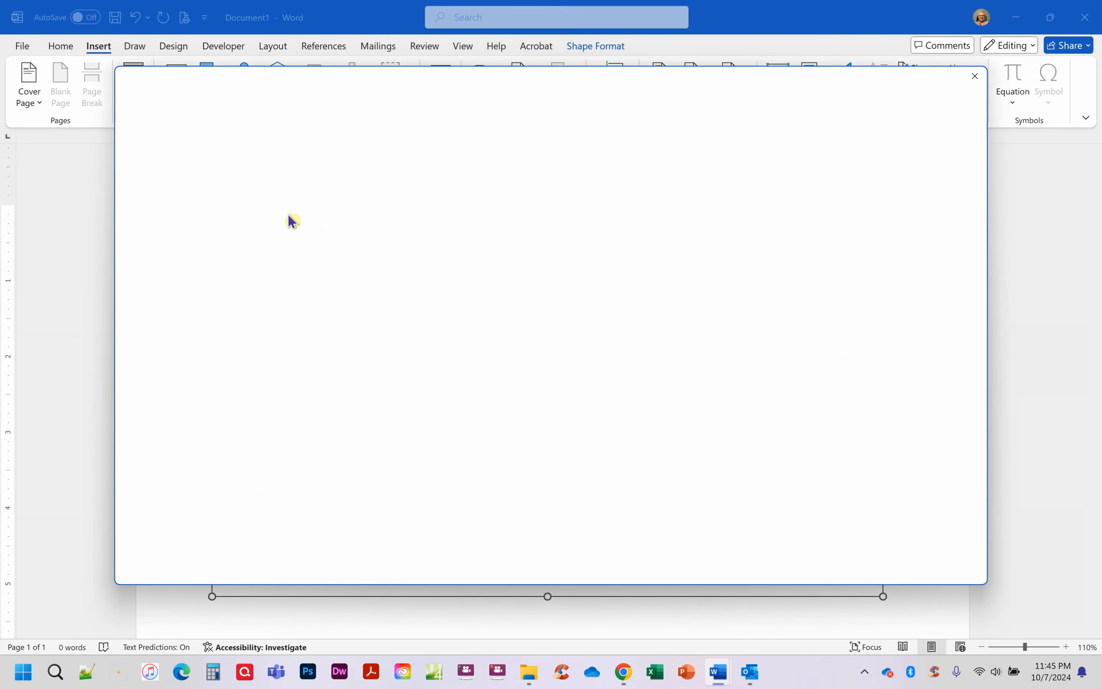
pyautogui.write('man')
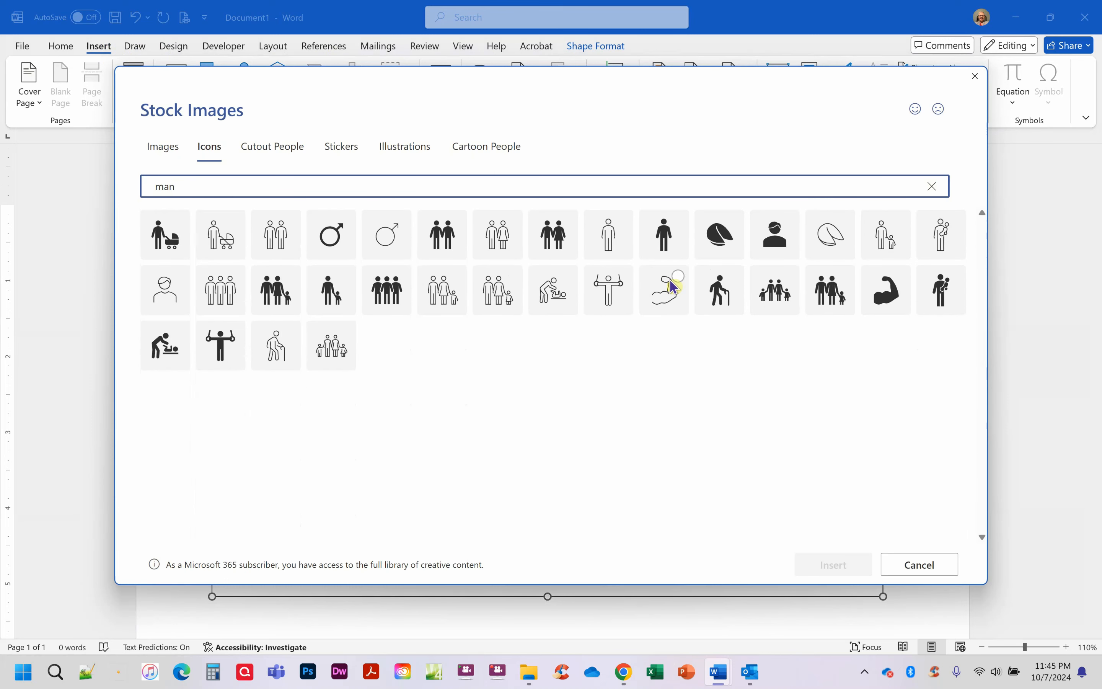
pyautogui.click(665, 239)
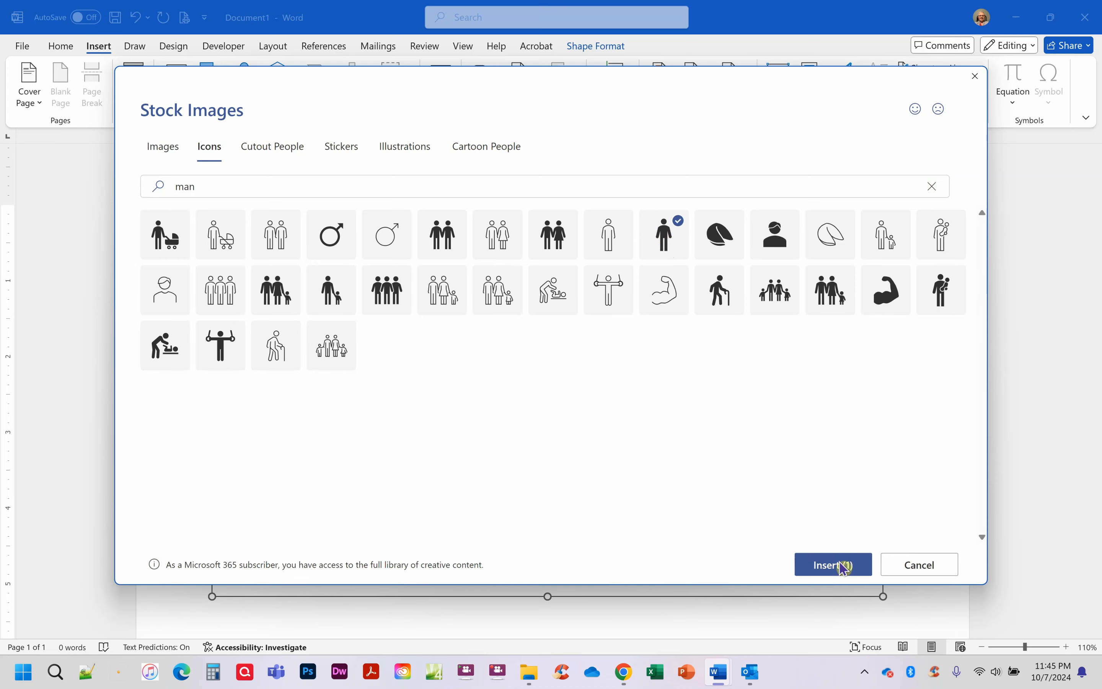
pyautogui.click(852, 566)
# Resize the man icon to 3.08 inches high by 2.24 inches wide and place it beside the left tall rectangle.
pyautogui.moveTo(554, 413); pyautogui.dragTo(331, 507)
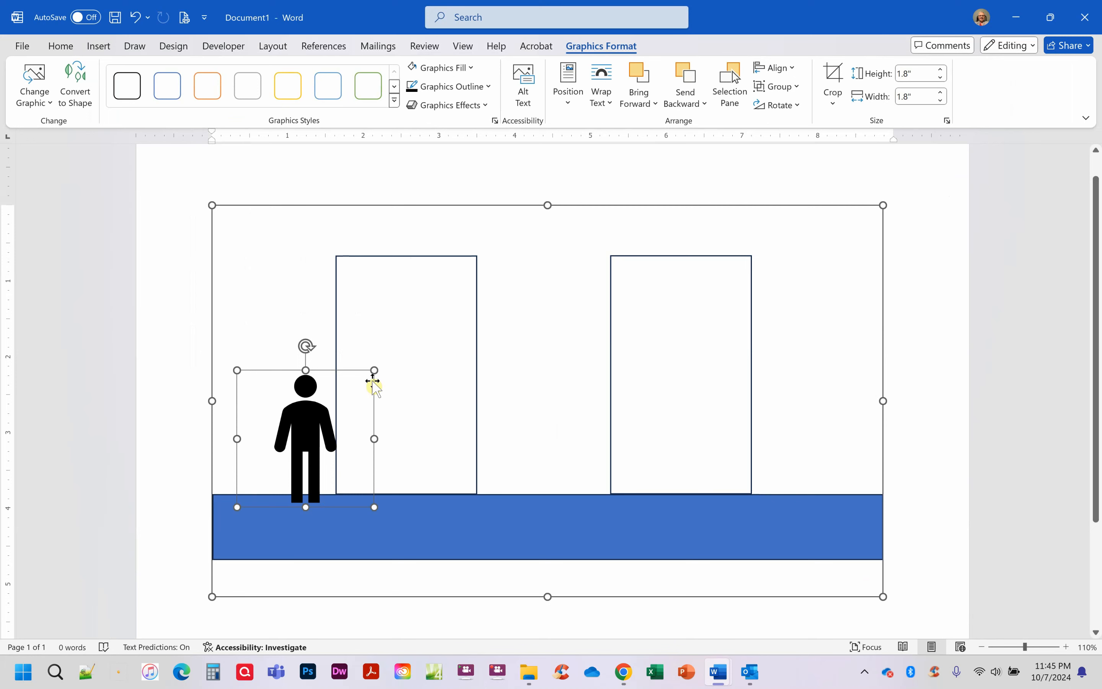
pyautogui.moveTo(371, 371); pyautogui.dragTo(464, 288)
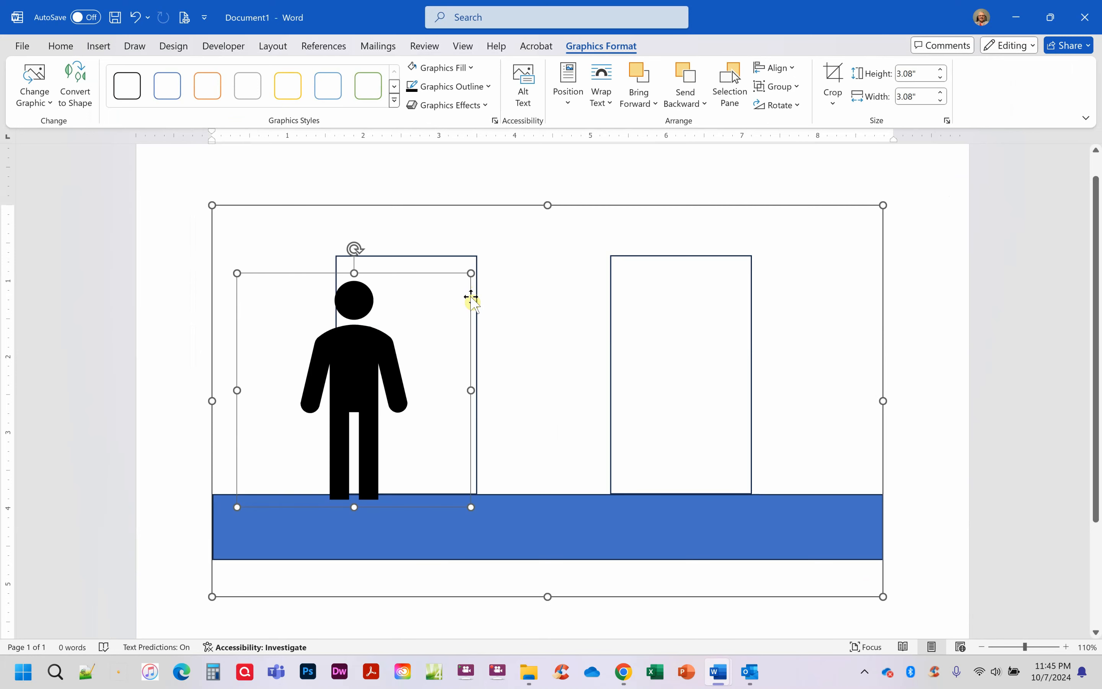
pyautogui.moveTo(471, 390); pyautogui.dragTo(282, 377)
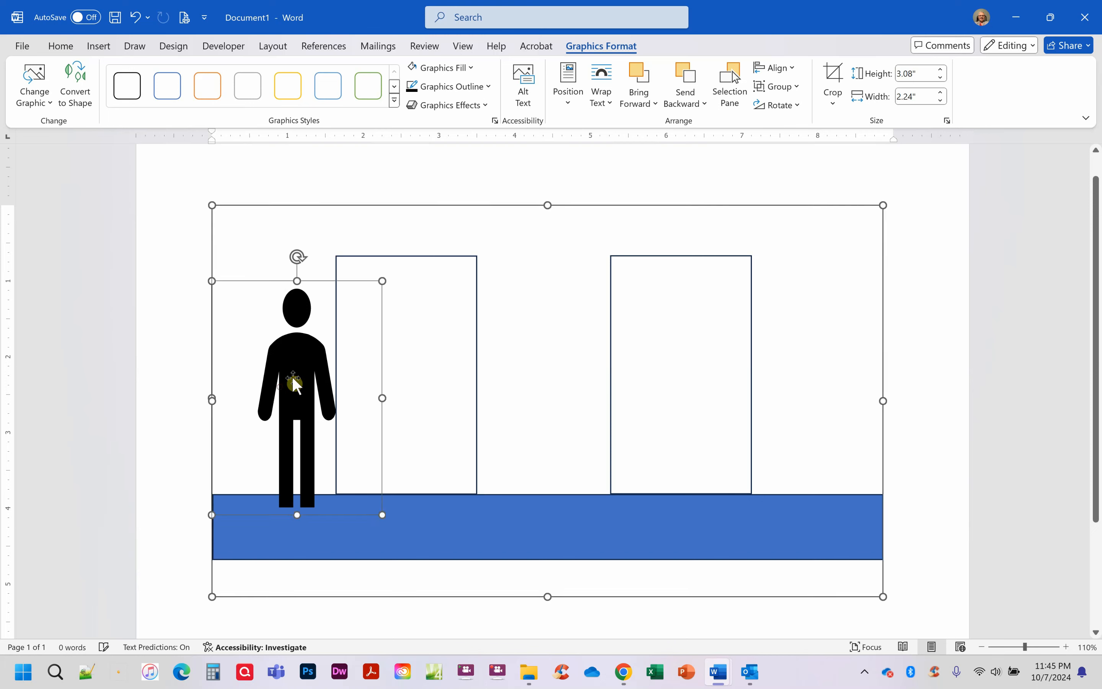
# Convert the man icon to a shape and move it slightly left, clear of the left tall rectangle.
pyautogui.rightClick(293, 379)
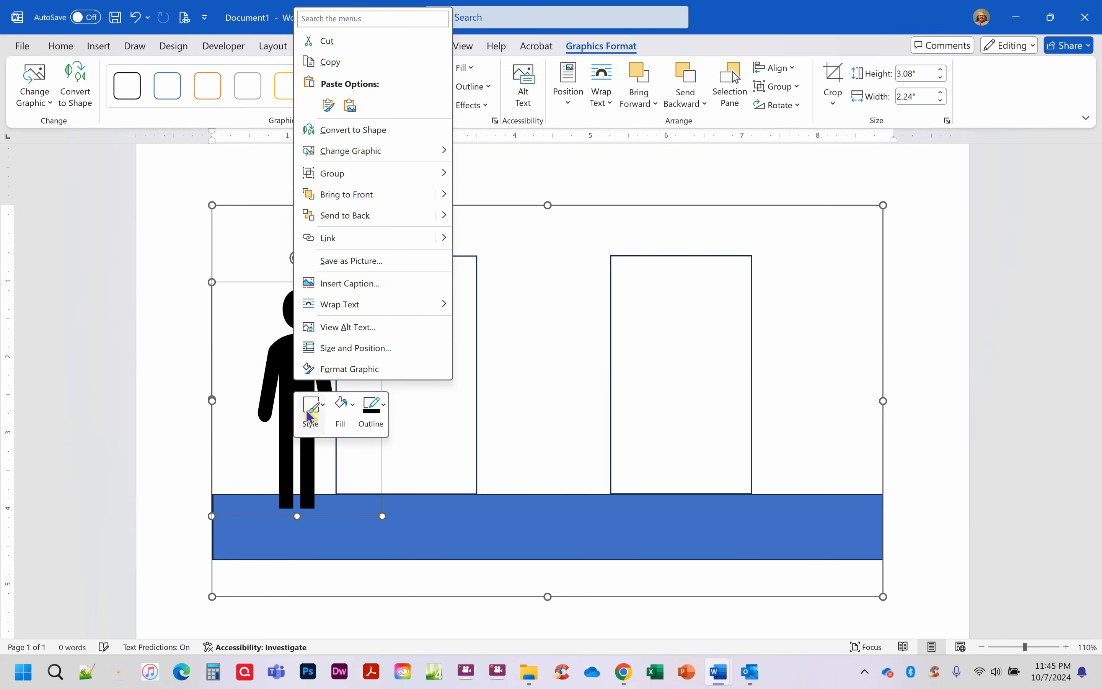
pyautogui.press('Escape')
pyautogui.scroll(1, 337, 428)
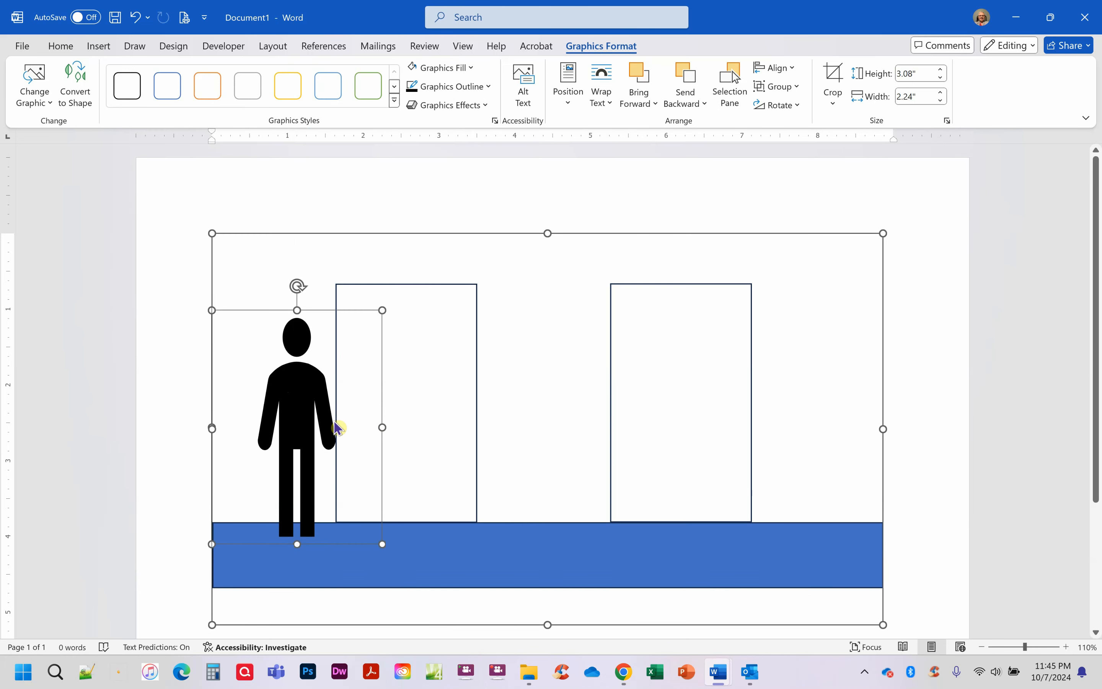
pyautogui.scroll(-2, 337, 428)
pyautogui.rightClick(352, 381)
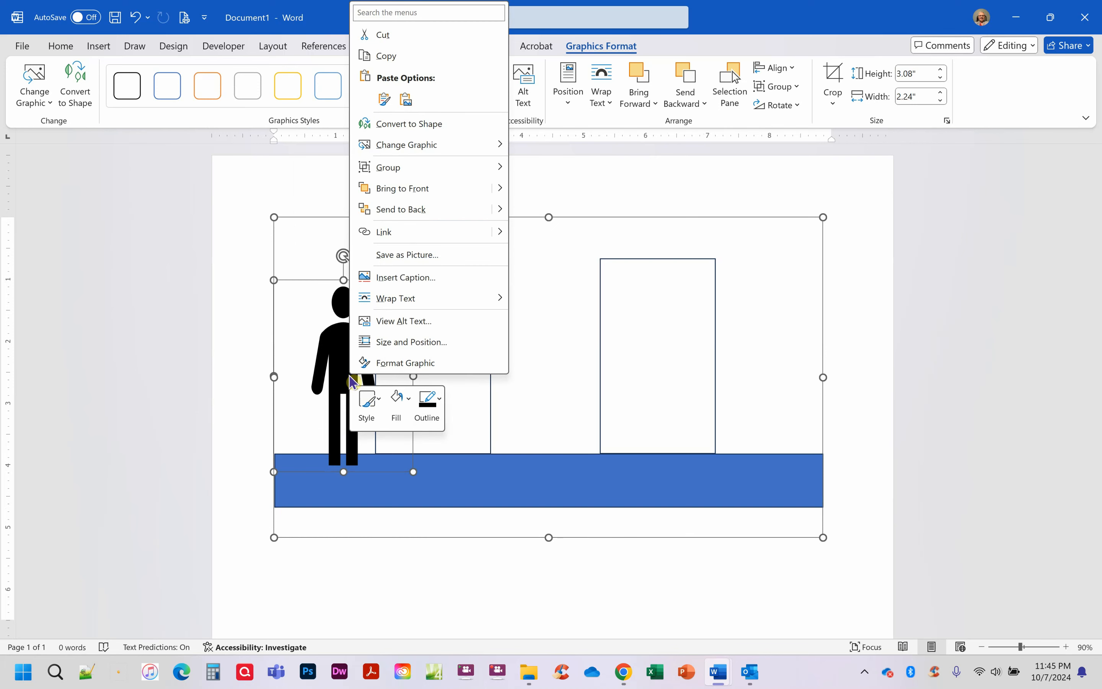
pyautogui.press('Escape')
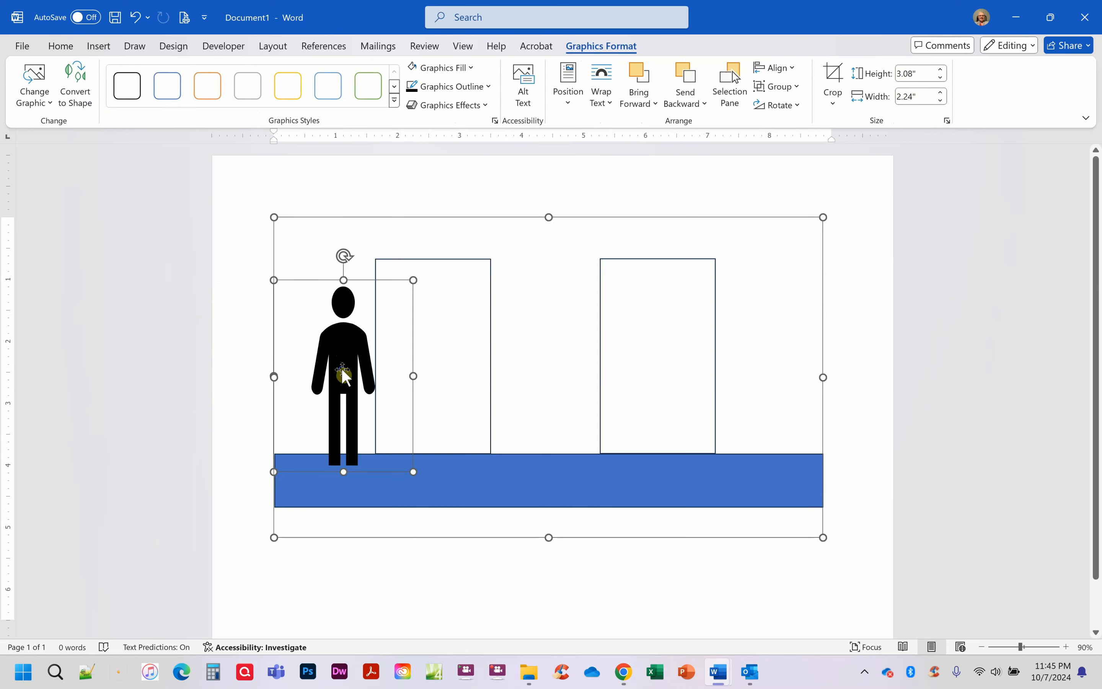
pyautogui.rightClick(342, 375)
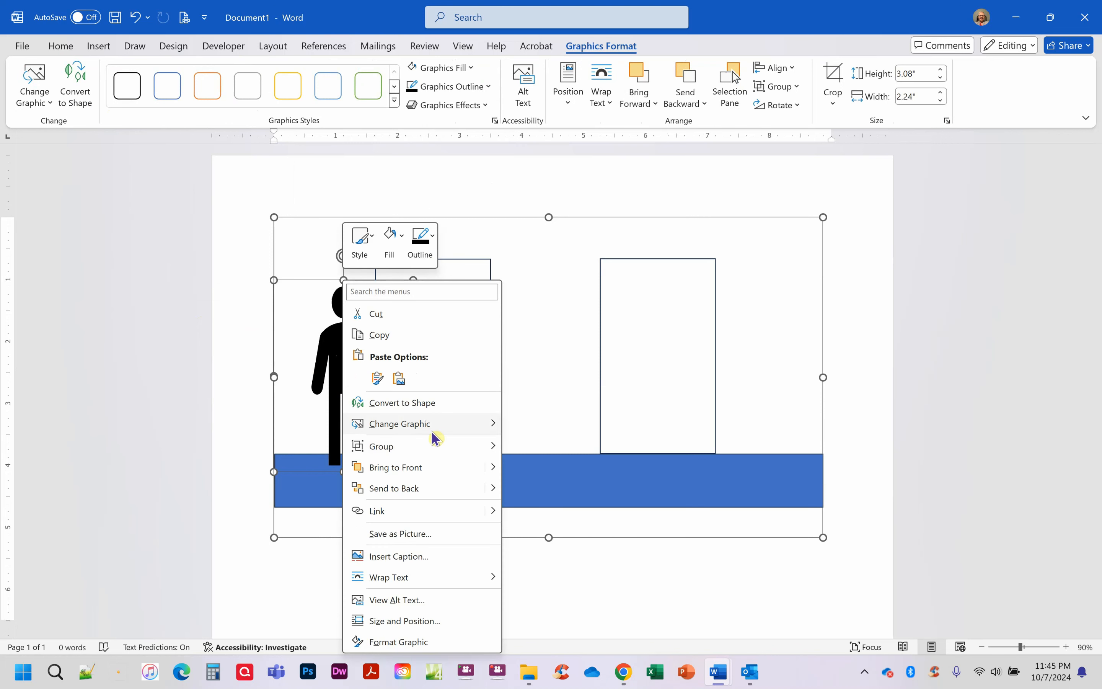
pyautogui.moveTo(435, 432)
pyautogui.click(422, 404)
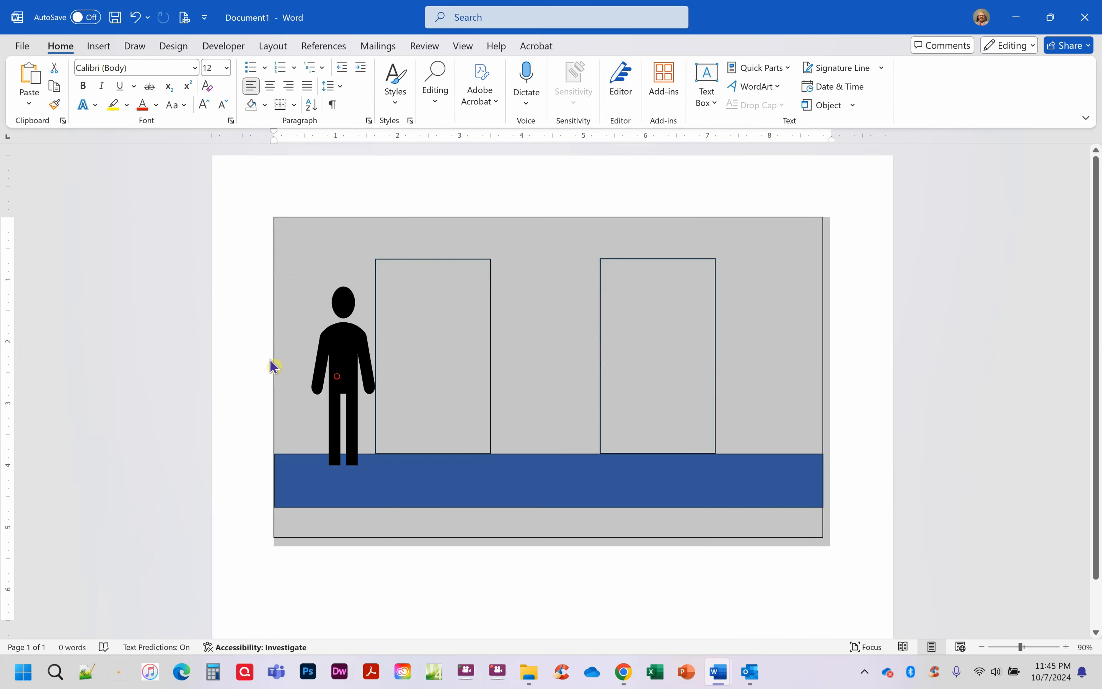
pyautogui.moveTo(344, 376); pyautogui.dragTo(330, 378)
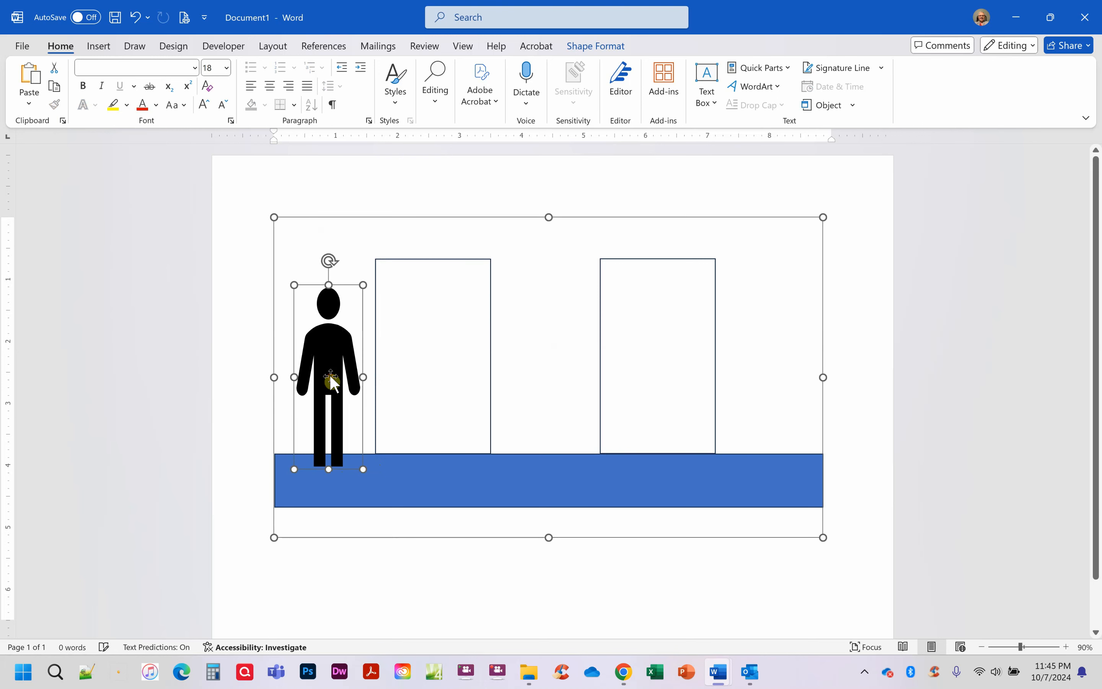
# Search the stock icons for "table" and close the library without inserting anything.
pyautogui.click(652, 413)
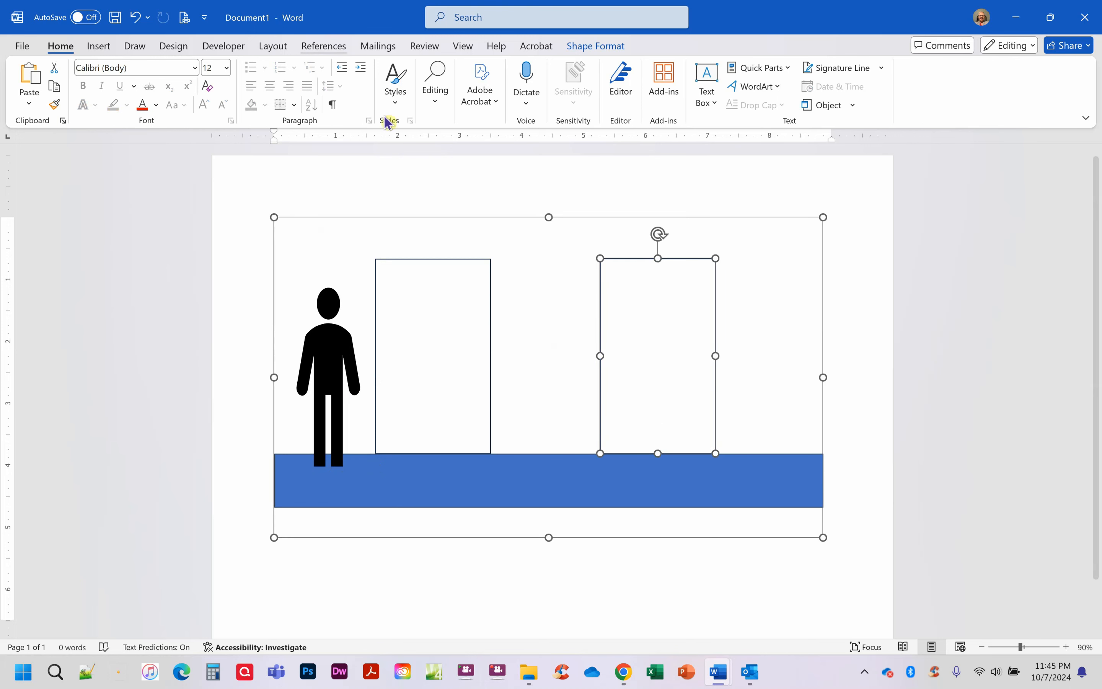
pyautogui.click(136, 48)
pyautogui.click(104, 47)
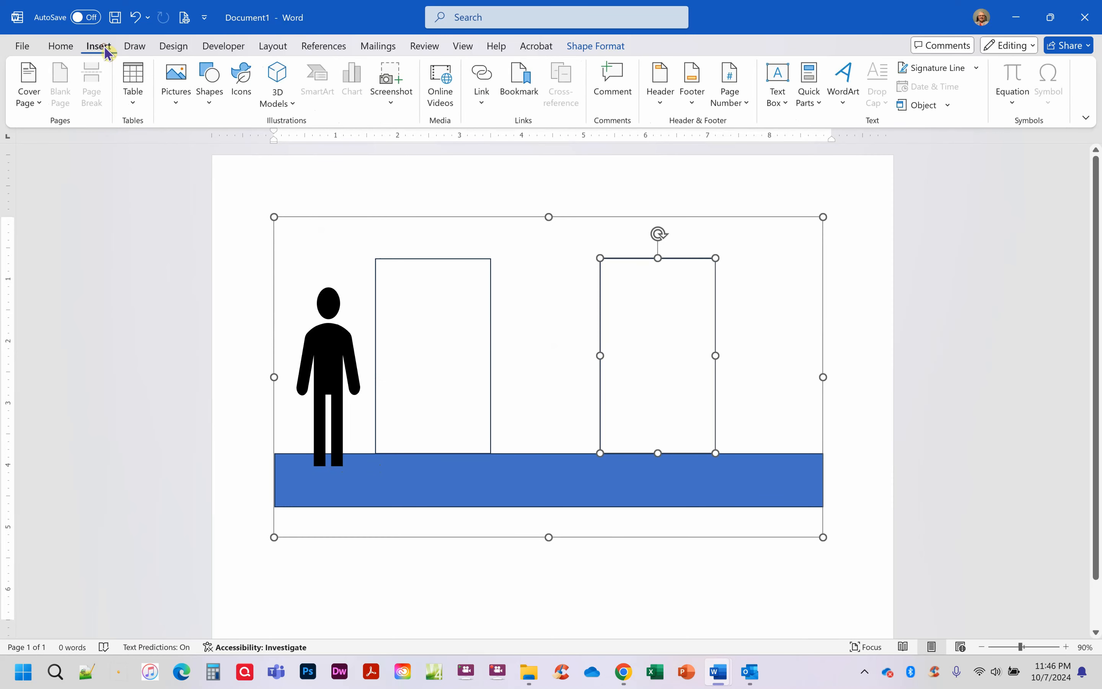
pyautogui.click(209, 81)
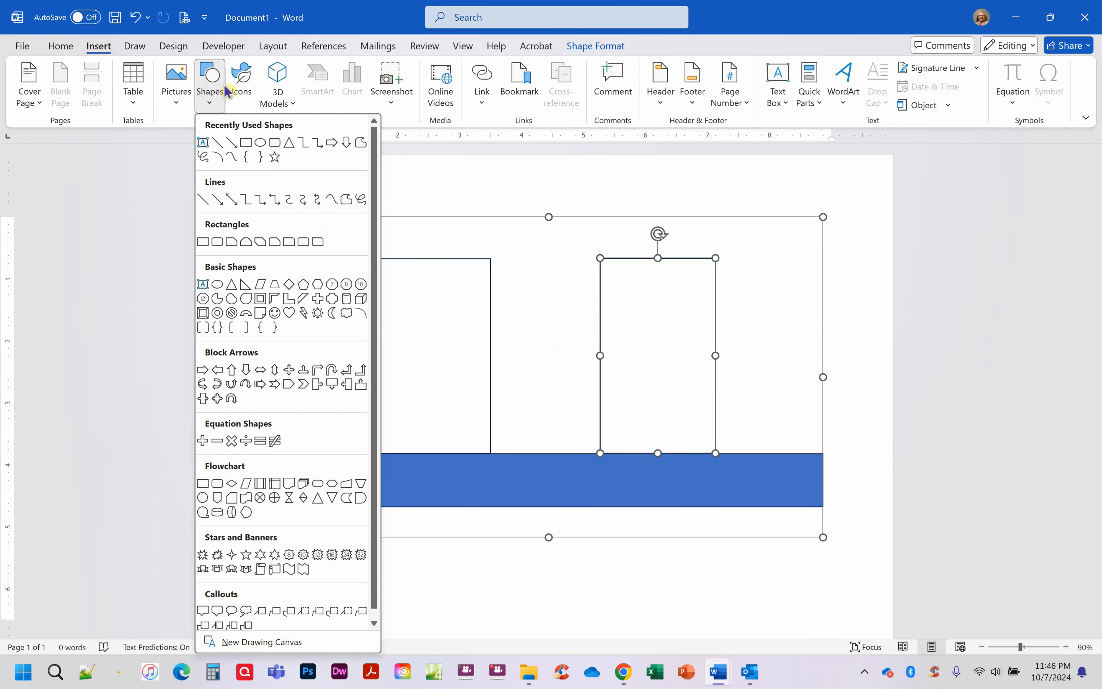
pyautogui.click(241, 74)
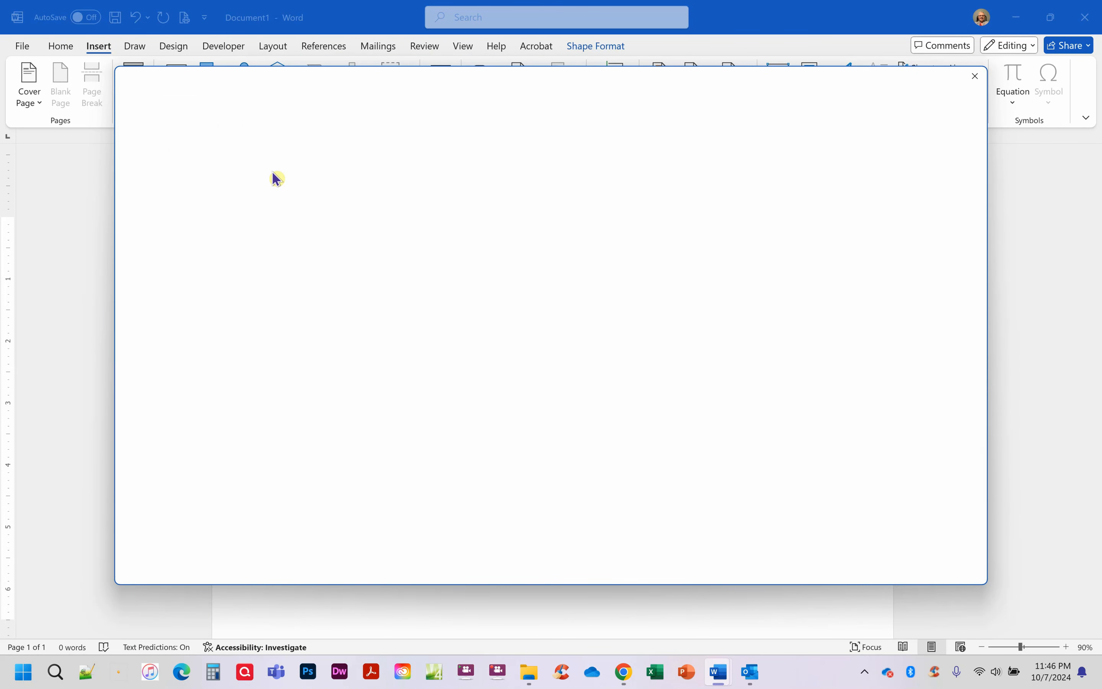
pyautogui.write('ta')
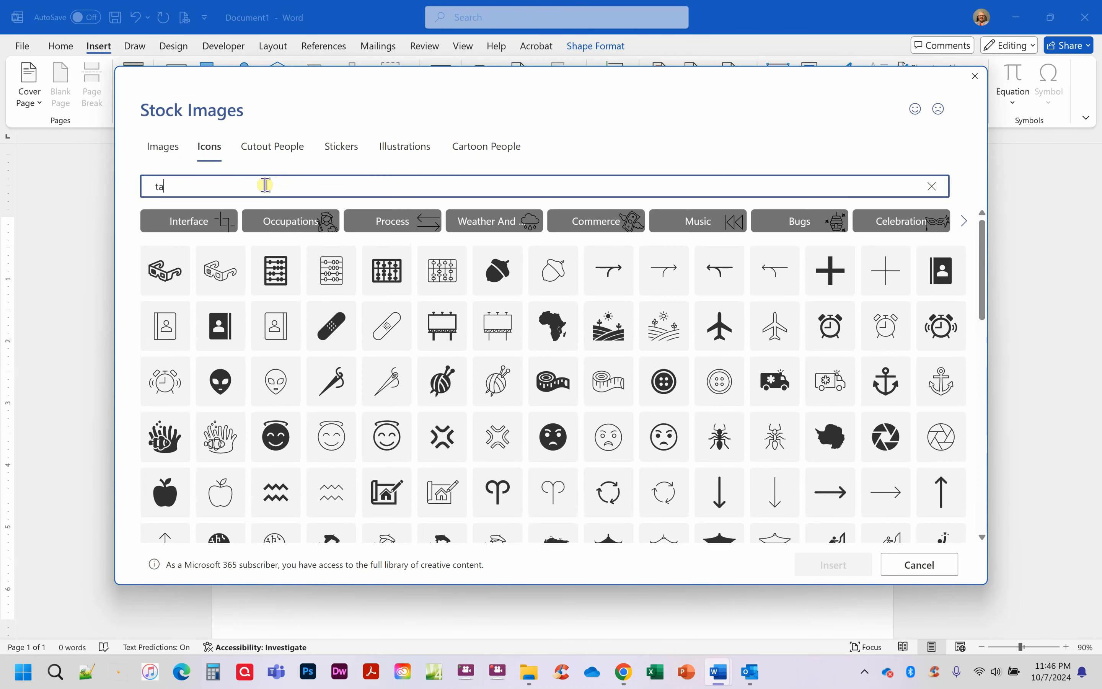
pyautogui.write('ble')
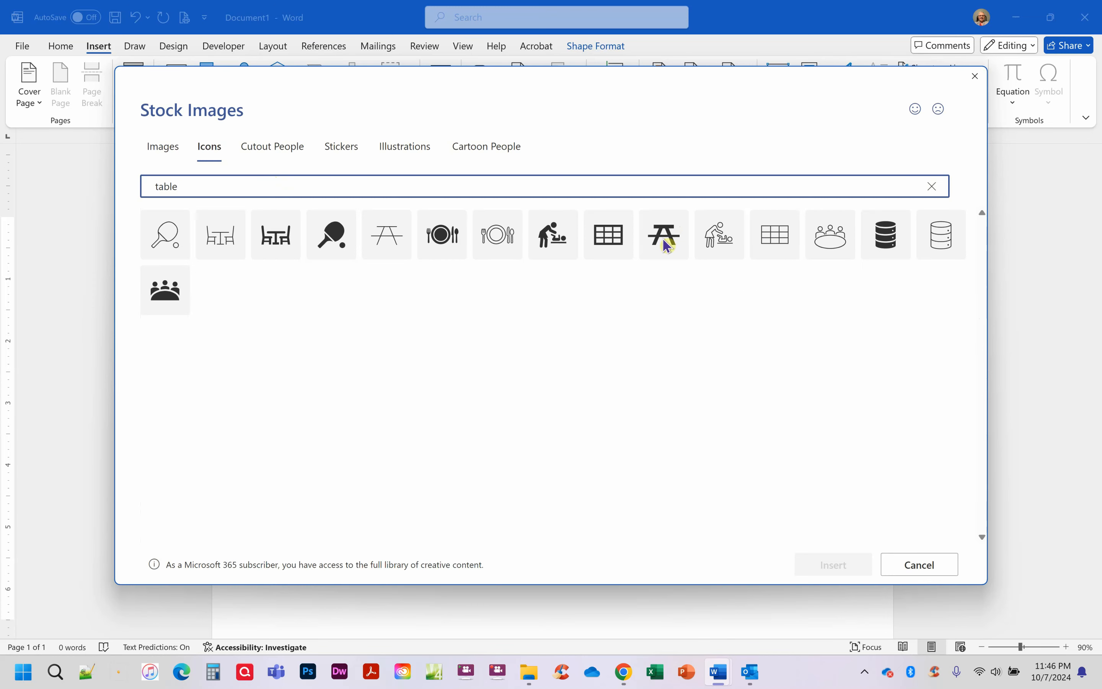
pyautogui.click(932, 566)
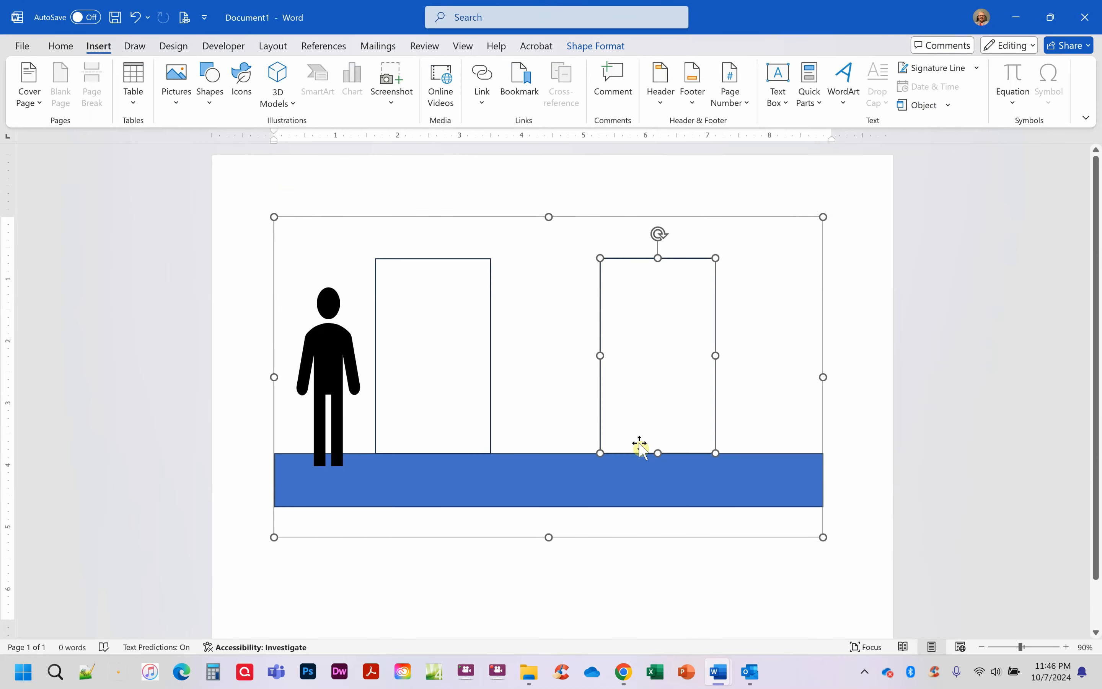
# Draw a table right of the right tall rectangle: a Predefined Process flowchart shape topped by an oval about 0.39 inches high by 1.29 inches wide.
pyautogui.click(208, 83)
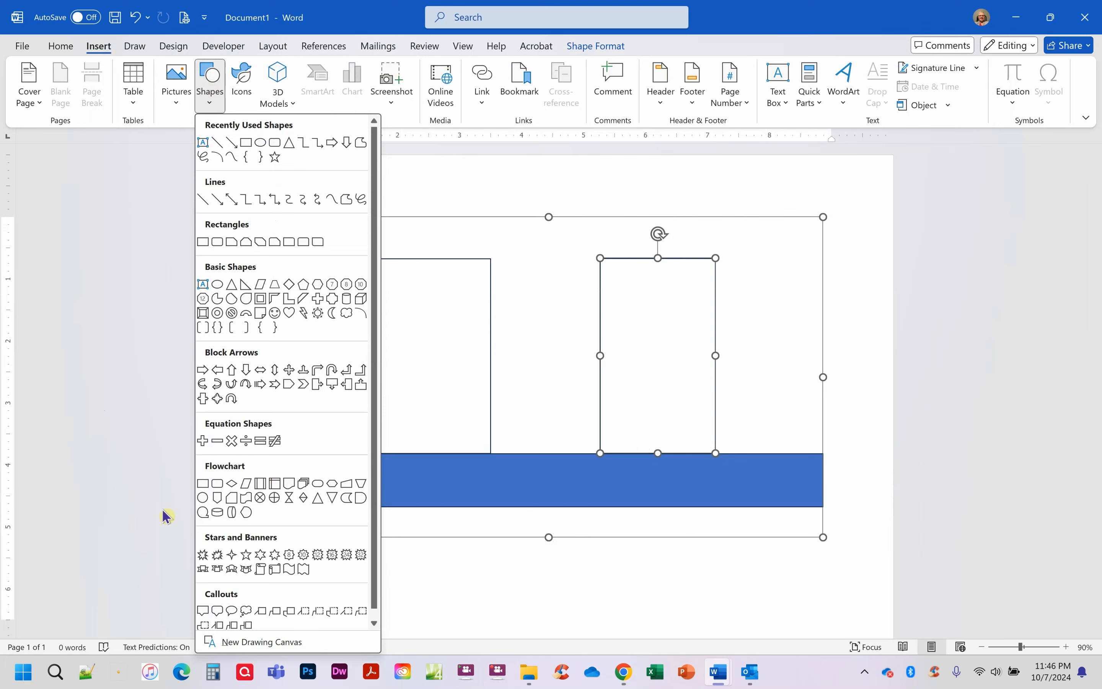
pyautogui.click(261, 485)
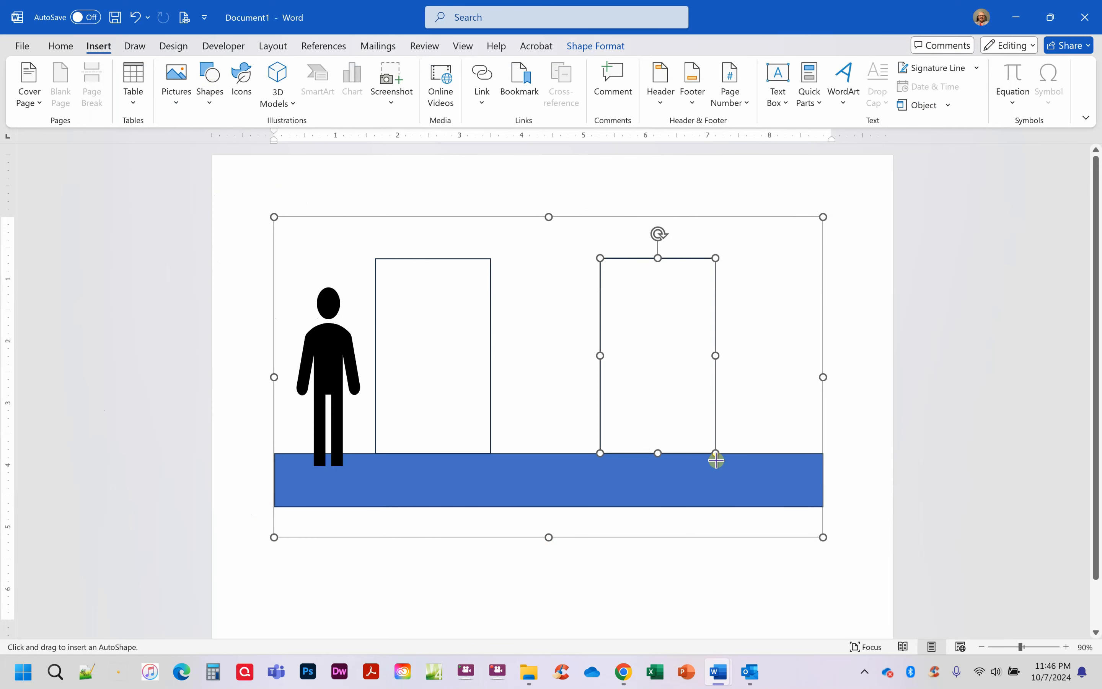
pyautogui.moveTo(745, 405)
pyautogui.mouseDown()
pyautogui.moveTo(784, 434)
pyautogui.moveTo(791, 462)
pyautogui.mouseUp()
pyautogui.moveTo(785, 455); pyautogui.dragTo(792, 461)
pyautogui.click(95, 72)
pyautogui.moveTo(732, 390); pyautogui.dragTo(798, 411)
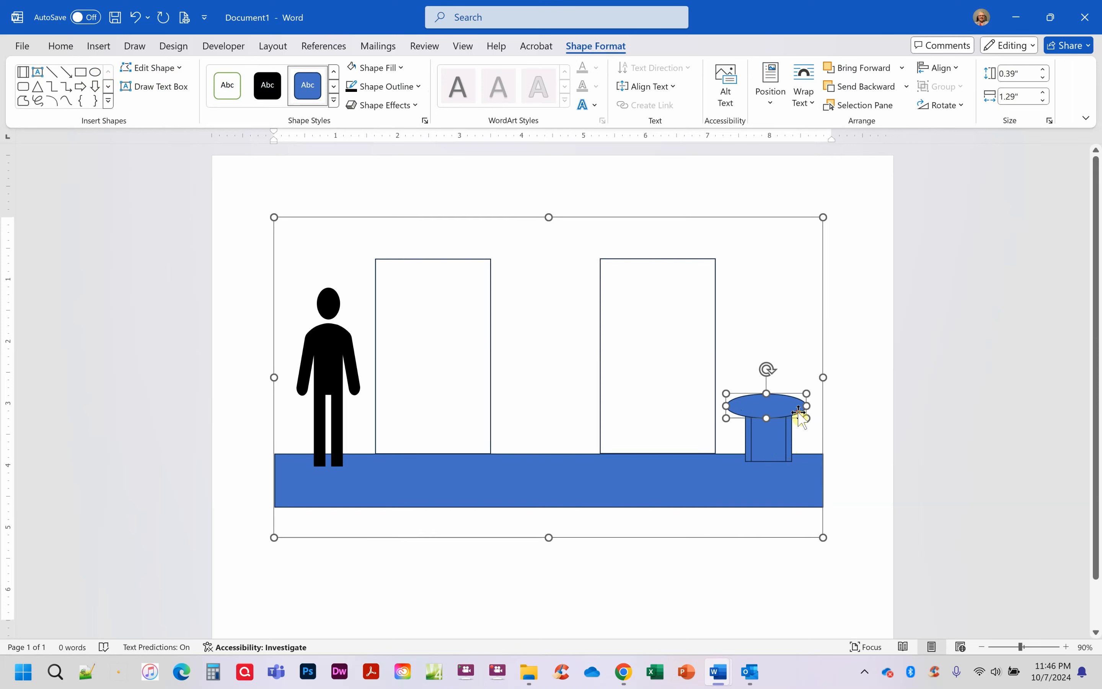
# Group the oval tabletop with its Predefined Process base.
pyautogui.keyDown('shift'); pyautogui.click(779, 455); pyautogui.keyUp('shift')
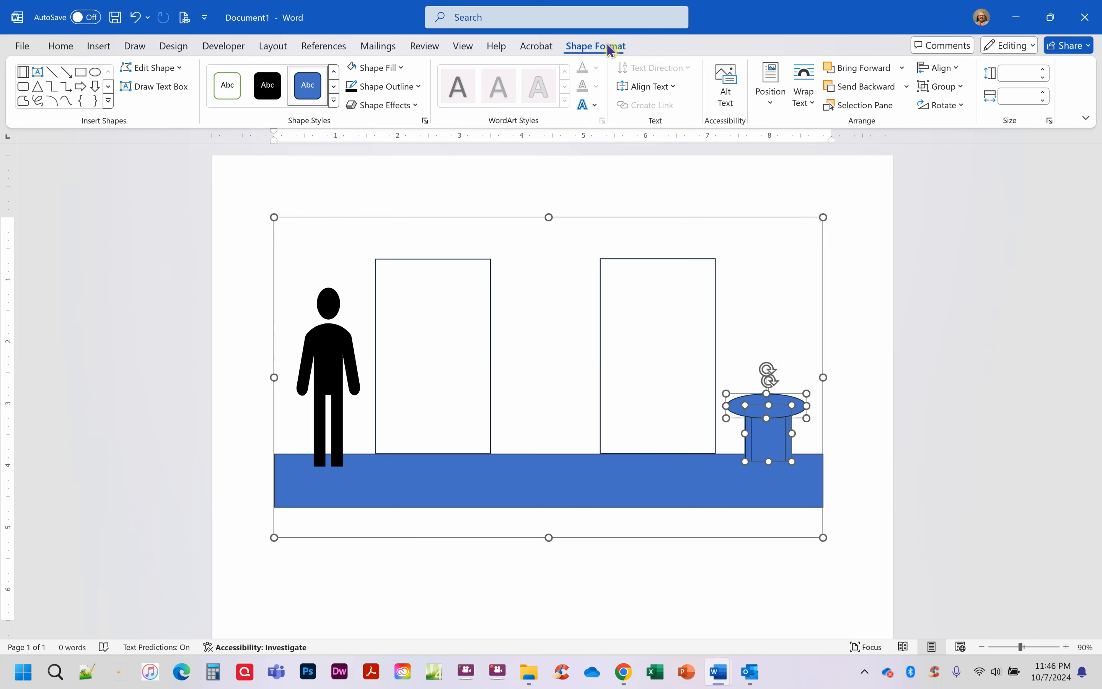
pyautogui.click(953, 90)
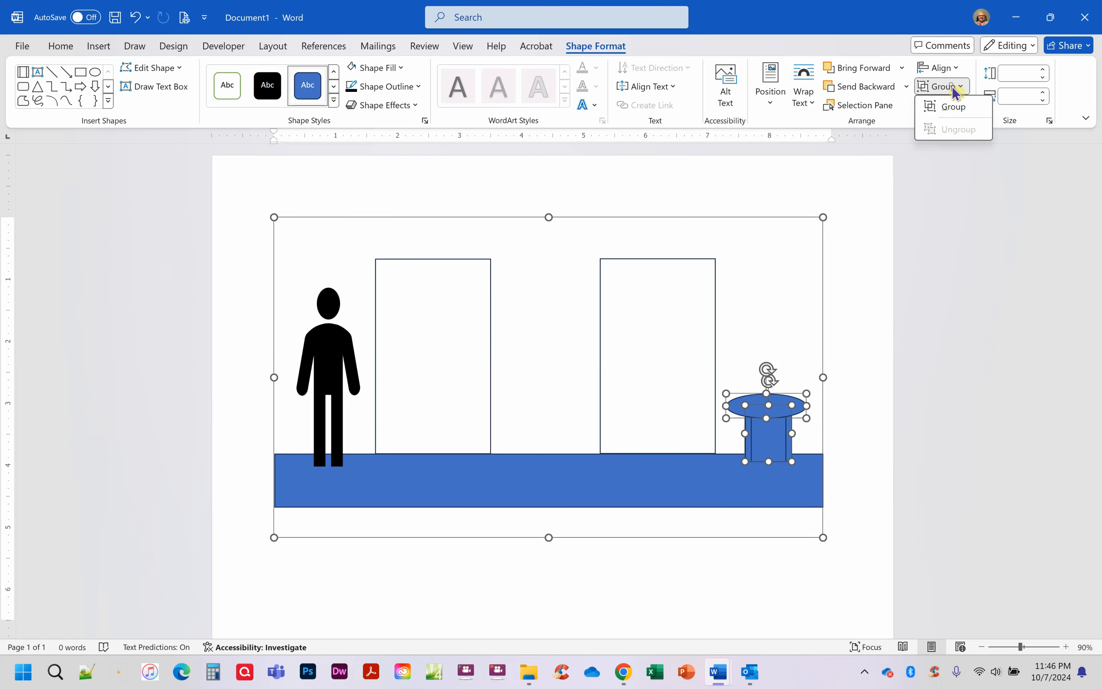
pyautogui.click(950, 109)
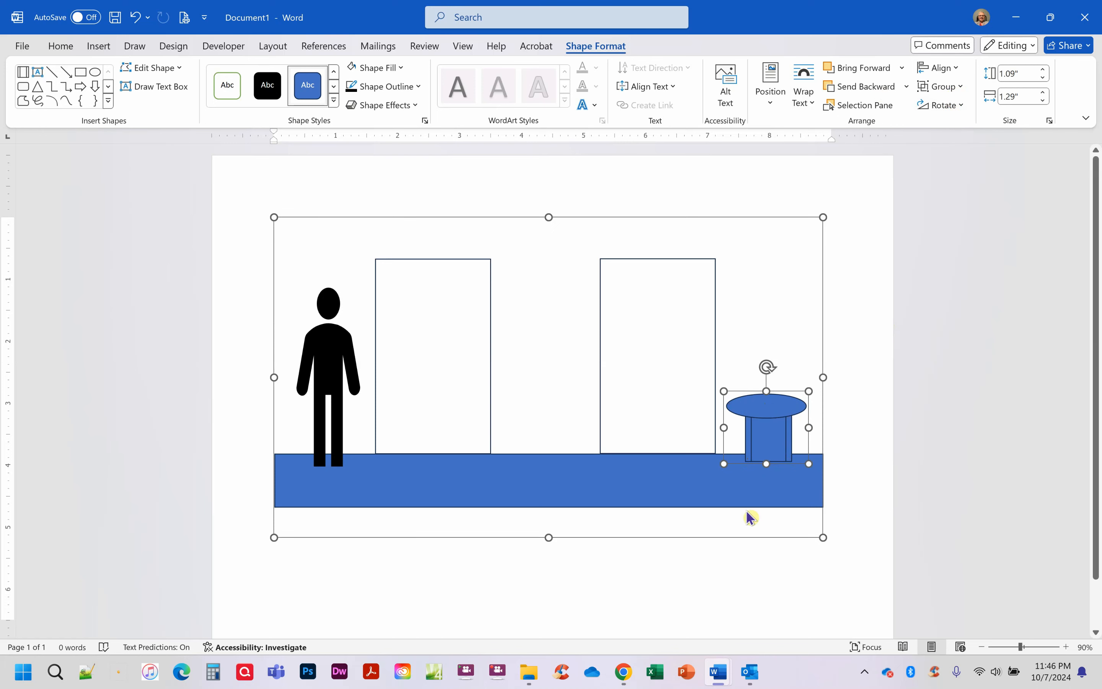
pyautogui.click(688, 517)
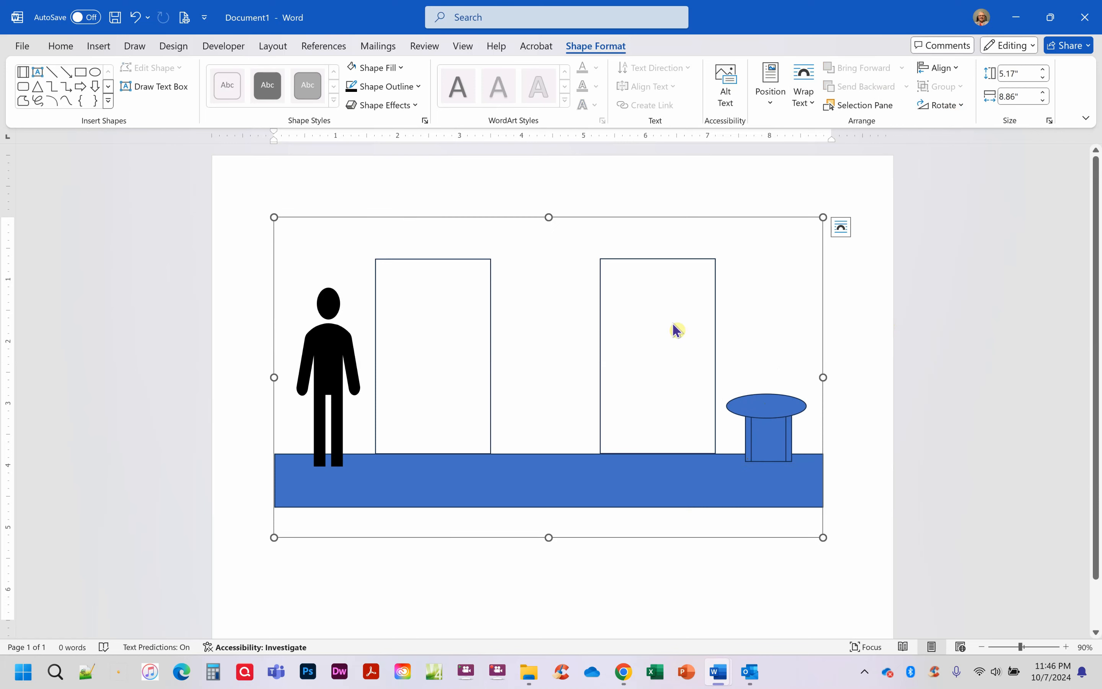
# Draw a rectangle about 1.34 inches high by 0.99 inches wide above the table.
pyautogui.click(81, 71)
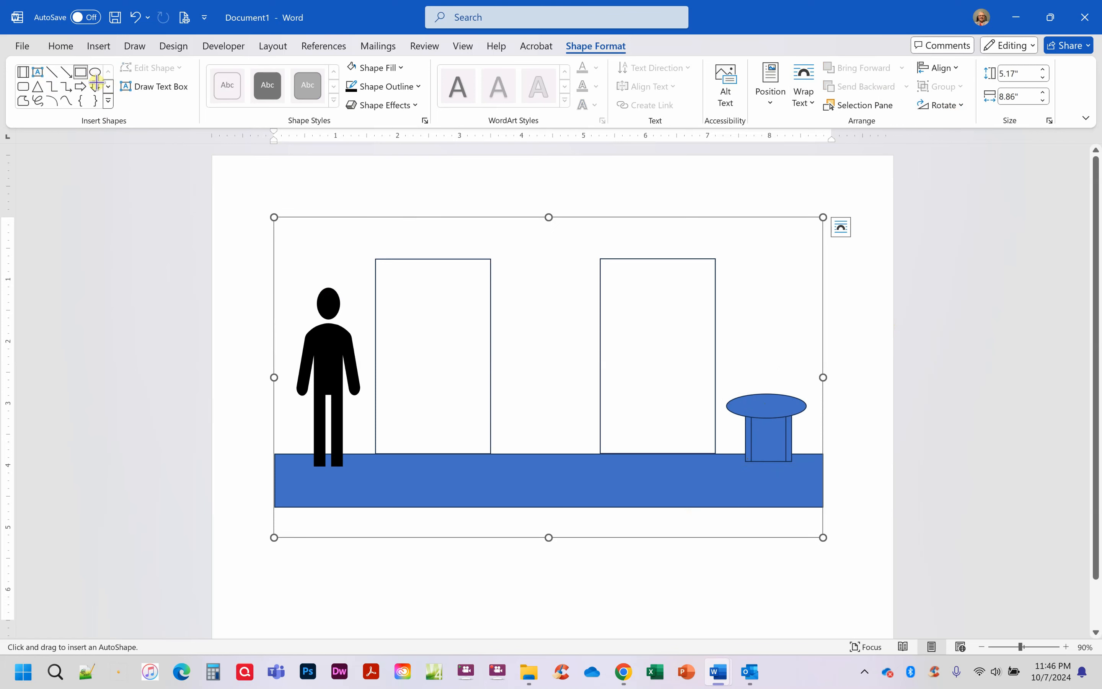
pyautogui.moveTo(735, 259)
pyautogui.mouseDown()
pyautogui.moveTo(791, 319)
pyautogui.moveTo(797, 342)
pyautogui.mouseUp()
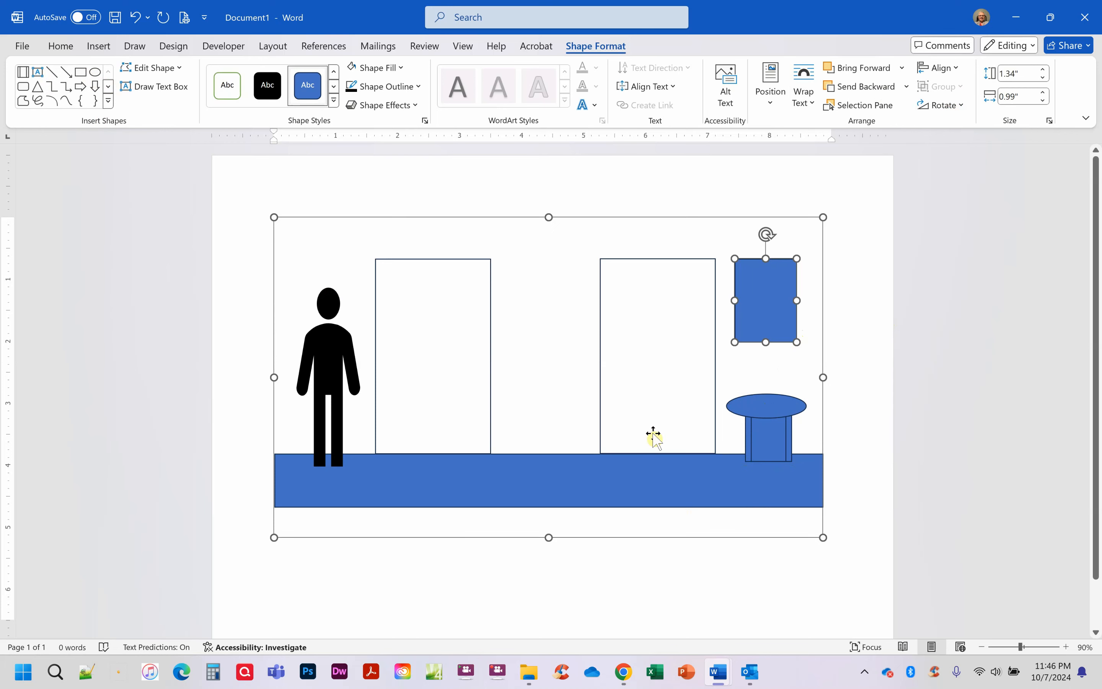
pyautogui.click(774, 413)
pyautogui.click(771, 382)
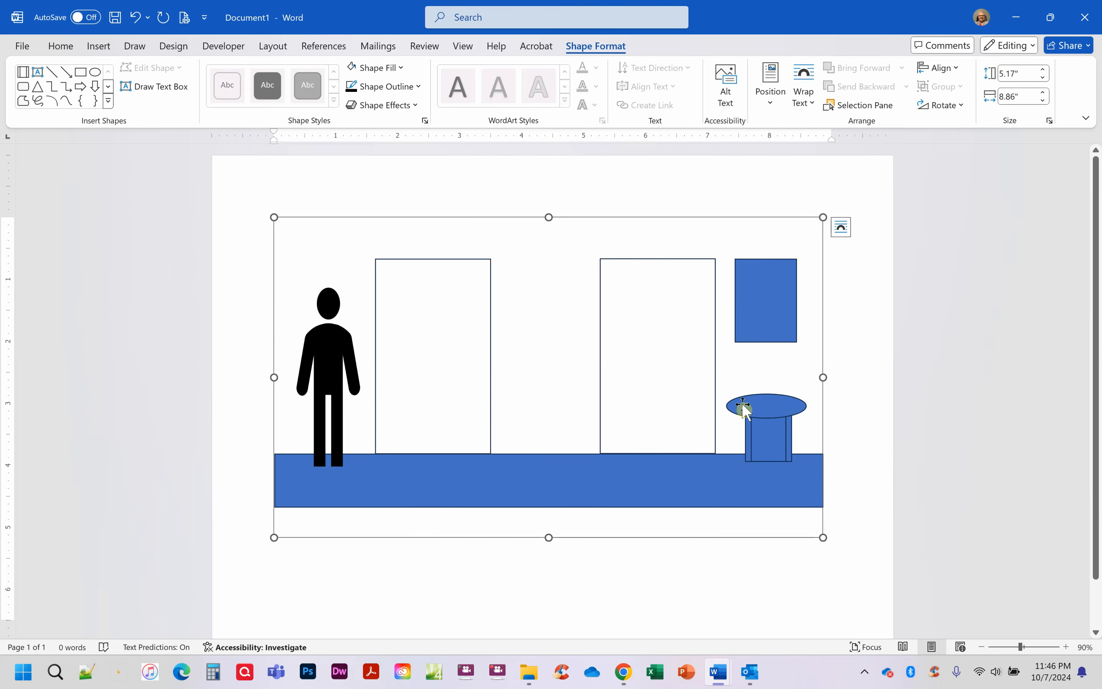
# Search the stock icons for "basket", insert the outlined egg basket and place it on the tabletop.
pyautogui.click(136, 45)
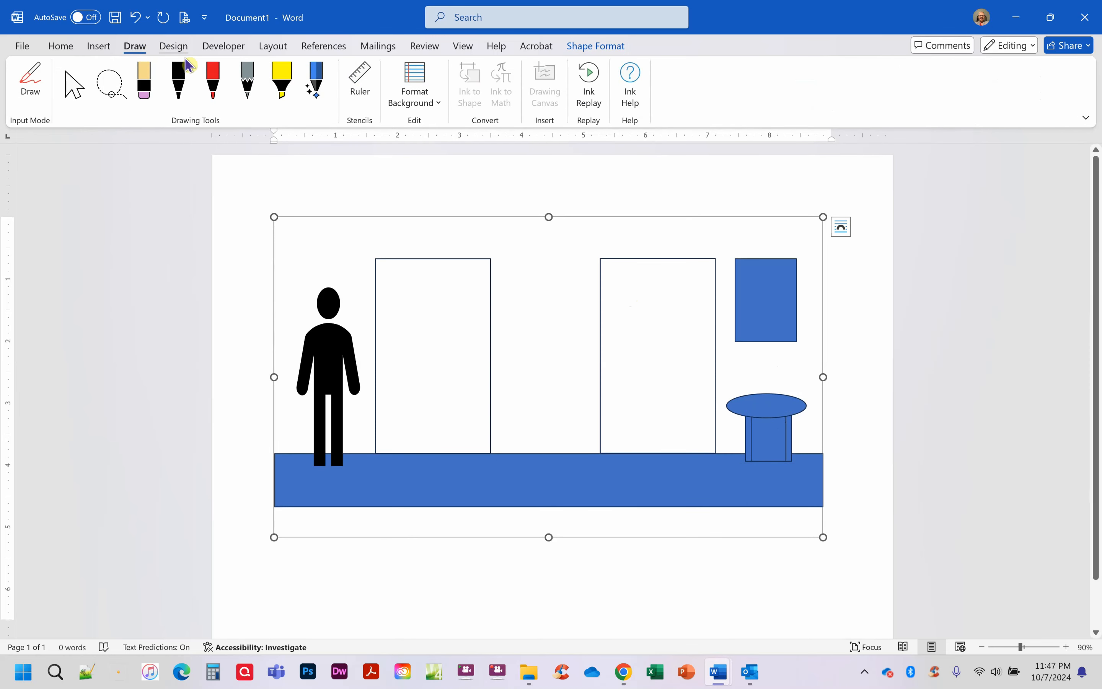
pyautogui.click(96, 45)
pyautogui.click(234, 83)
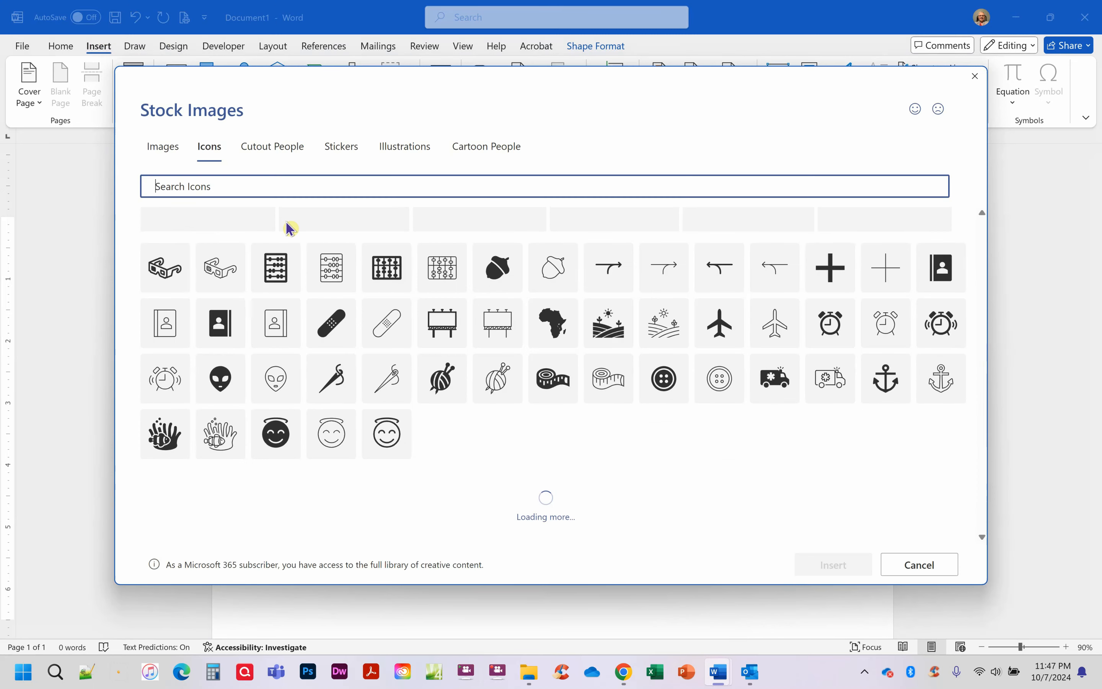
pyautogui.write('basket')
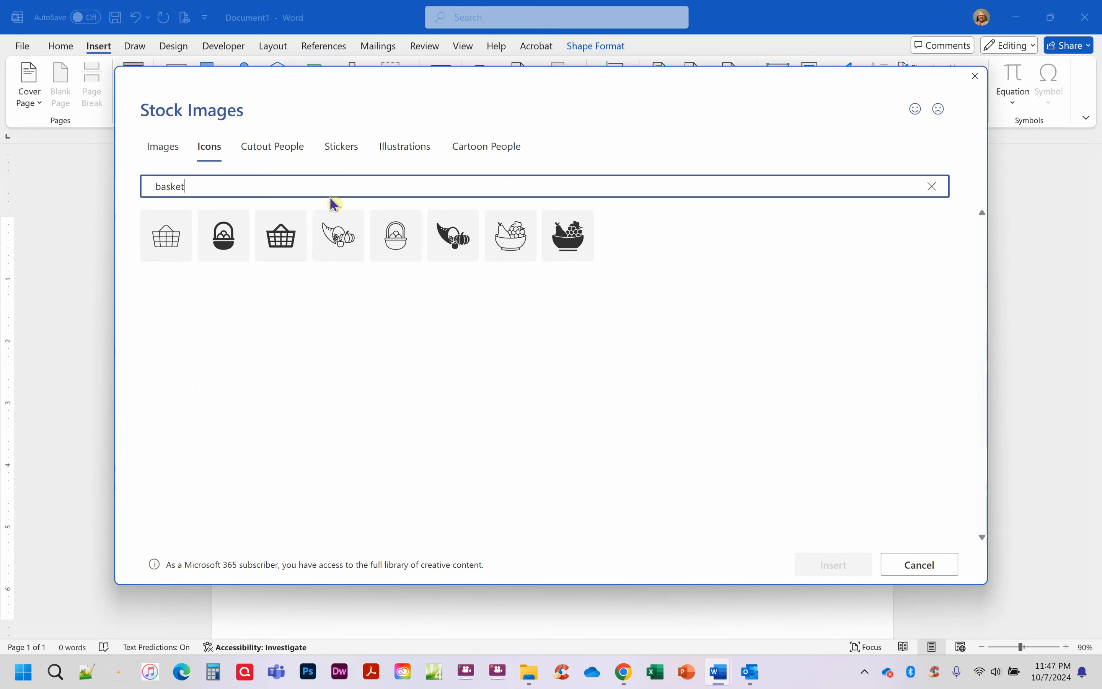
pyautogui.click(395, 239)
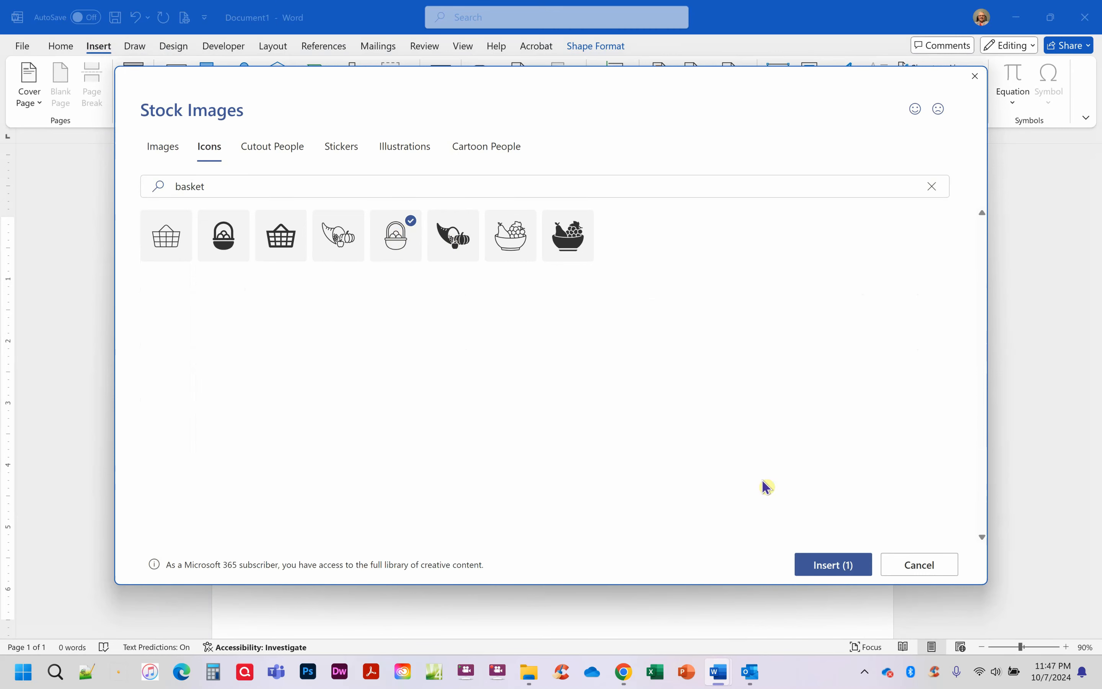
pyautogui.click(815, 566)
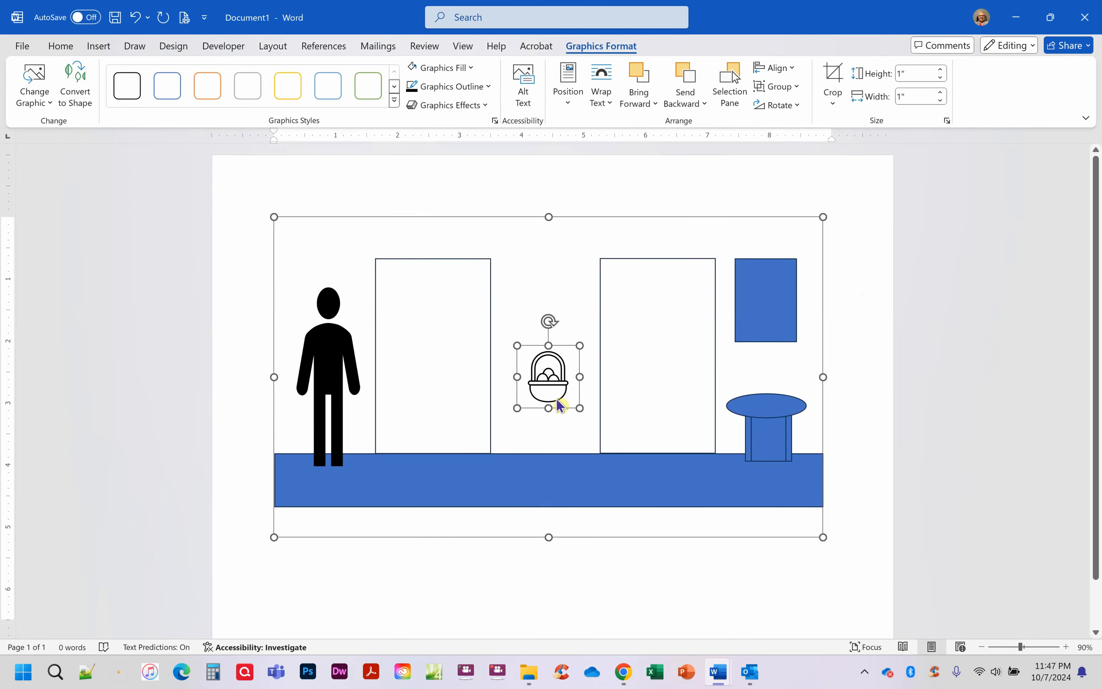
pyautogui.moveTo(567, 390); pyautogui.dragTo(787, 393)
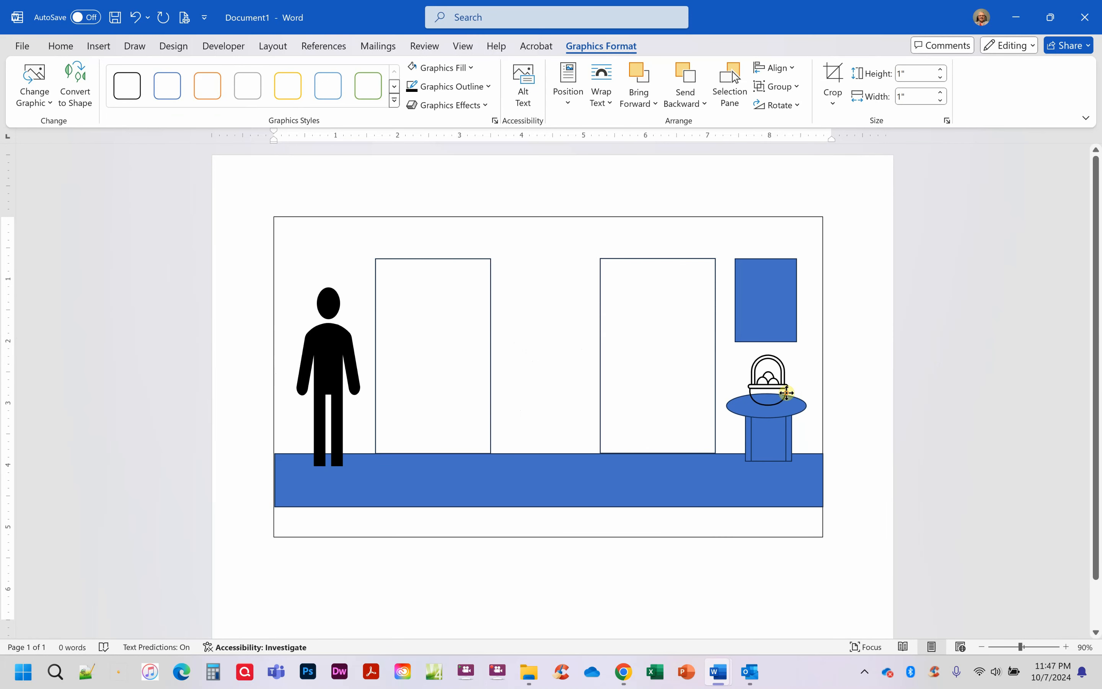
# Try a white and then a black fill on the basket icon, and delete the icon.
pyautogui.click(467, 69)
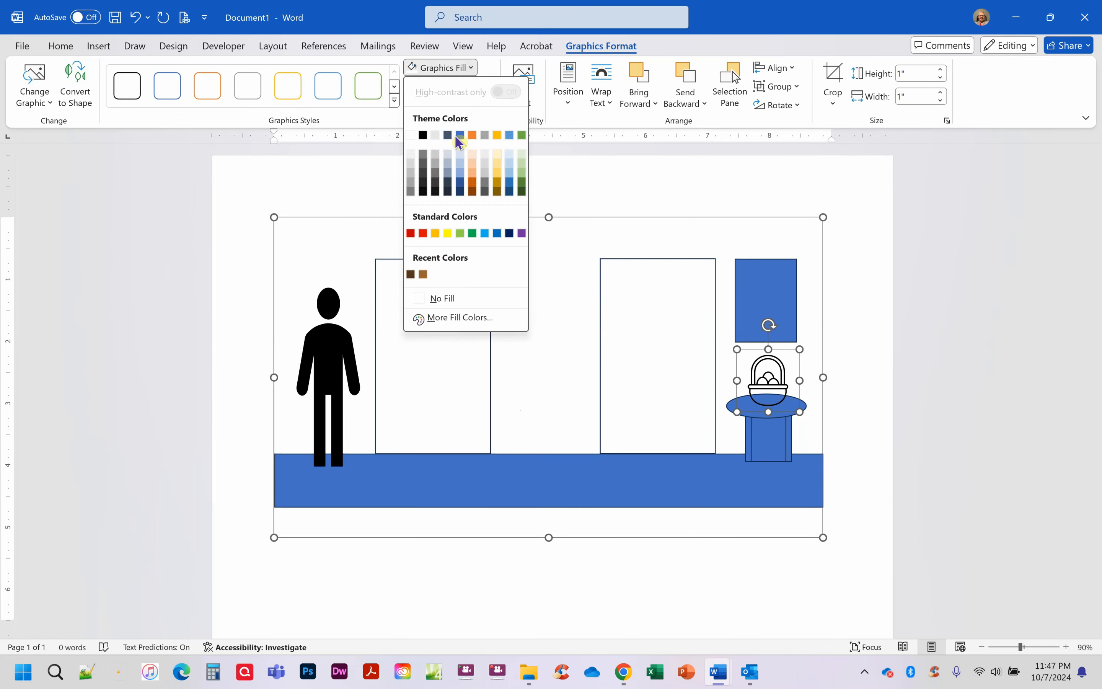
pyautogui.click(410, 135)
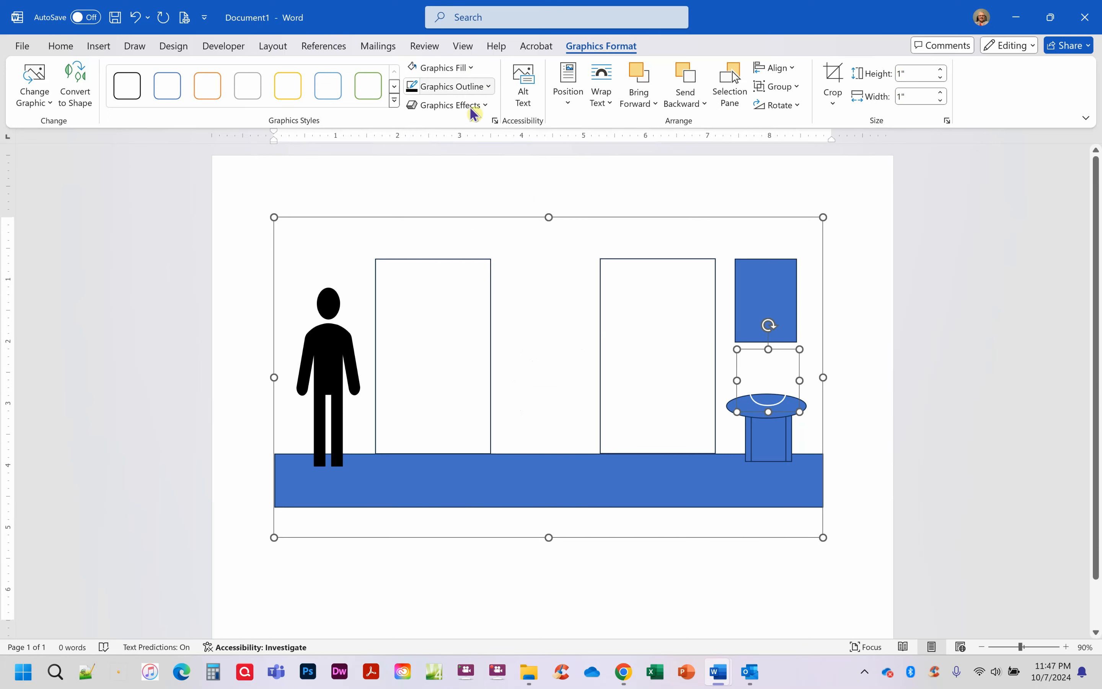
pyautogui.click(470, 67)
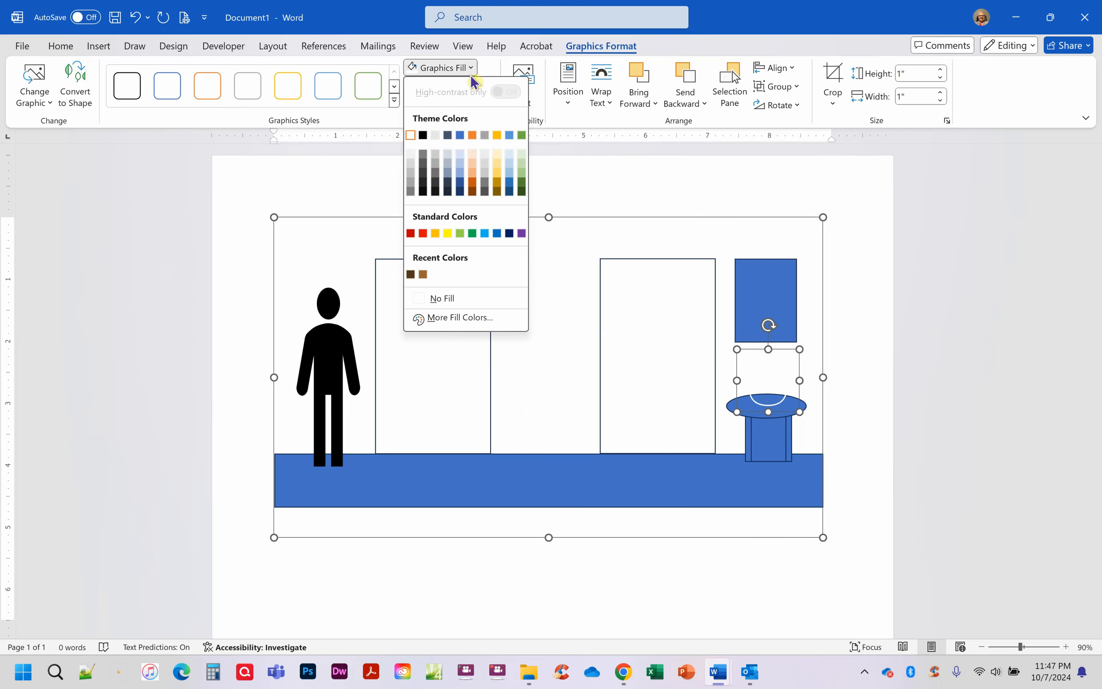
pyautogui.click(422, 135)
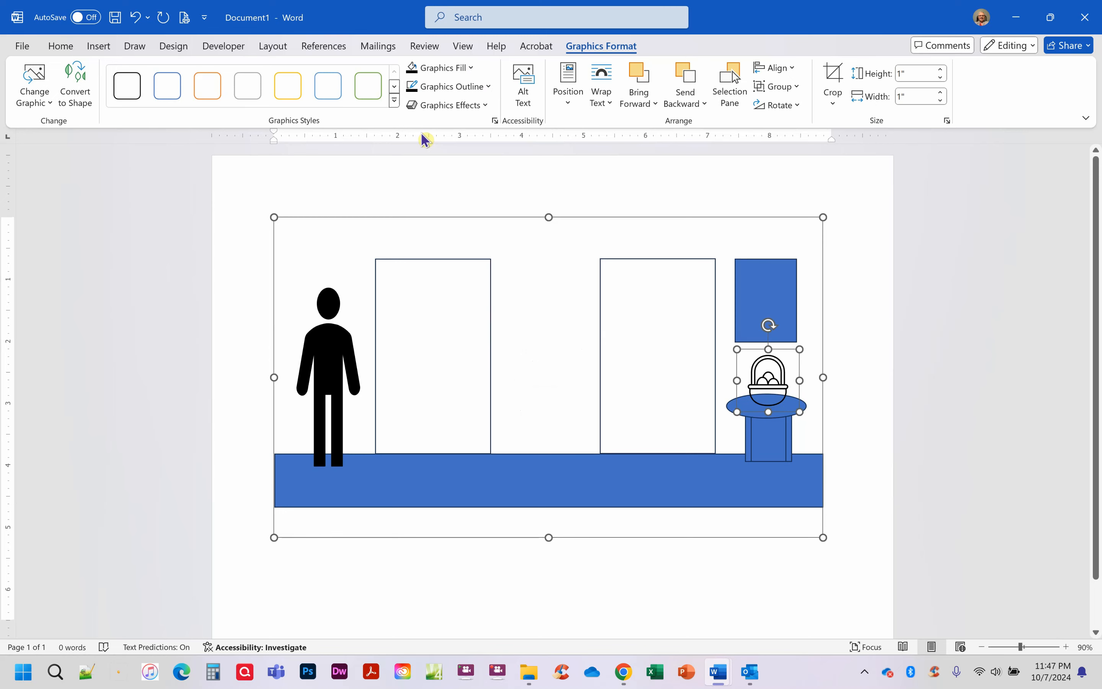
pyautogui.press('Delete')
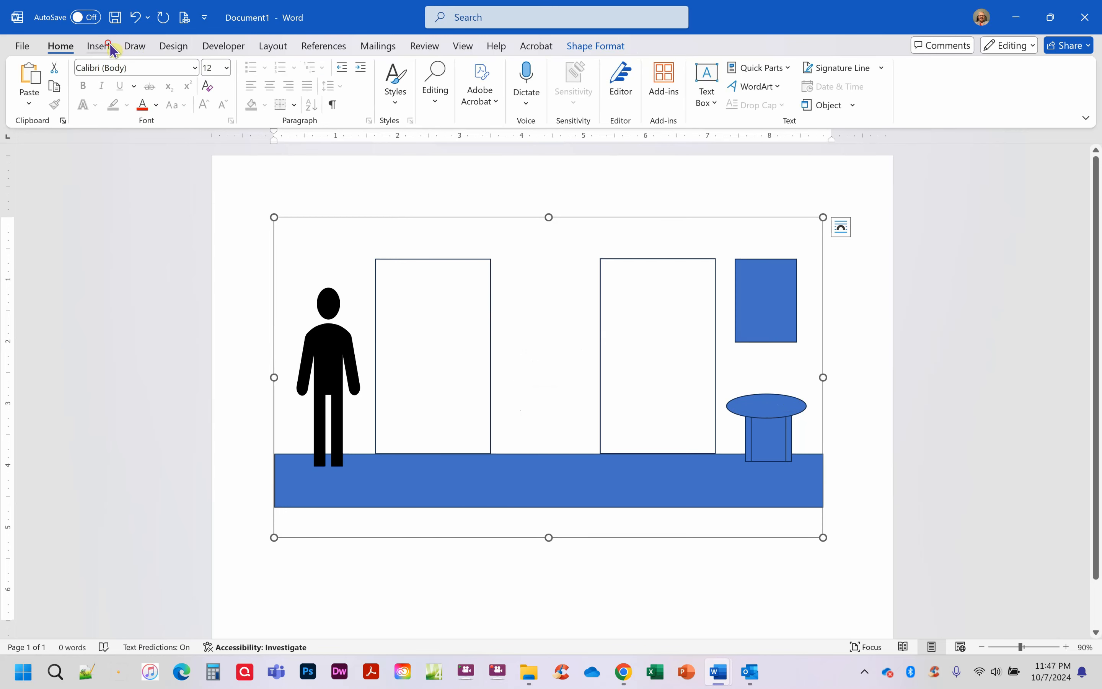
# Search the stock icons for "basket", insert the solid black egg basket and place it on the tabletop.
pyautogui.click(112, 49)
pyautogui.click(242, 87)
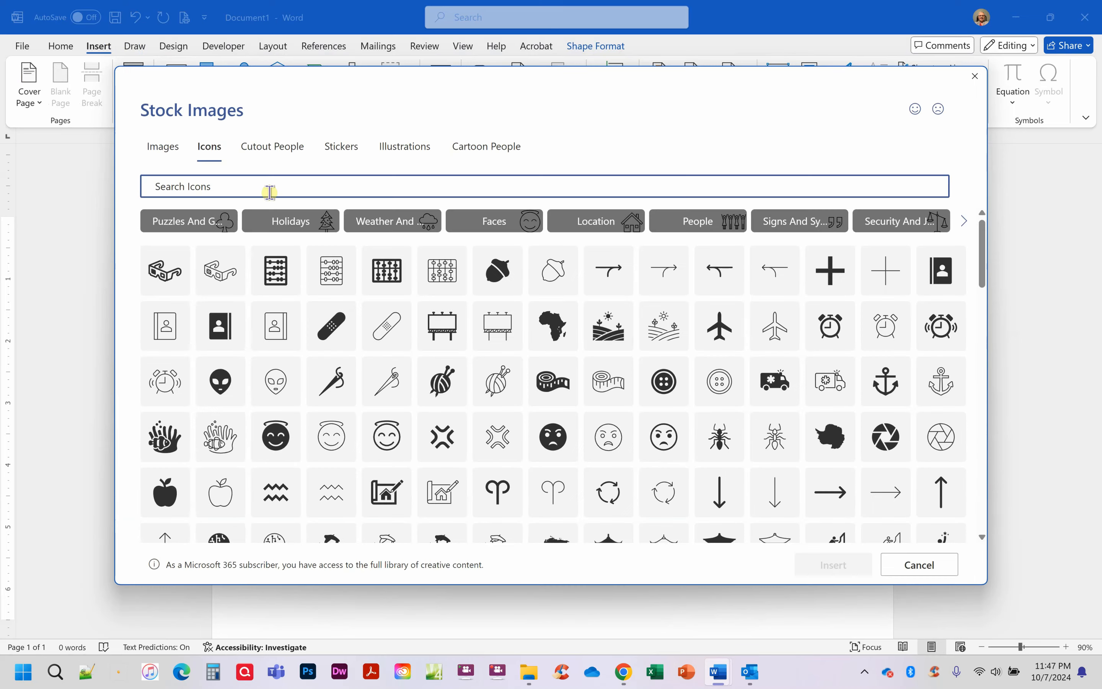
pyautogui.write('bas')
pyautogui.write('k')
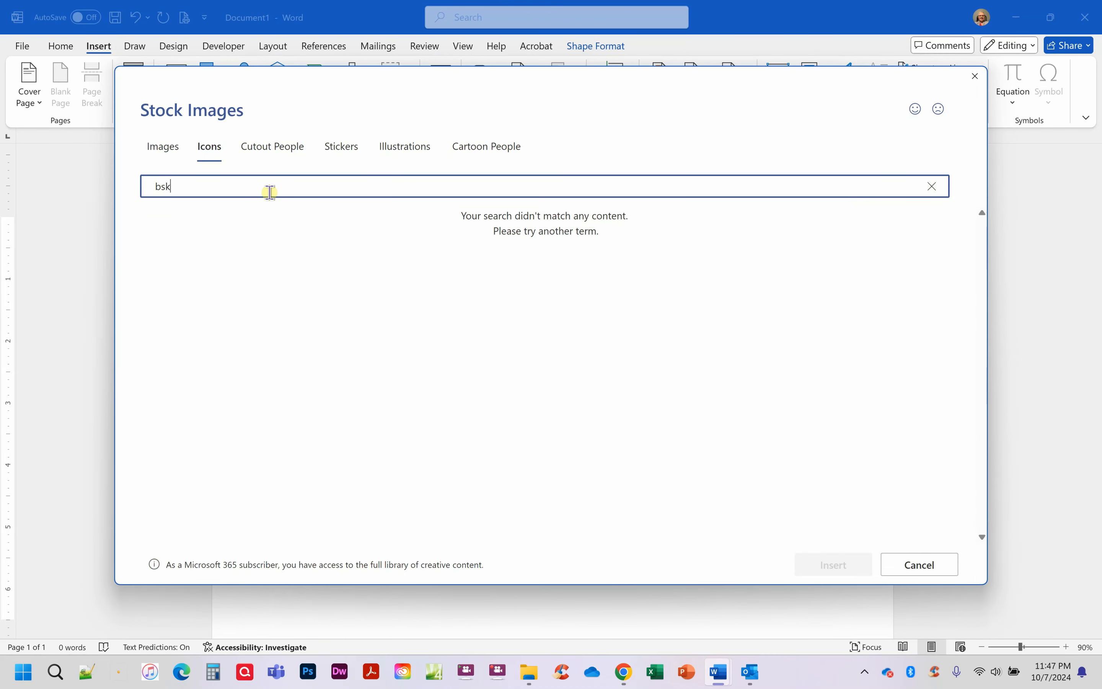
pyautogui.press('BackSpace')
pyautogui.press('BackSpace')
pyautogui.write('asket')
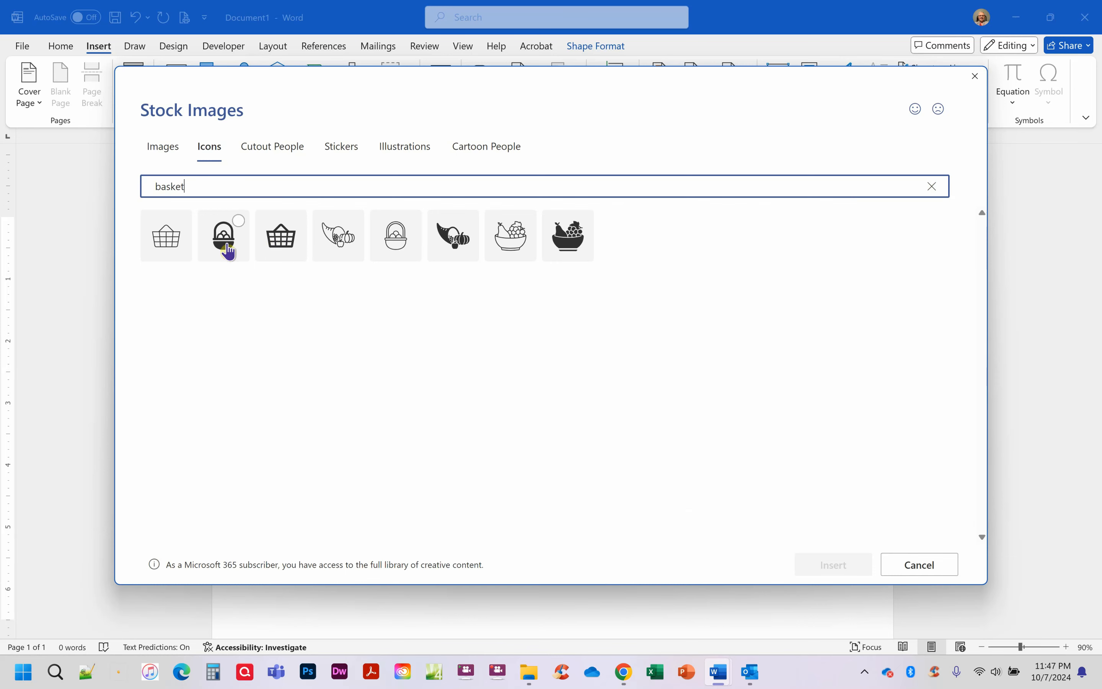
pyautogui.click(226, 249)
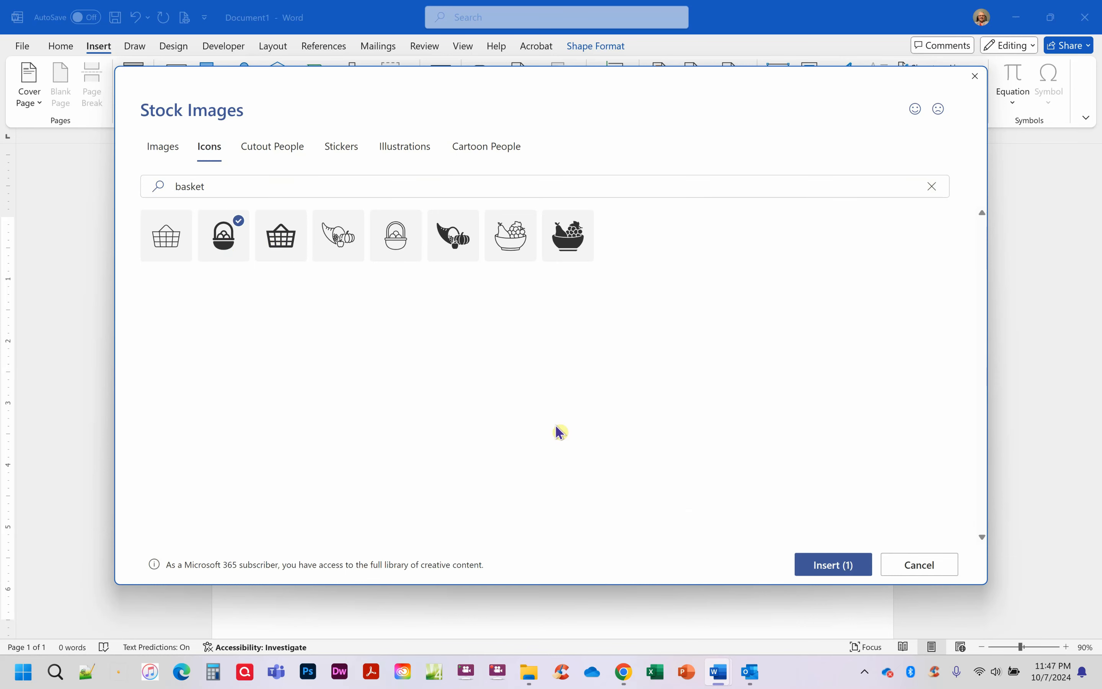
pyautogui.click(828, 570)
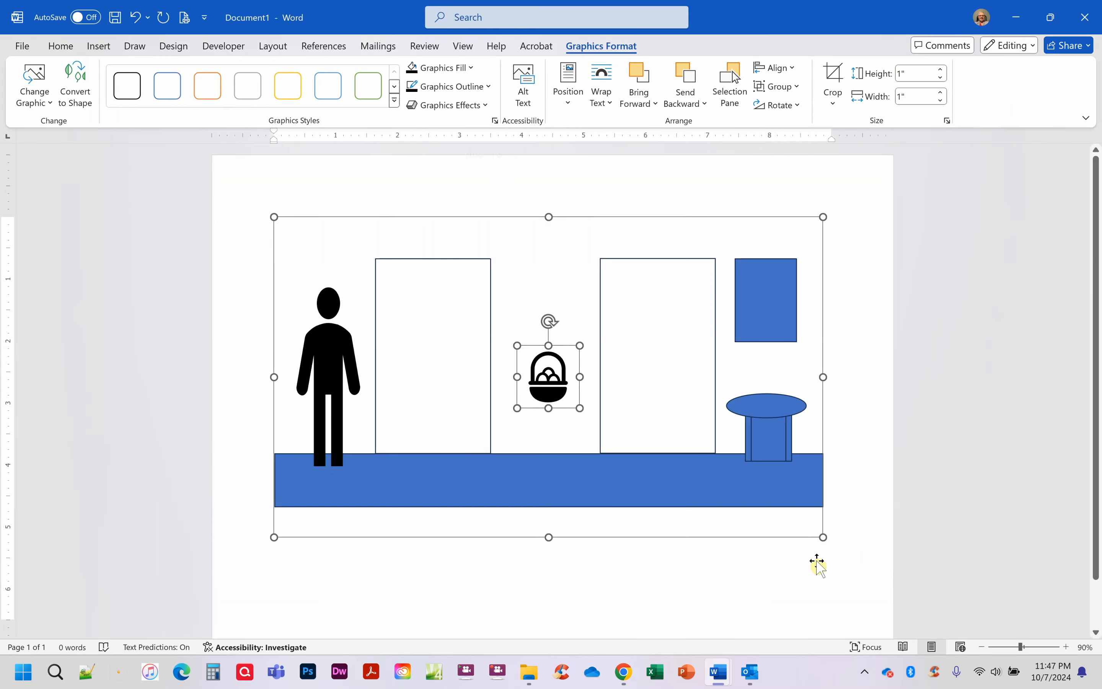
pyautogui.moveTo(536, 396); pyautogui.dragTo(769, 400)
# Fill the long floor rectangle with the dark gray theme color.
pyautogui.click(546, 481)
pyautogui.click(574, 48)
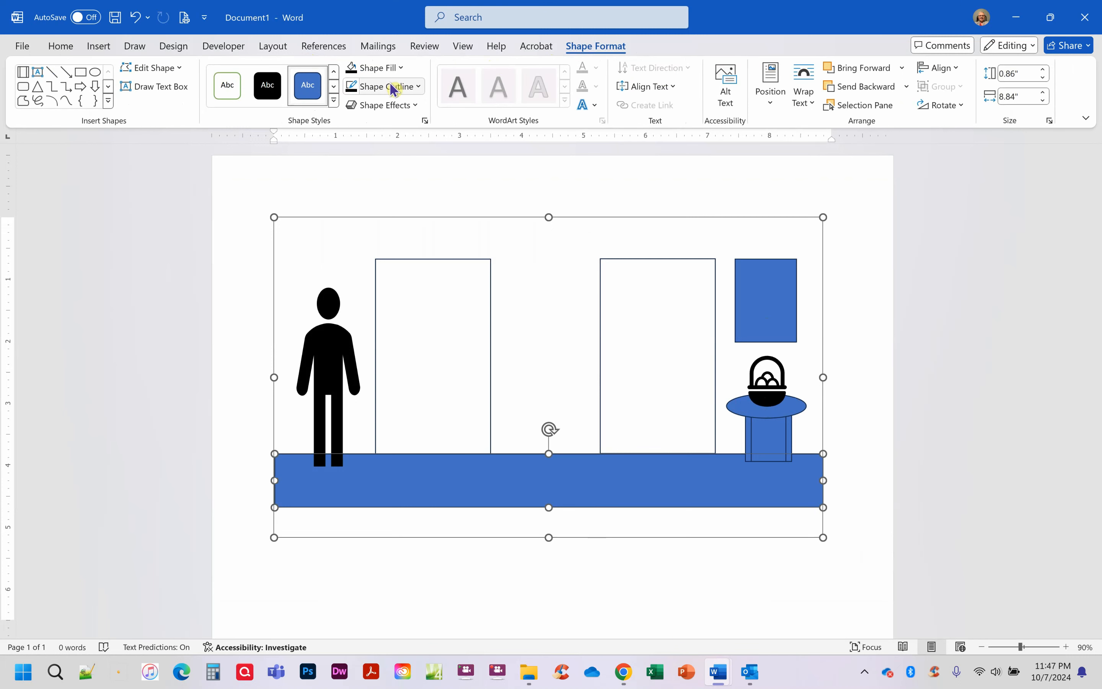
pyautogui.click(387, 68)
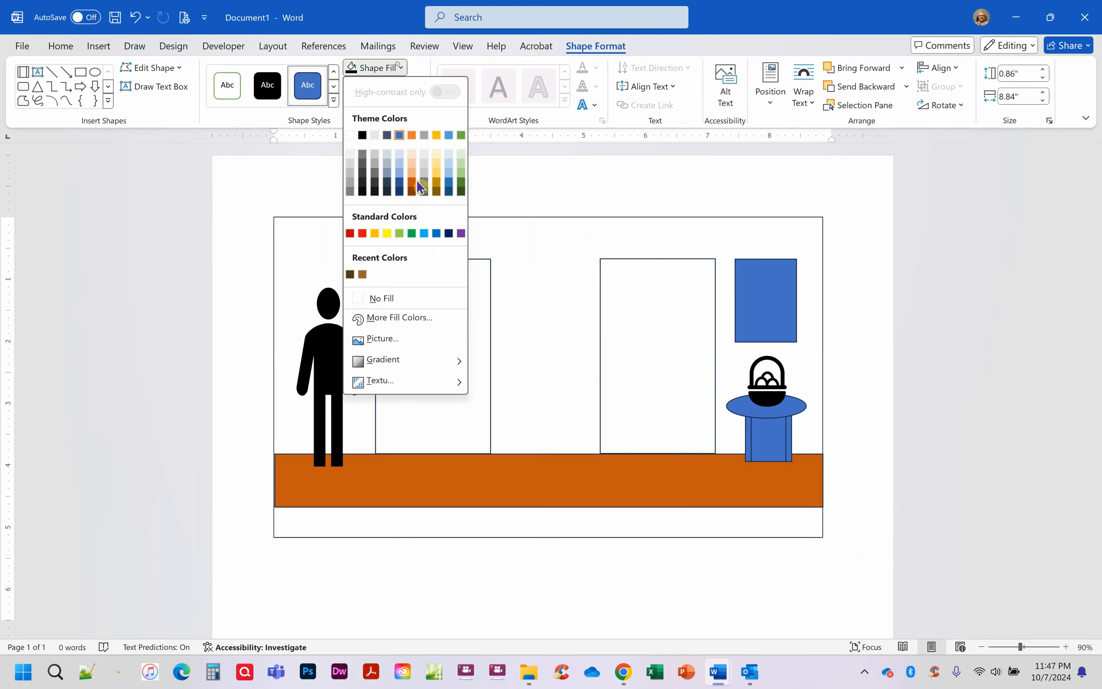
pyautogui.click(362, 166)
pyautogui.click(555, 389)
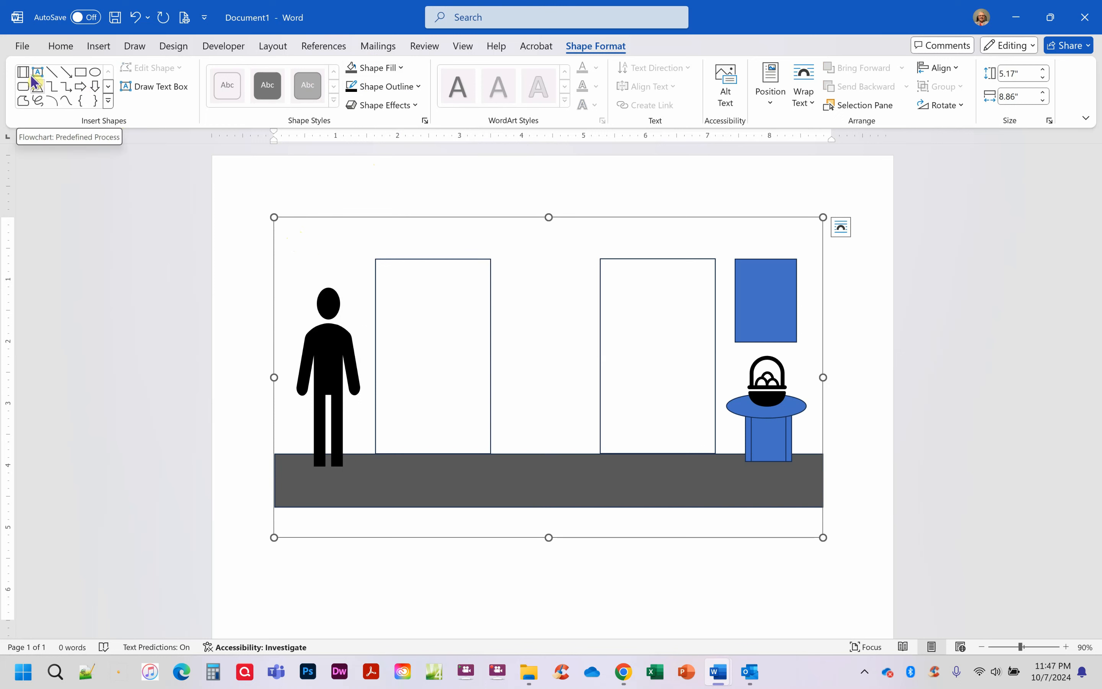
# Draw a wall rectangle about 3.82 inches high by 8.82 inches wide above the floor and send it to the back.
pyautogui.click(81, 72)
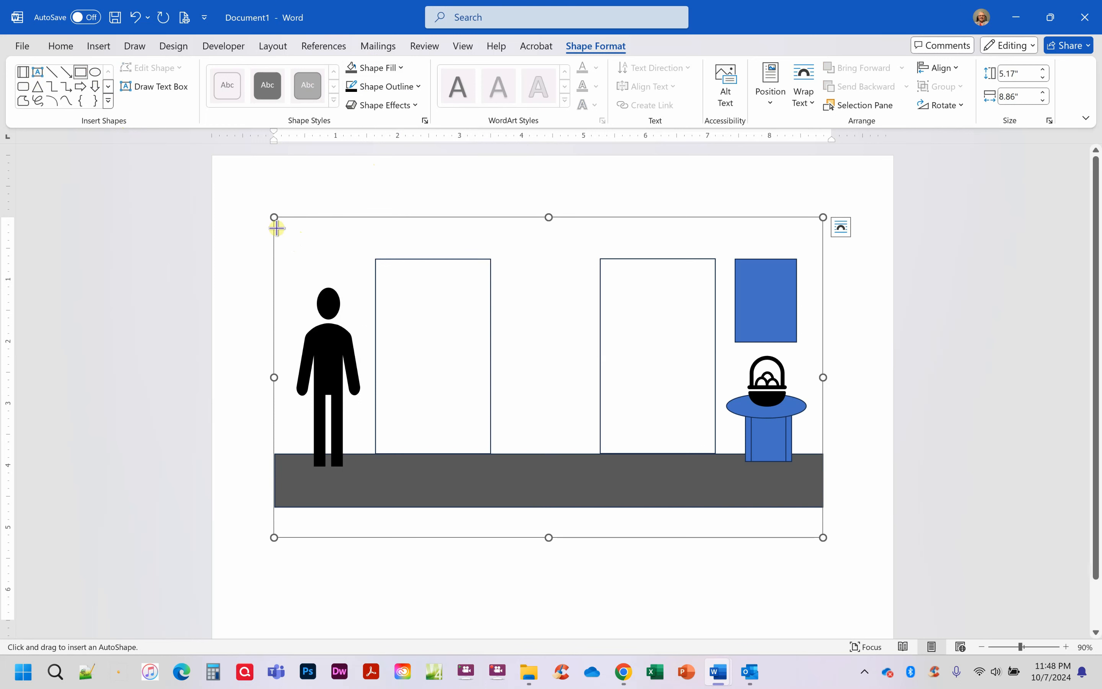
pyautogui.moveTo(275, 218); pyautogui.dragTo(822, 455)
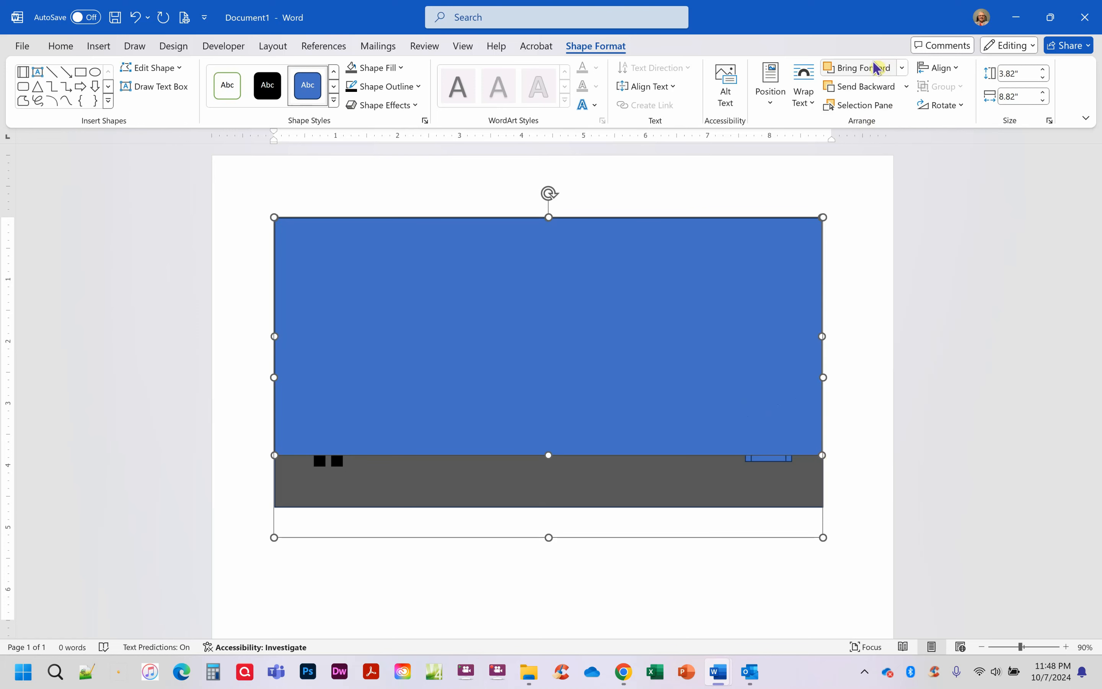
pyautogui.click(876, 86)
pyautogui.click(877, 86)
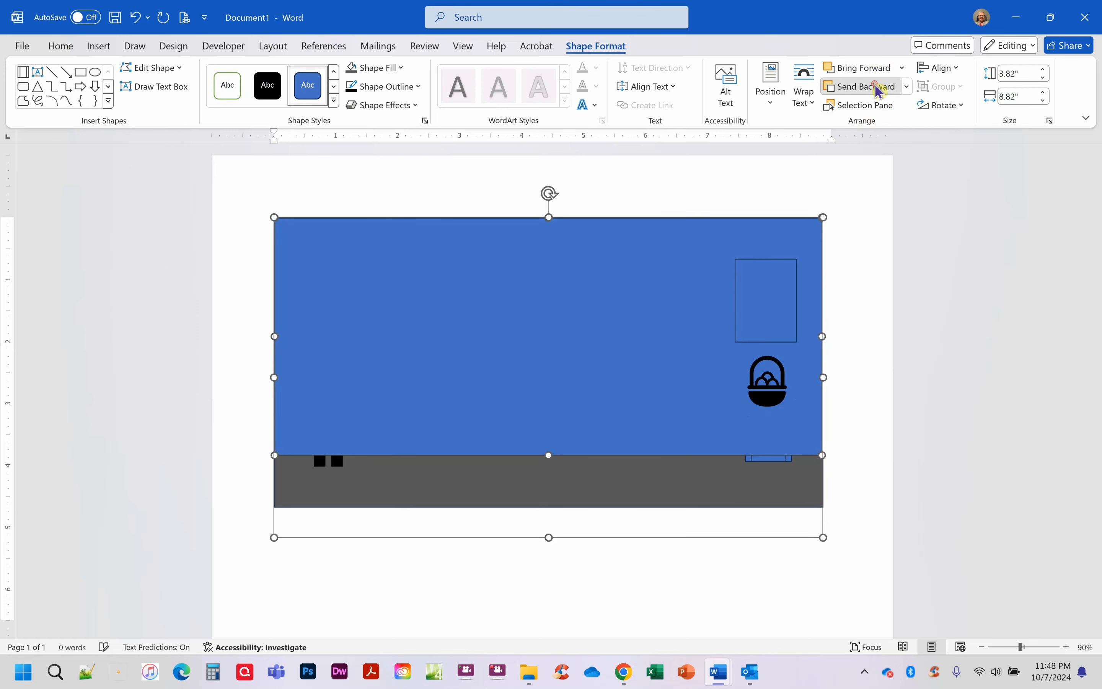
pyautogui.click(876, 86)
pyautogui.click(876, 86)
pyautogui.click(877, 86)
pyautogui.click(906, 86)
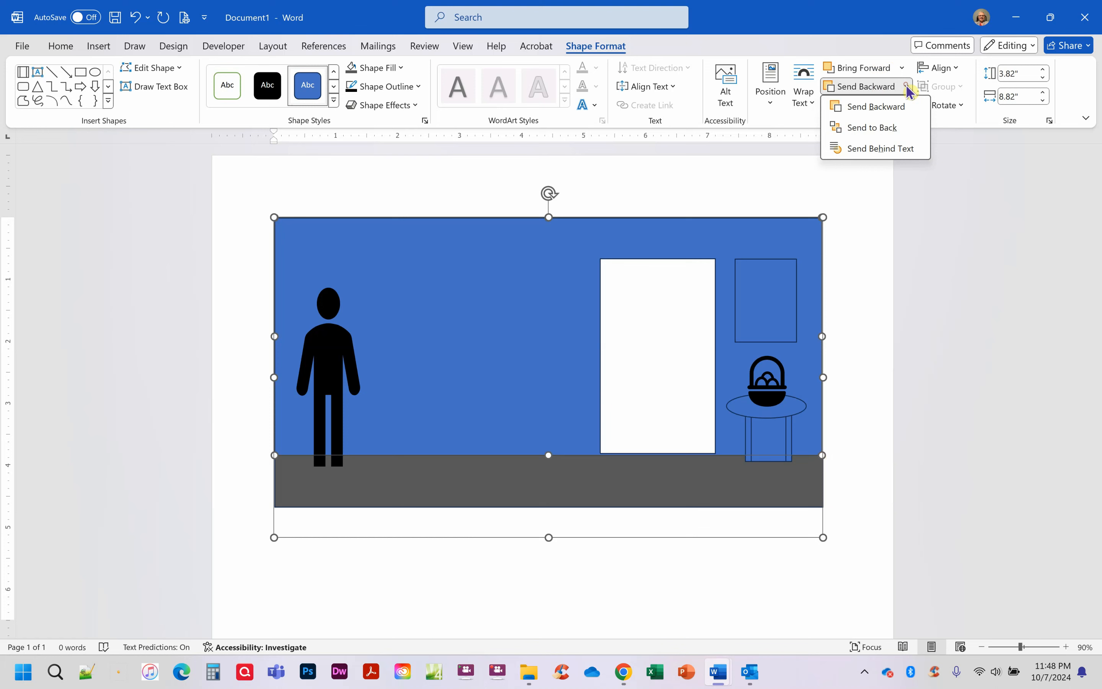
pyautogui.click(883, 125)
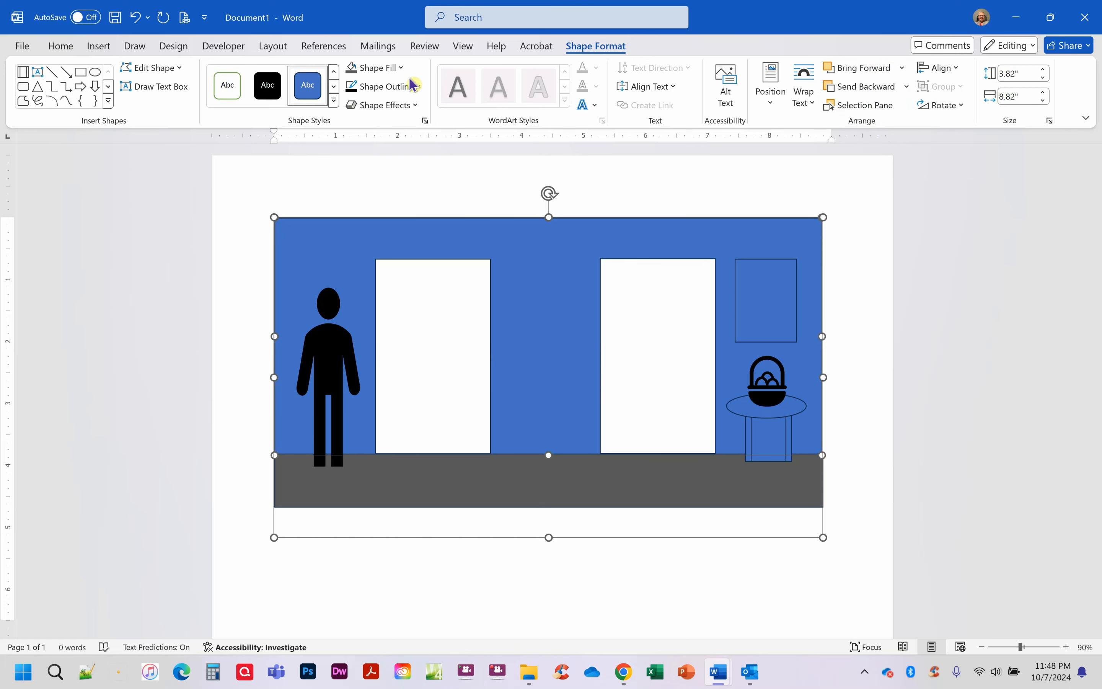
# Fill the wall rectangle light gray and extend both the drawing canvas and the wall upward.
pyautogui.click(400, 69)
pyautogui.click(350, 163)
pyautogui.moveTo(548, 217); pyautogui.dragTo(548, 134)
pyautogui.moveTo(549, 300); pyautogui.dragTo(549, 267)
pyautogui.click(564, 178)
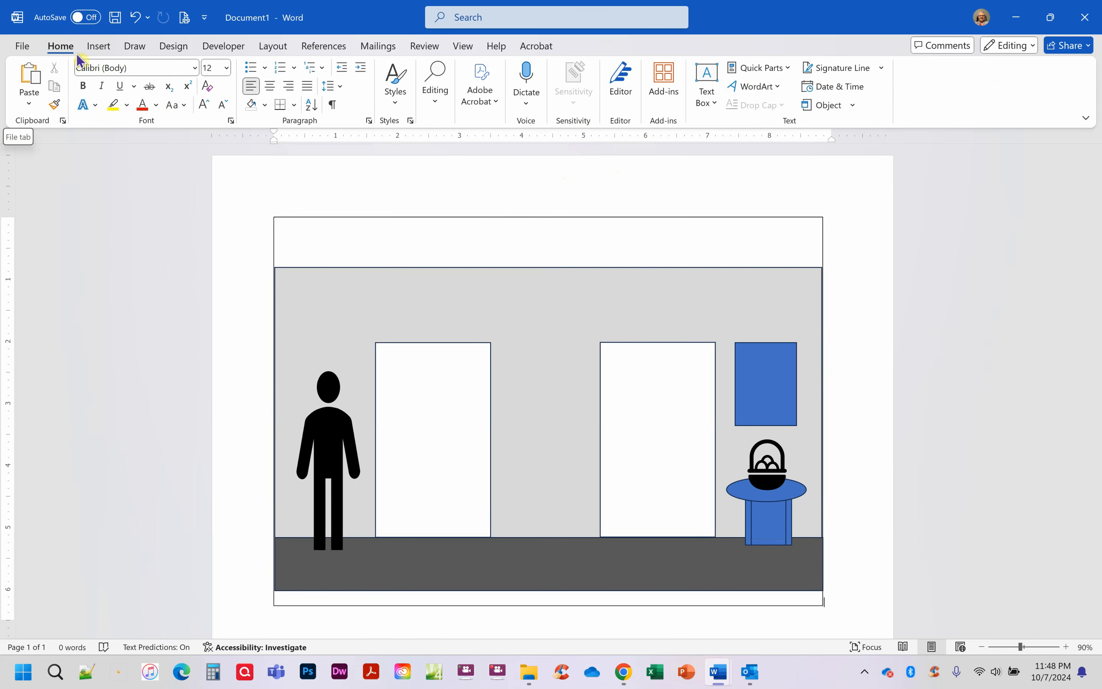
# Set the page margins to Narrow and widen the drawing canvas to the right margin.
pyautogui.click(269, 47)
pyautogui.click(32, 85)
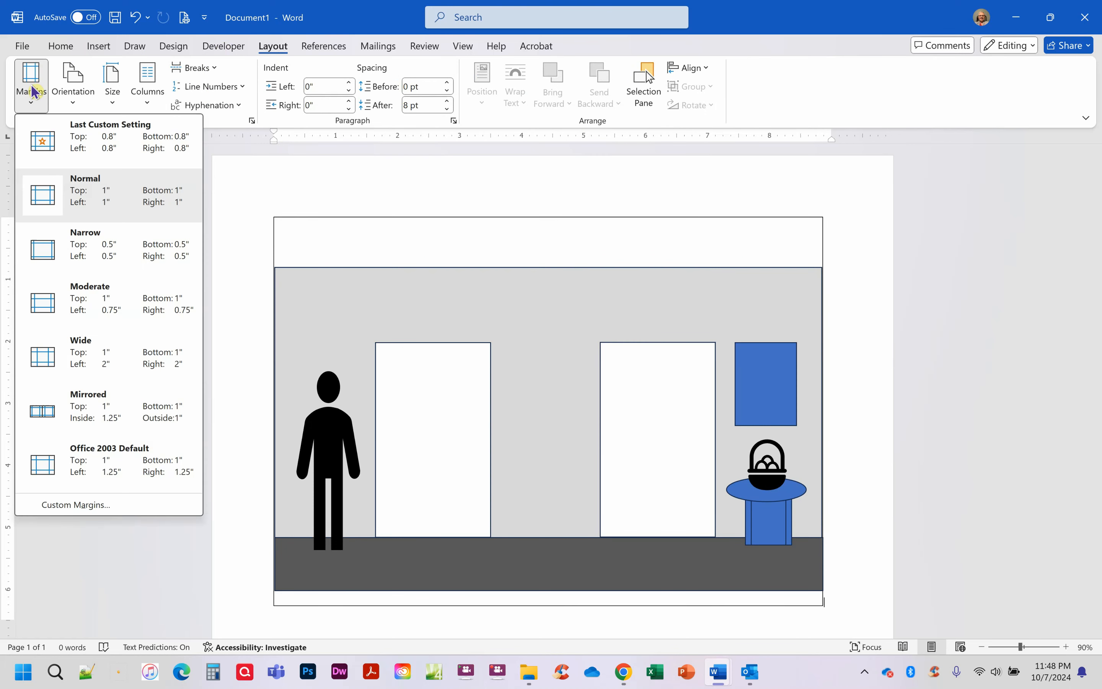
pyautogui.click(85, 258)
pyautogui.click(754, 218)
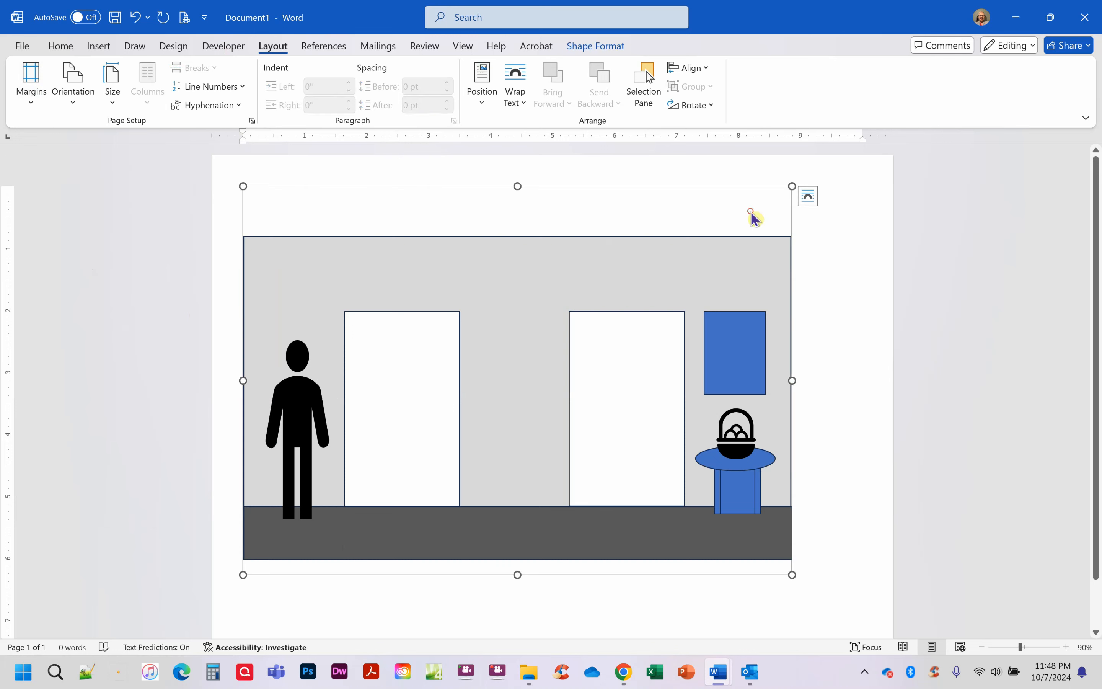
pyautogui.moveTo(792, 380); pyautogui.dragTo(859, 402)
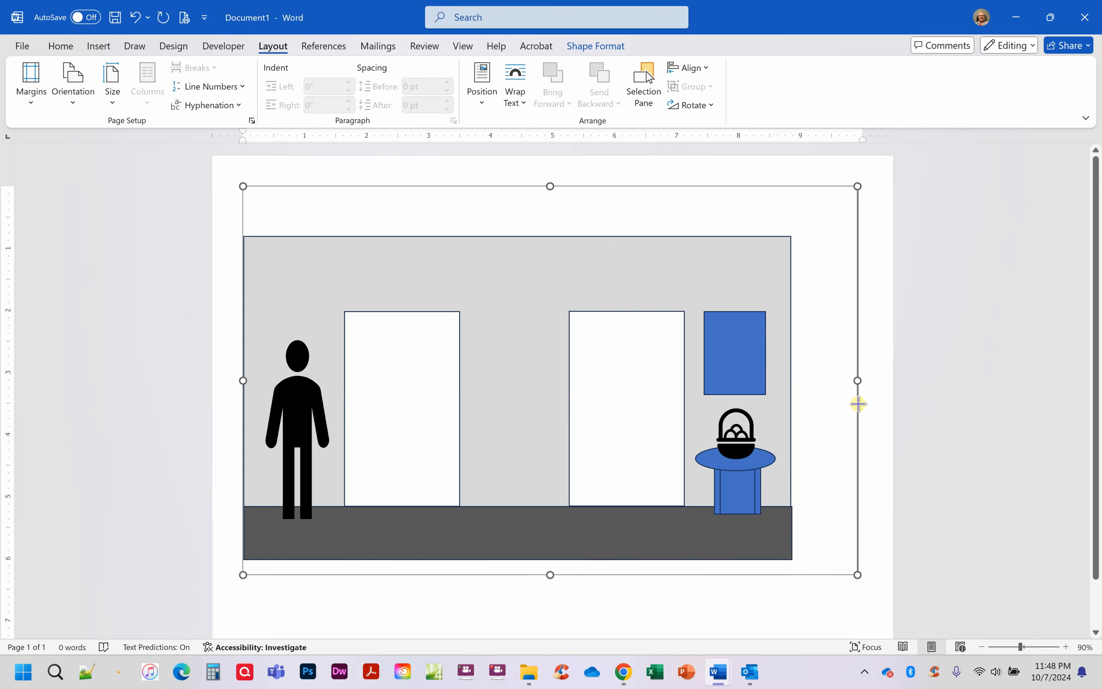
# Try fitting the drawing canvas to its contents and stretching it toward the right margin, and undo the change.
pyautogui.rightClick(858, 426)
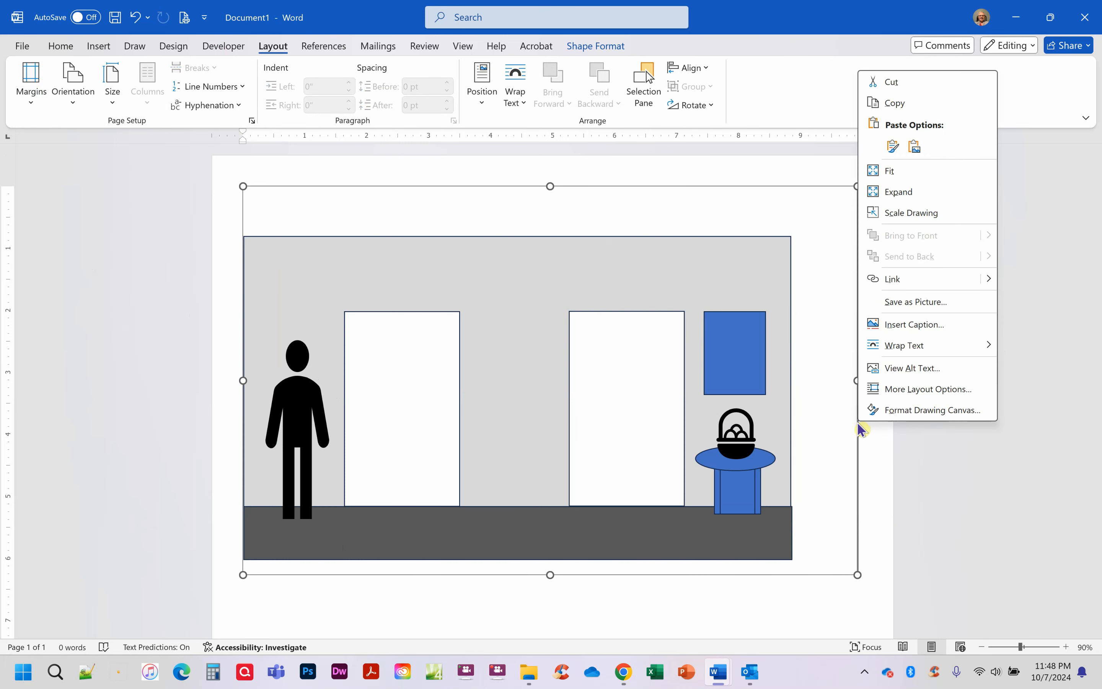
pyautogui.click(890, 171)
pyautogui.moveTo(790, 362)
pyautogui.mouseDown()
pyautogui.moveTo(817, 362)
pyautogui.moveTo(855, 387)
pyautogui.mouseUp()
pyautogui.hotkey('ctrl', 'z')
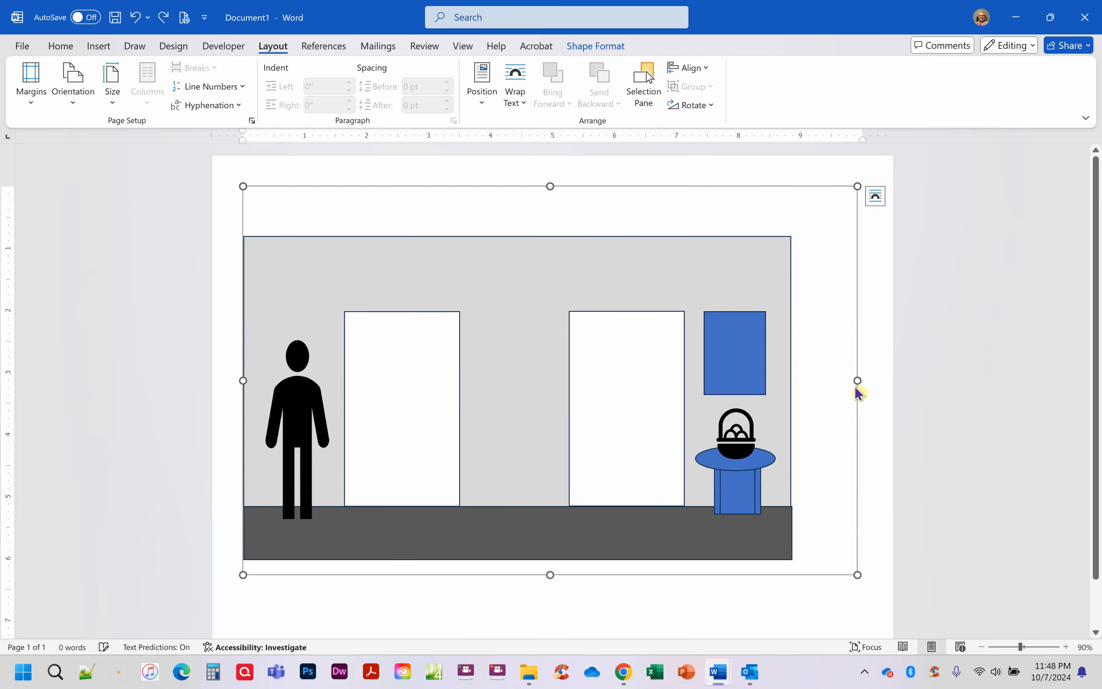
# Widen the wall and floor rectangles together to the canvas's right edge.
pyautogui.click(783, 393)
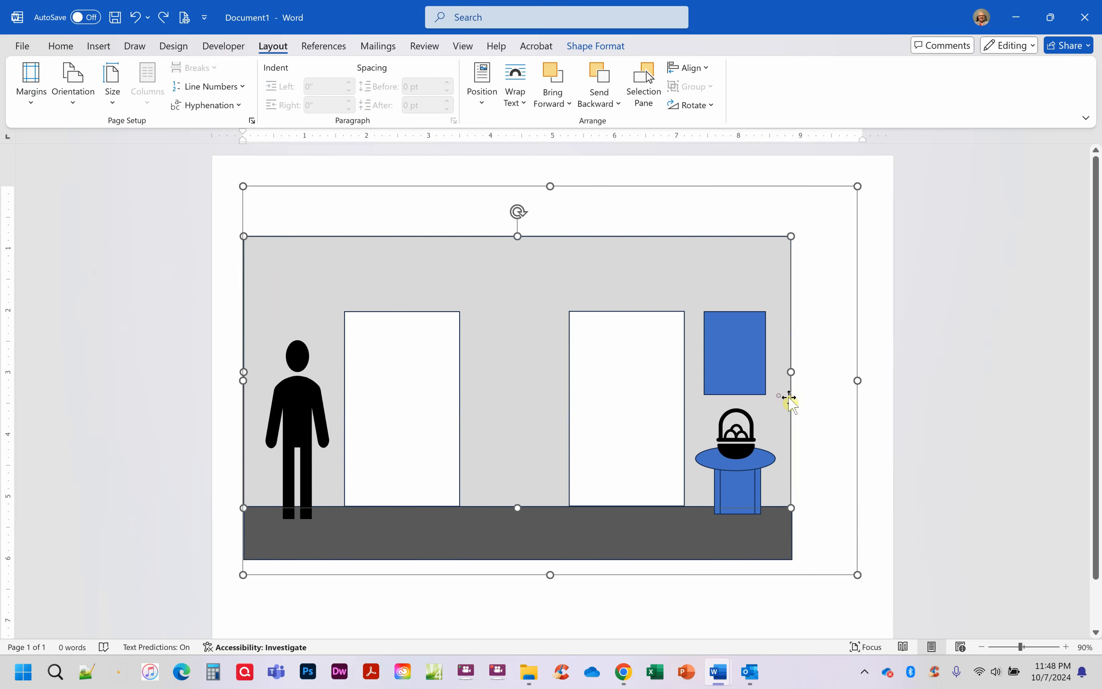
pyautogui.keyDown('shift'); pyautogui.click(768, 550); pyautogui.keyUp('shift')
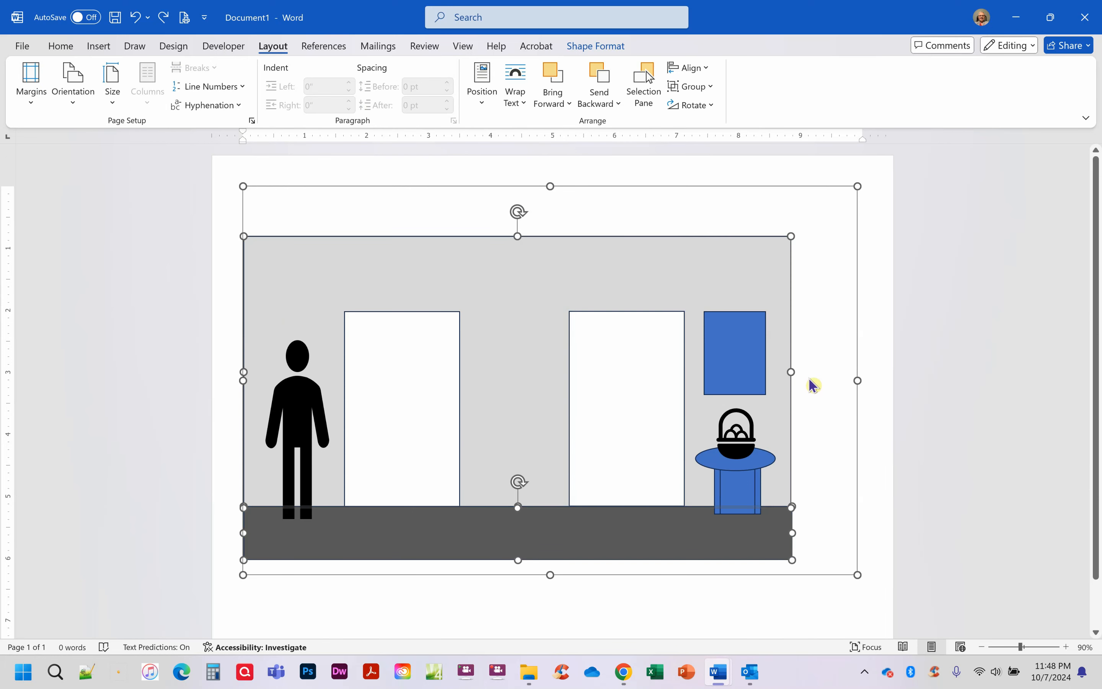
pyautogui.moveTo(792, 371); pyautogui.dragTo(856, 406)
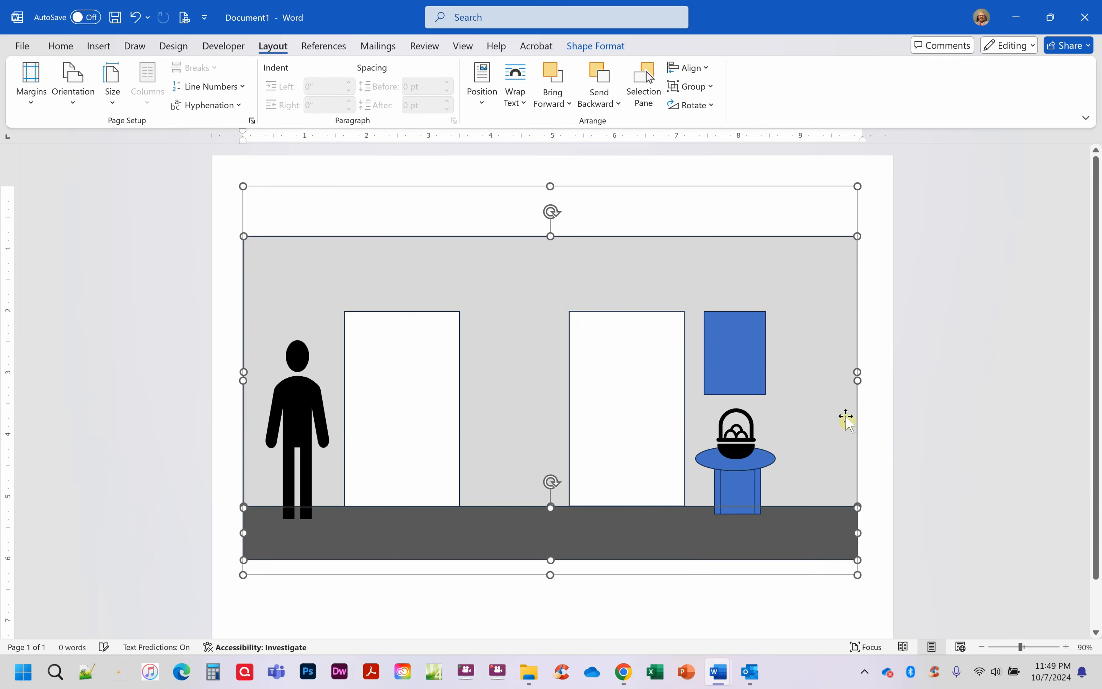
# Move the left white door rectangle and the man icon to the right along the floor.
pyautogui.click(652, 473)
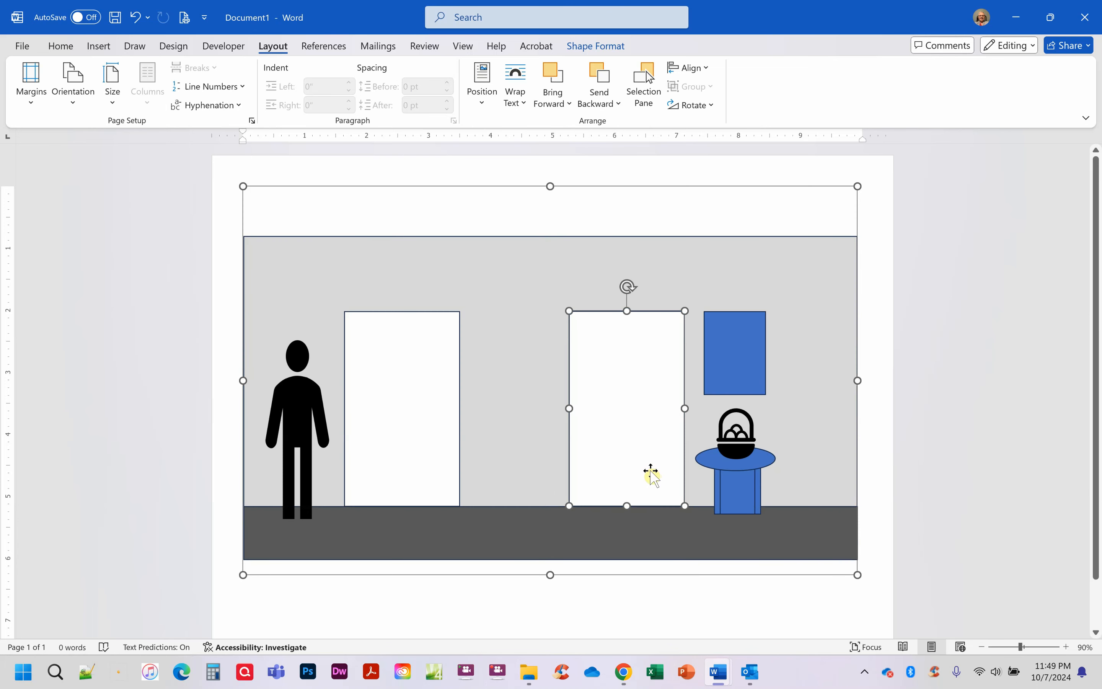
pyautogui.click(406, 440)
pyautogui.moveTo(405, 440); pyautogui.dragTo(465, 439)
pyautogui.click(305, 415)
pyautogui.moveTo(305, 416); pyautogui.dragTo(358, 416)
pyautogui.moveTo(457, 413); pyautogui.dragTo(454, 410)
# Extend the drawing canvas downward to about 6.91 inches high and fill it black.
pyautogui.click(587, 621)
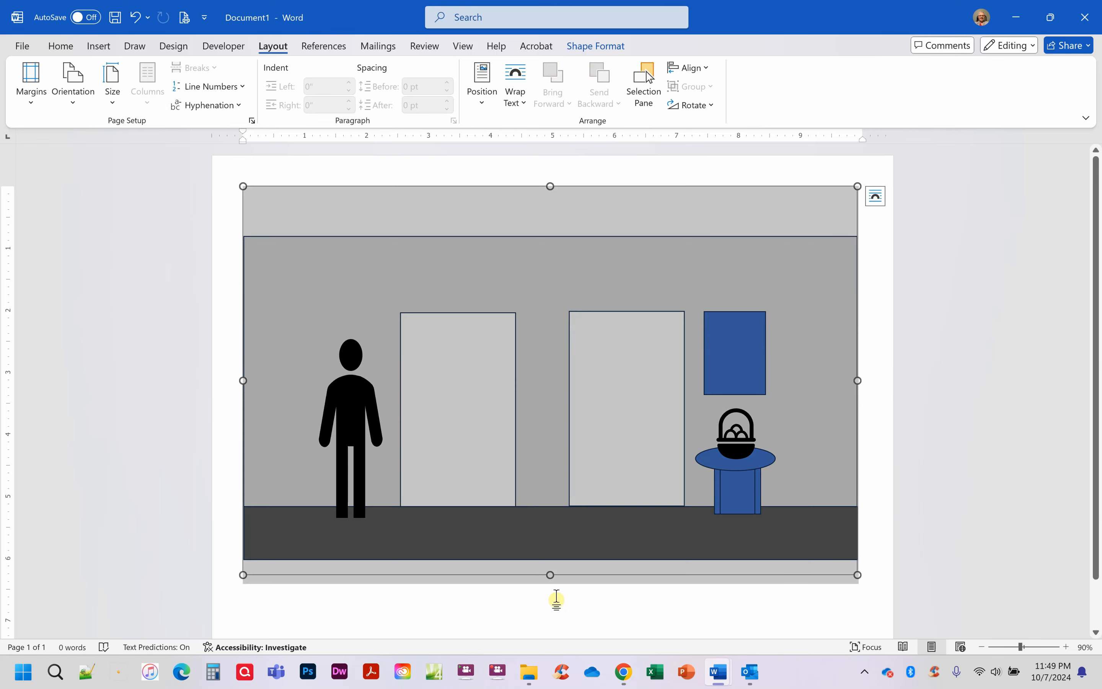
pyautogui.moveTo(550, 575); pyautogui.dragTo(555, 615)
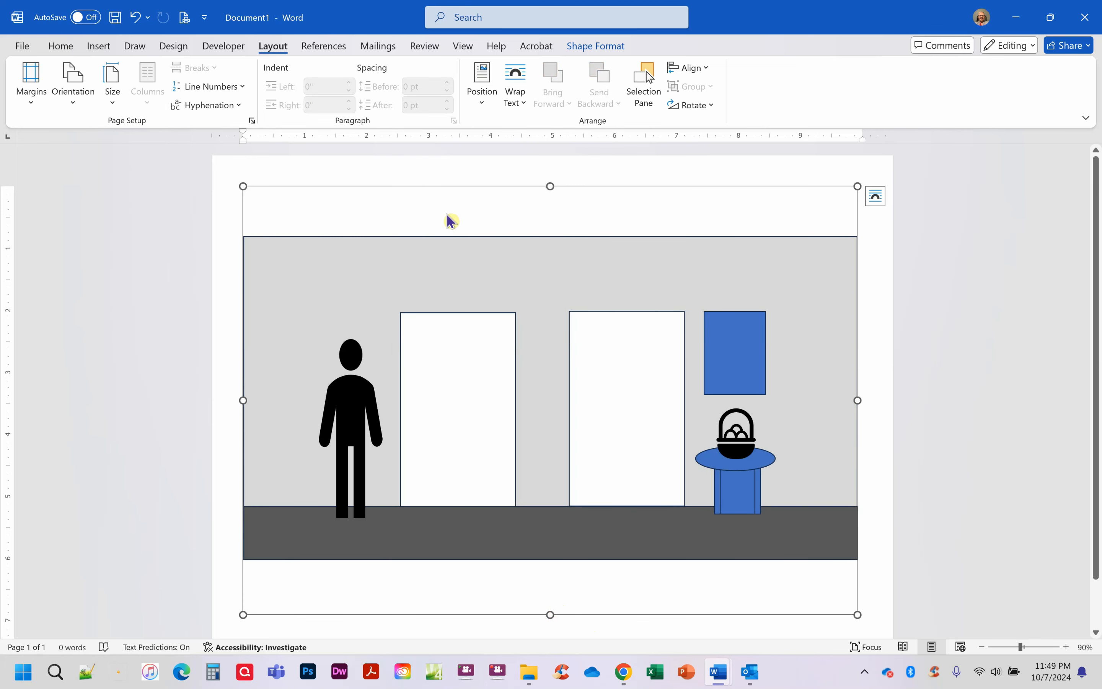
pyautogui.click(606, 47)
pyautogui.click(399, 70)
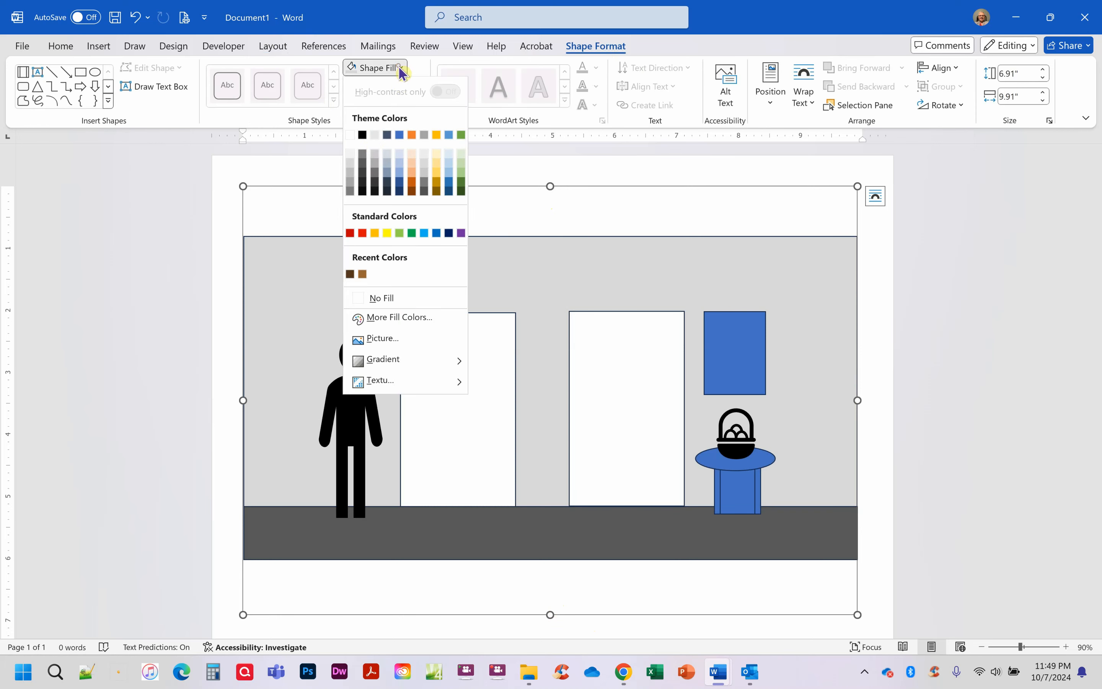
pyautogui.click(366, 138)
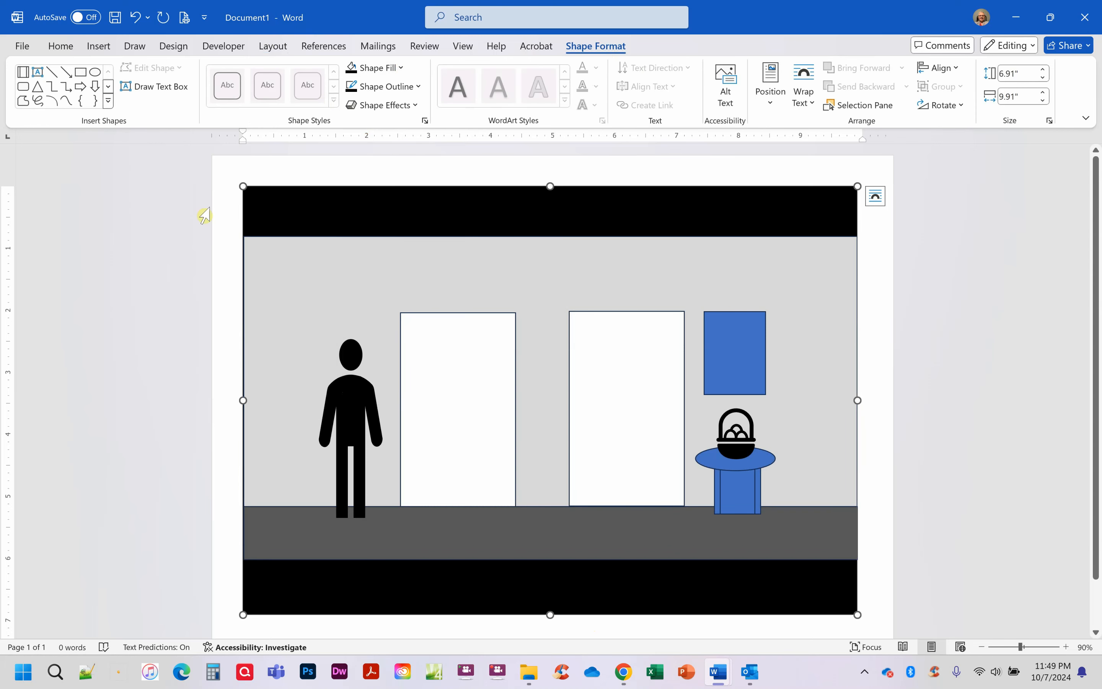
# Draw a text box about 0.34 inches high by 3.94 inches wide in the canvas's upper-left black band.
pyautogui.click(99, 45)
pyautogui.click(209, 84)
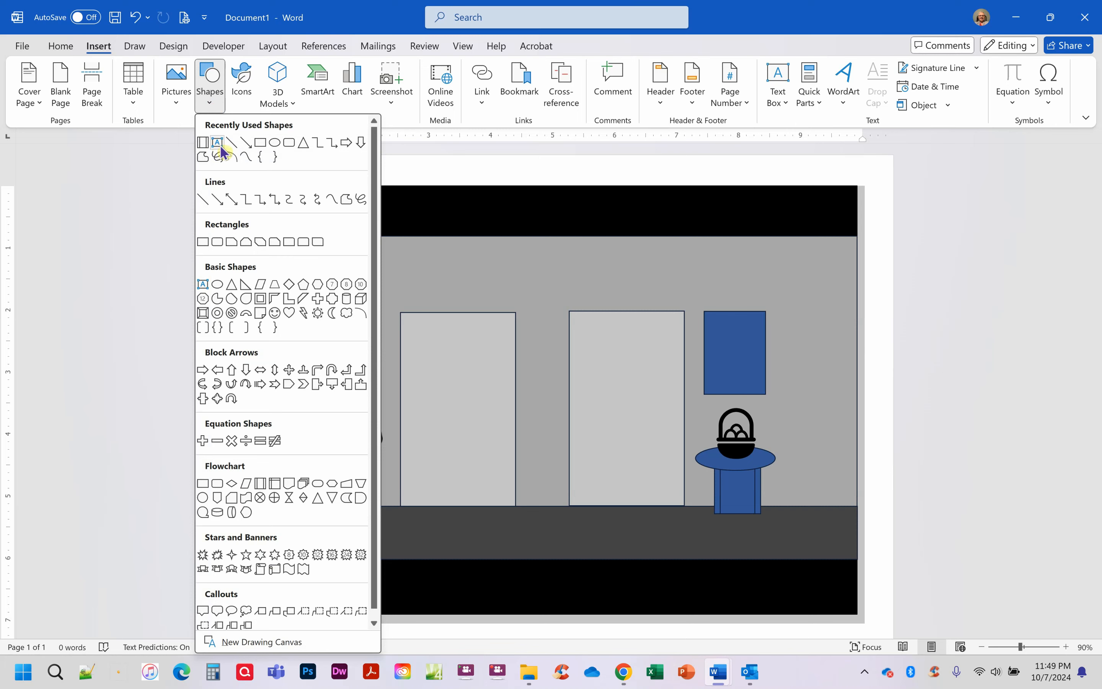
pyautogui.click(218, 144)
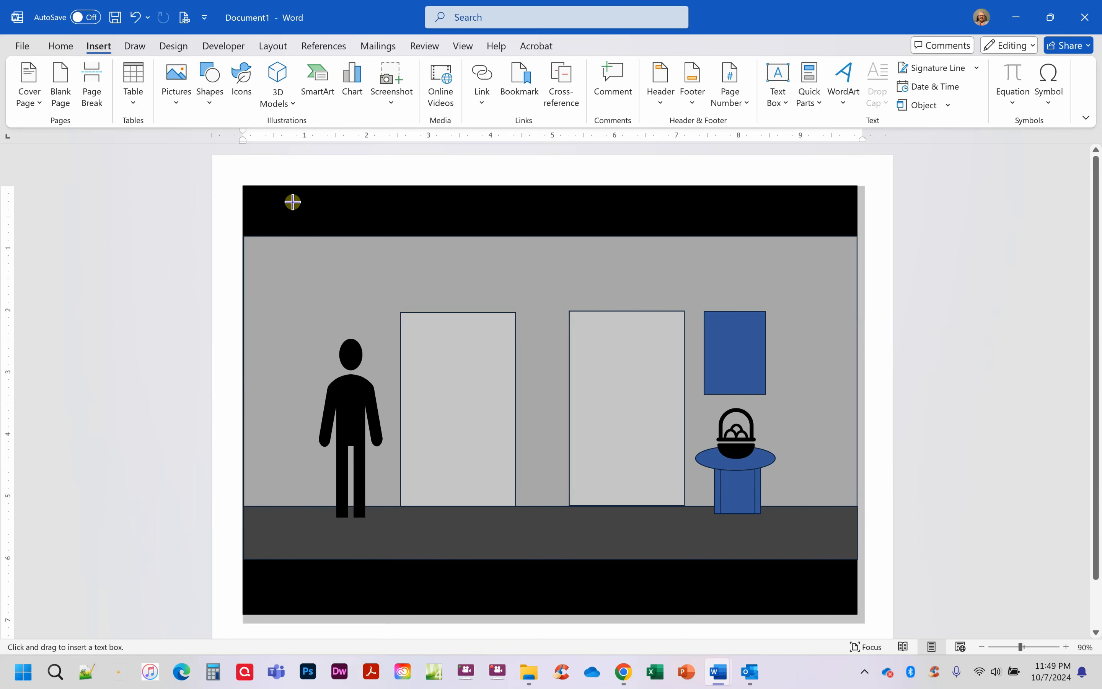
pyautogui.moveTo(334, 211); pyautogui.dragTo(498, 209)
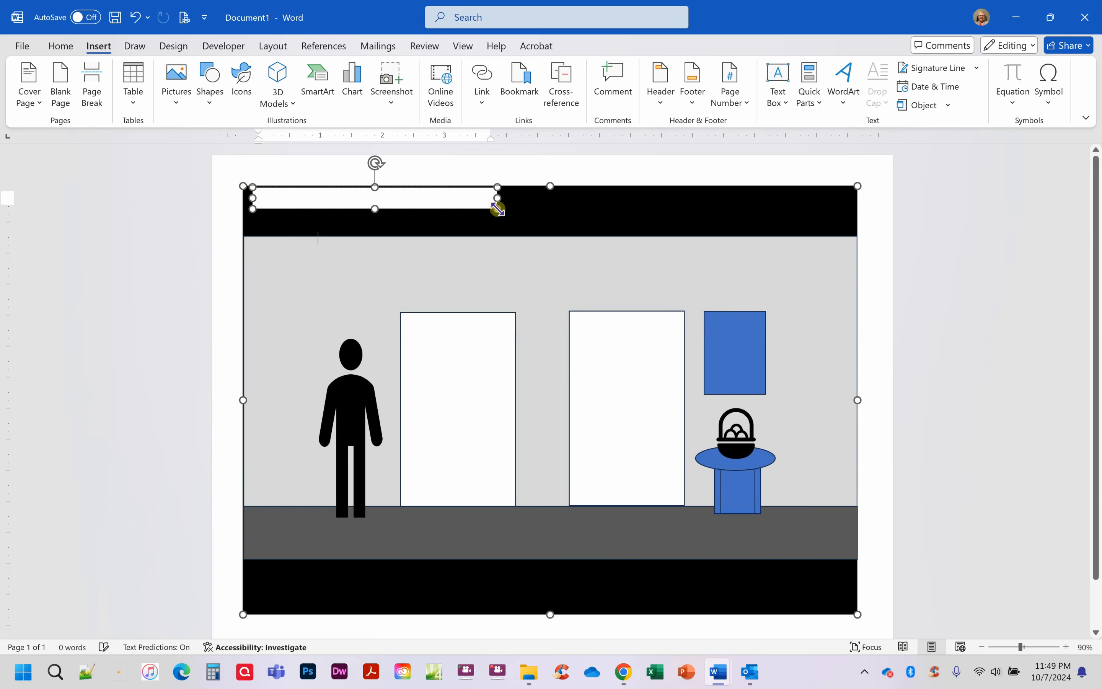
# Enter "Sample Set Design for Waiting for Mr. Moergan by" and the author's name, italicizing the play title, and widen the text box to about 4.7 inches.
pyautogui.write('Sample Set Des')
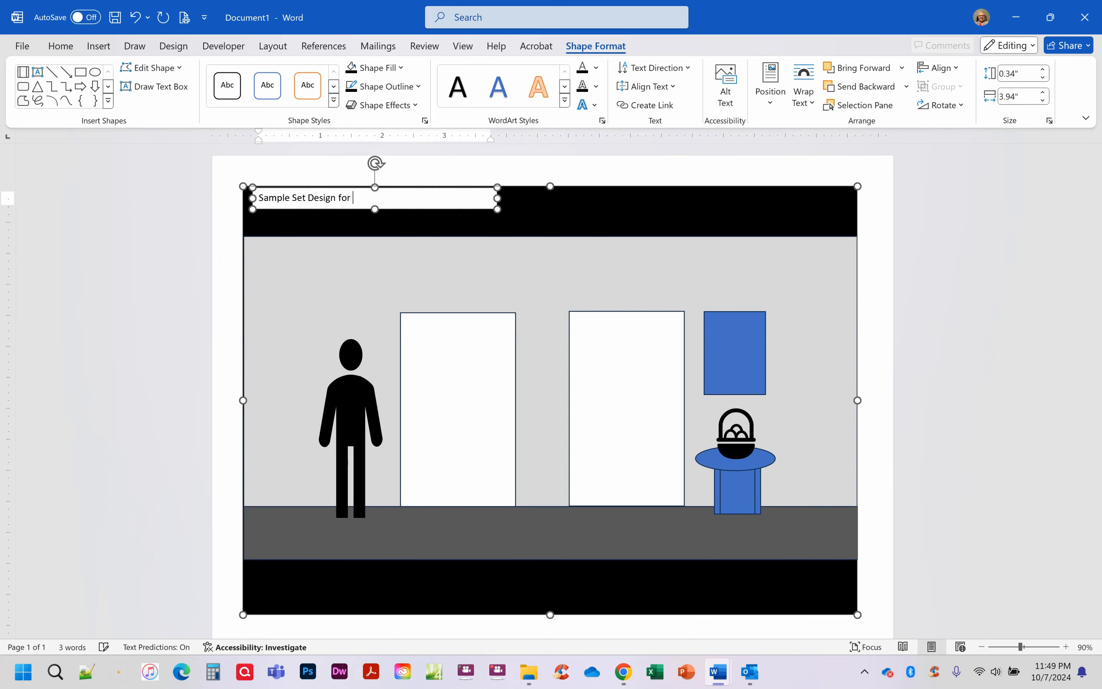
pyautogui.write('ign for')
pyautogui.hotkey('ctrl', 'i')
pyautogui.write('Waiting for Mr. Moergan by')
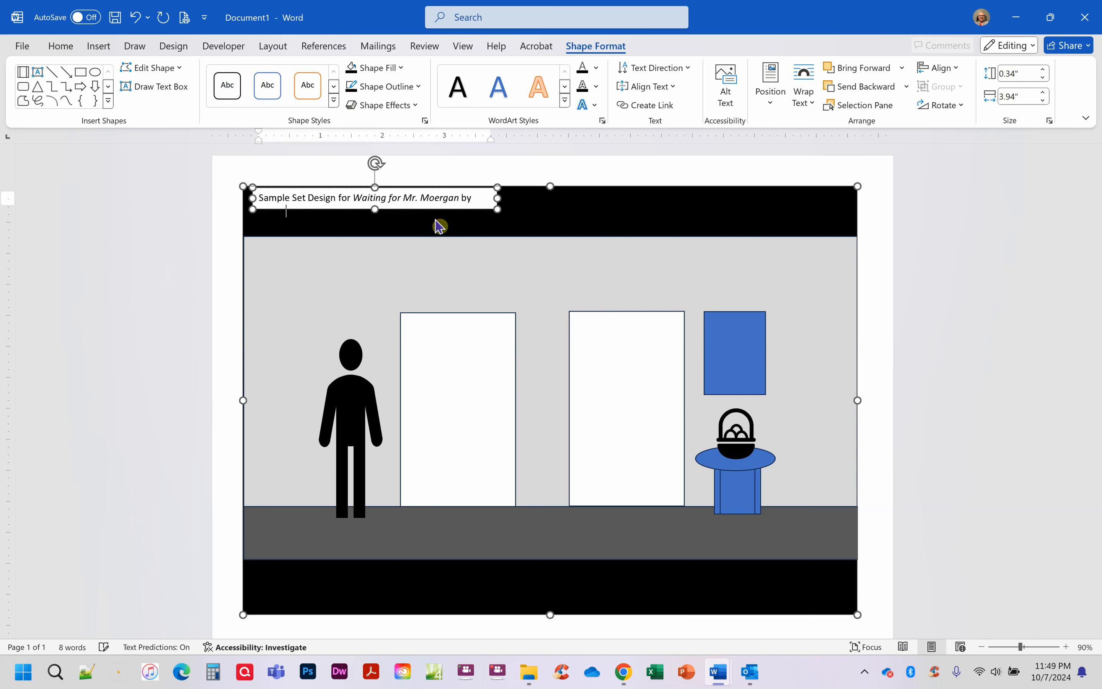
pyautogui.write('r')
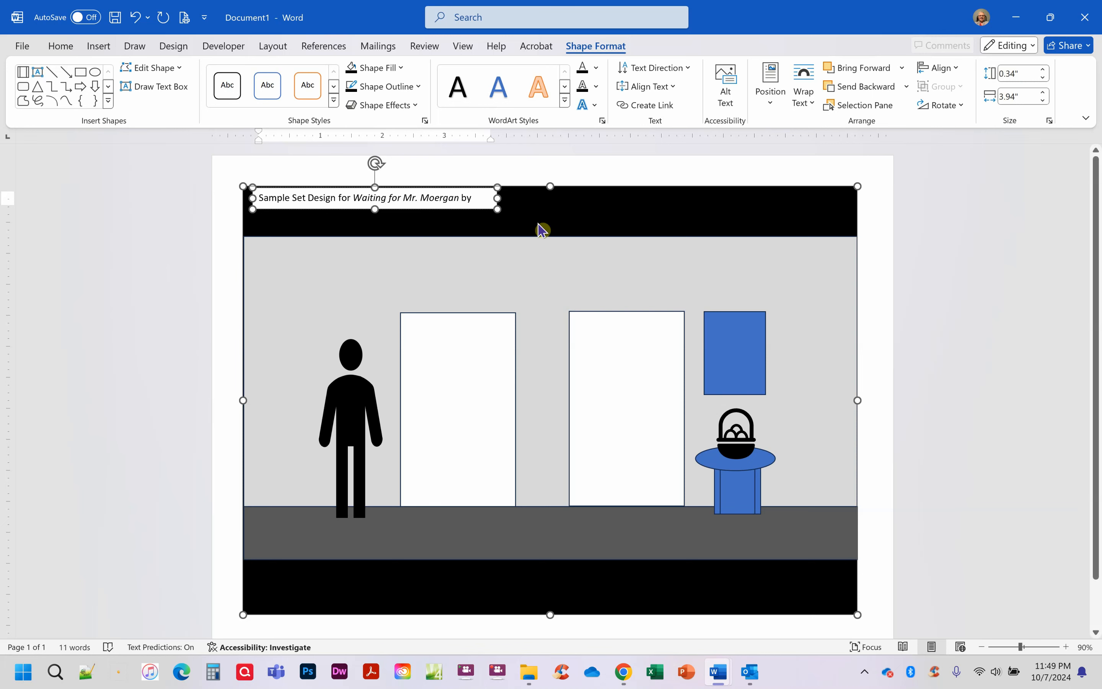
pyautogui.moveTo(501, 199); pyautogui.dragTo(544, 199)
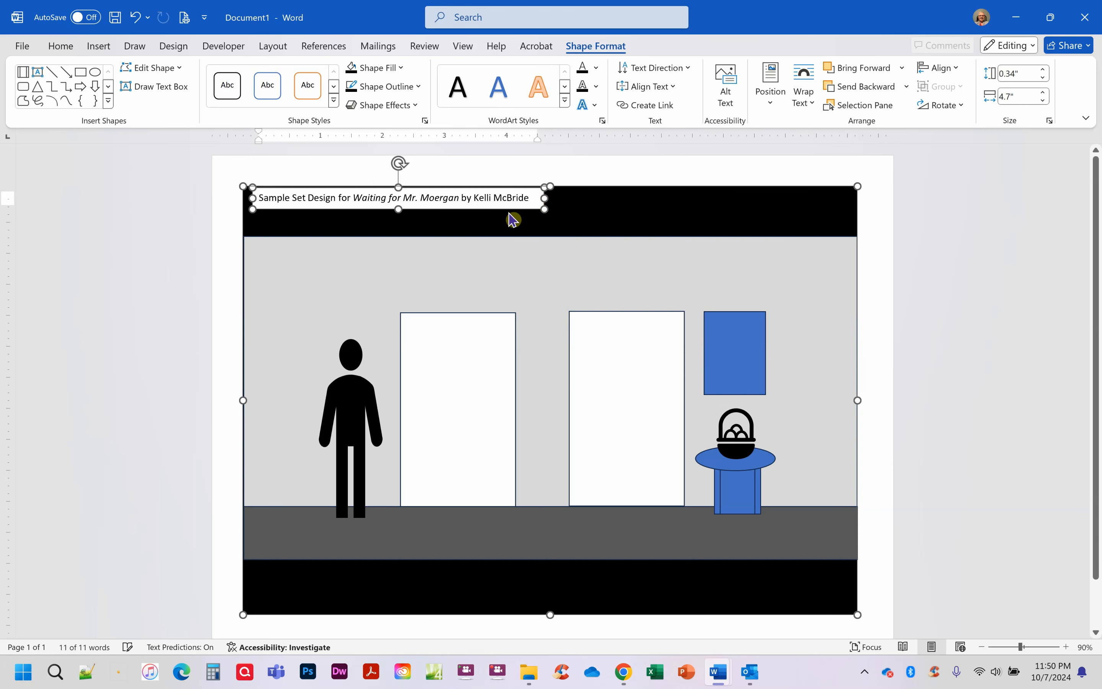
pyautogui.click(505, 225)
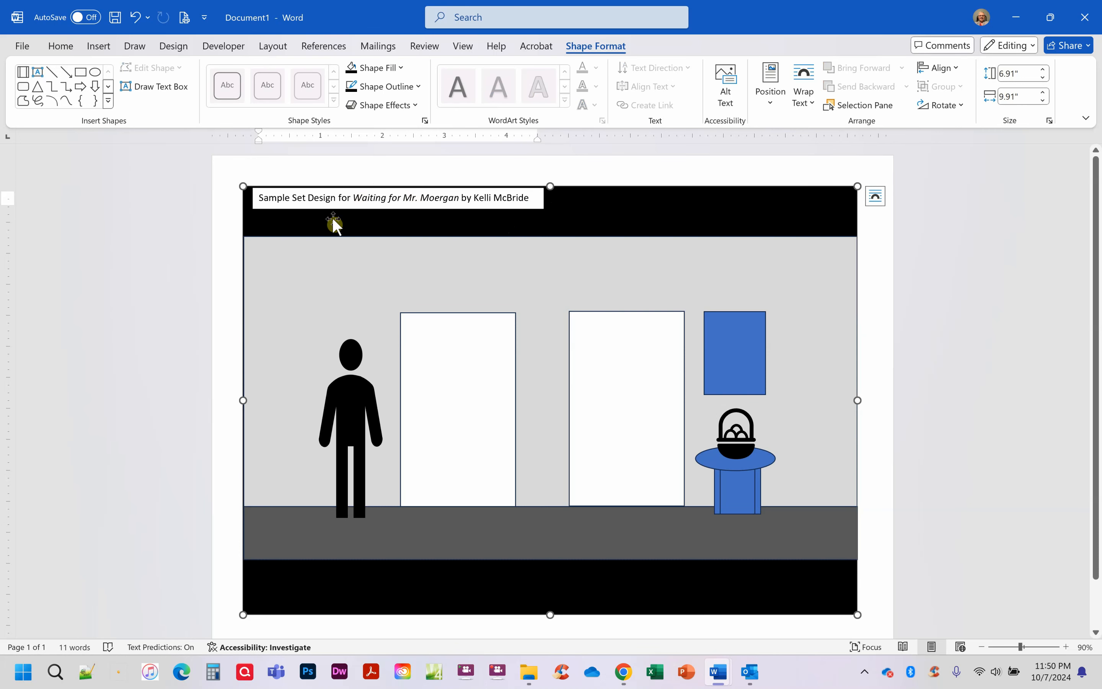
# Nudge the title caption slightly down and left, and draw a text box about 3.17 inches wide below it reading "Back of Stage".
pyautogui.moveTo(330, 207); pyautogui.dragTo(326, 213)
pyautogui.click(345, 234)
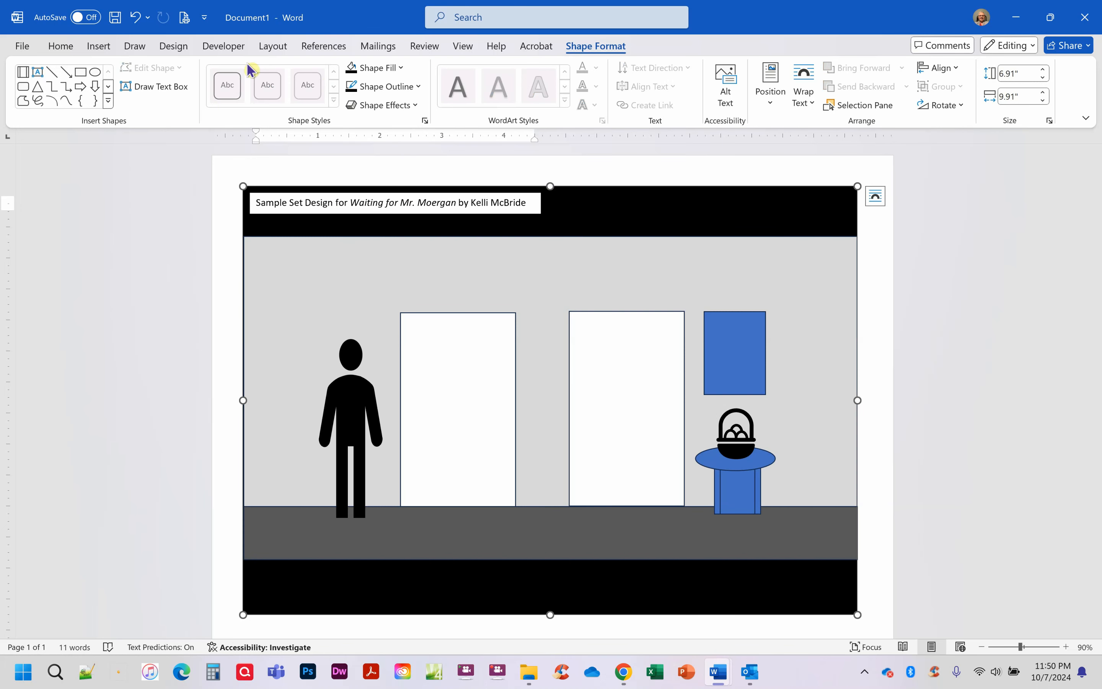
pyautogui.click(128, 89)
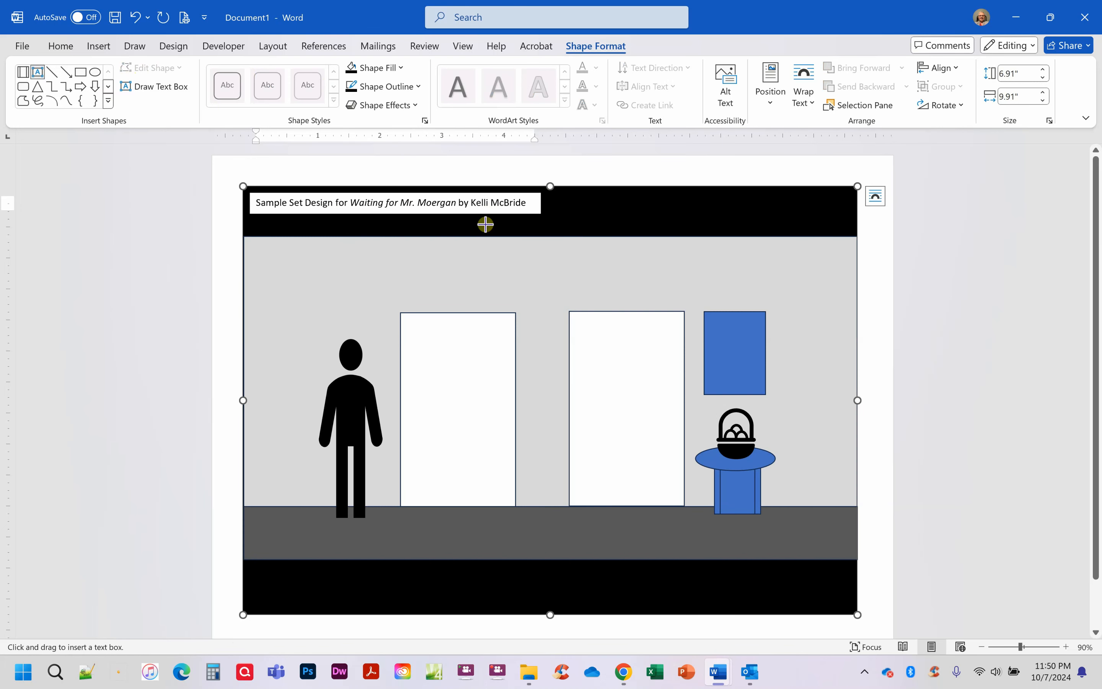
pyautogui.moveTo(449, 219); pyautogui.dragTo(646, 229)
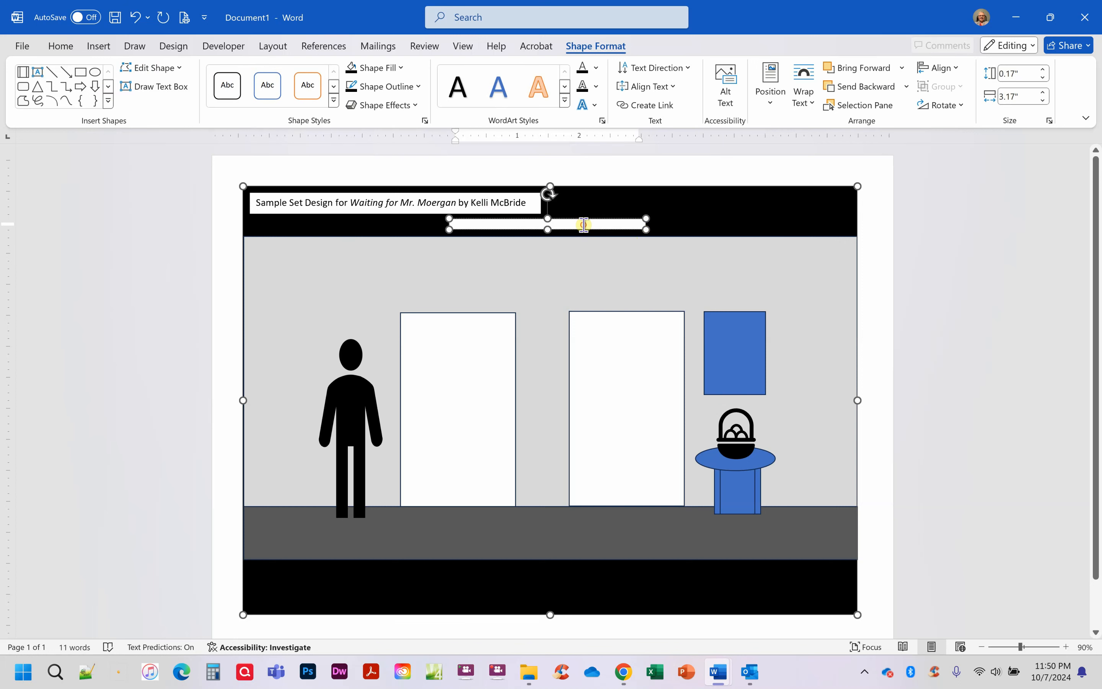
pyautogui.write('Back')
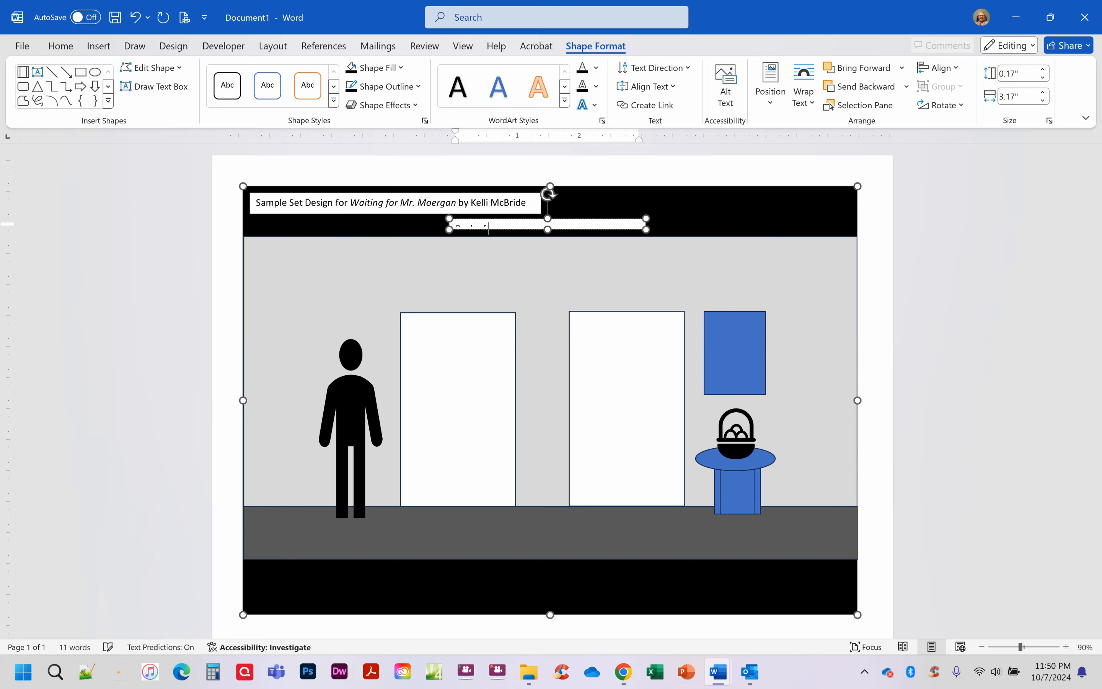
# Set the "Back of Stage" caption to 10 pt, centre its text, and make its box slightly taller and much narrower.
pyautogui.tripleClick(573, 223)
pyautogui.click(70, 50)
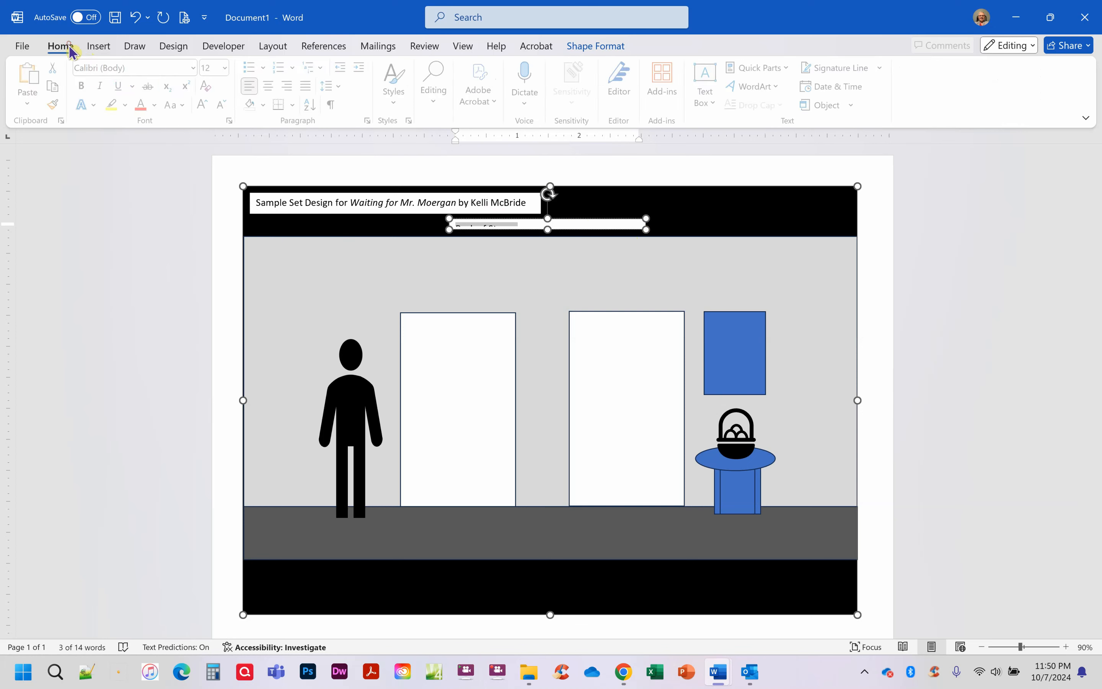
pyautogui.click(226, 67)
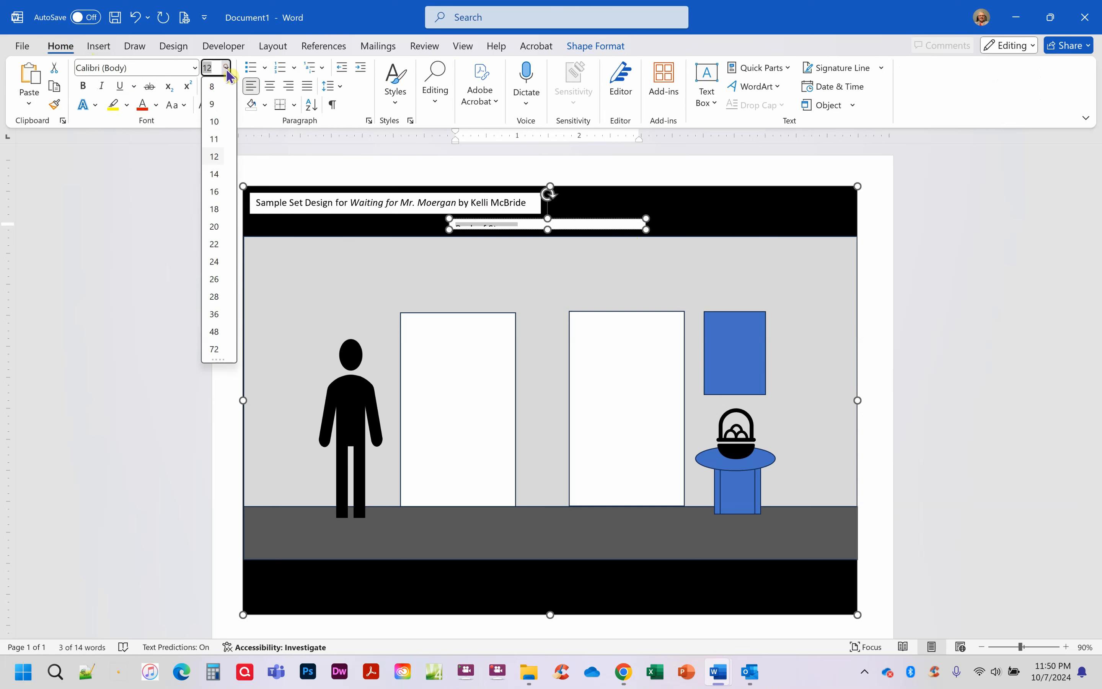
pyautogui.click(217, 122)
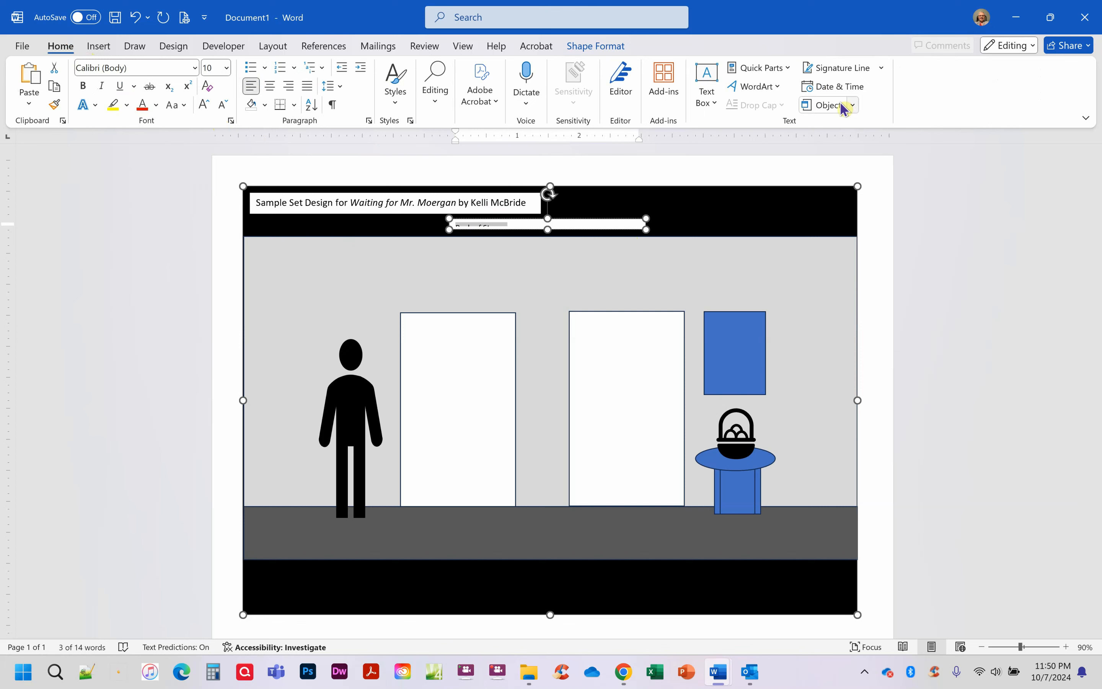
pyautogui.moveTo(545, 227); pyautogui.dragTo(548, 234)
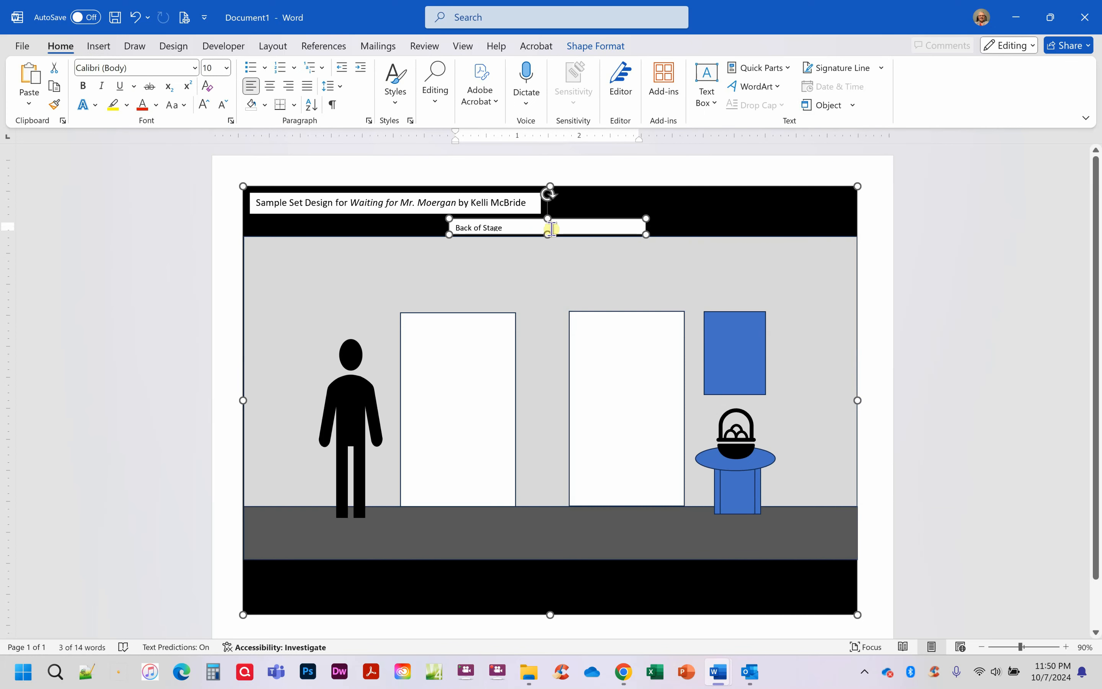
pyautogui.click(270, 86)
pyautogui.moveTo(646, 227); pyautogui.dragTo(597, 224)
# Extend the drawing canvas at its top edge to deepen the upper black band, and move the title caption up within it.
pyautogui.scroll(-1, 647, 359)
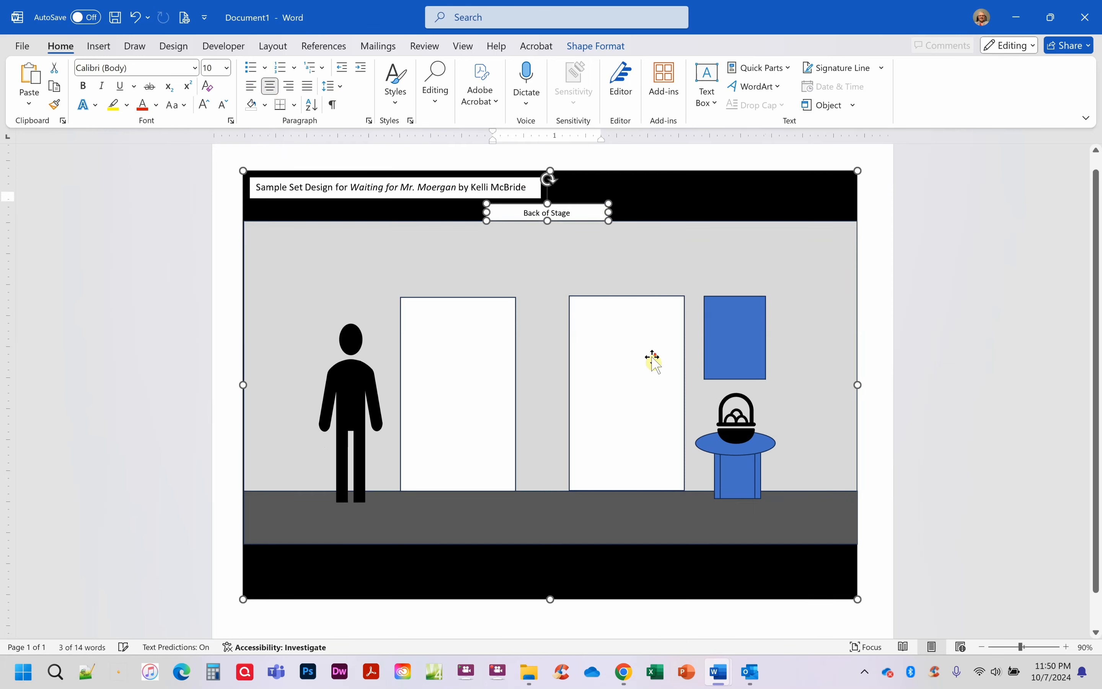
pyautogui.scroll(1, 683, 219)
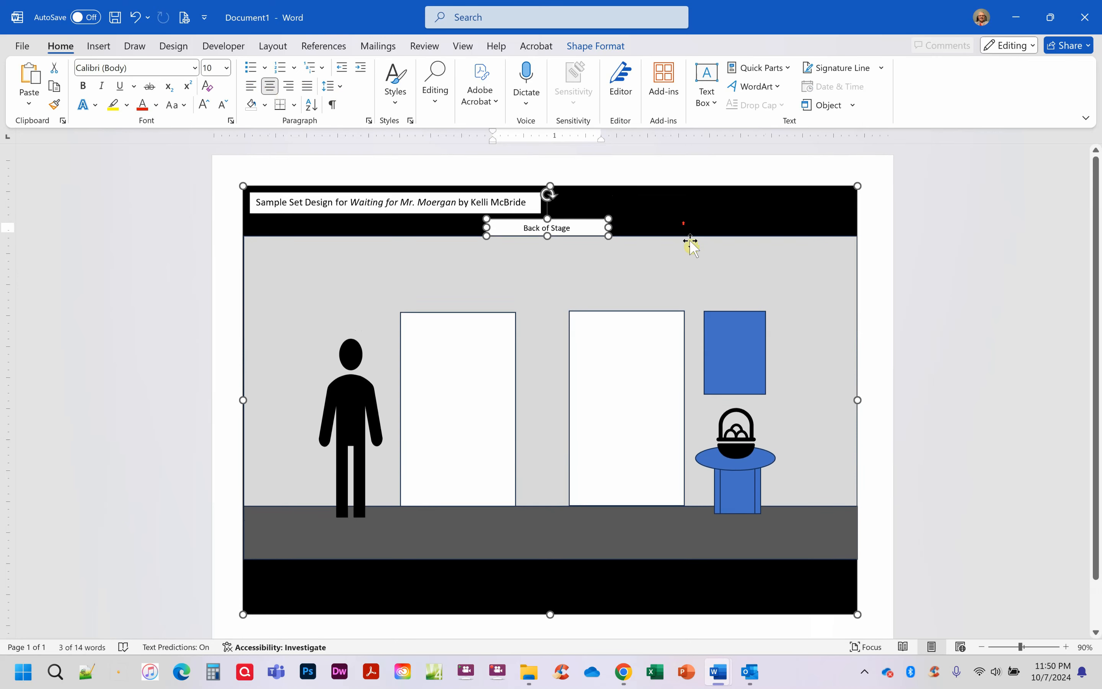
pyautogui.click(627, 209)
pyautogui.scroll(1, 549, 182)
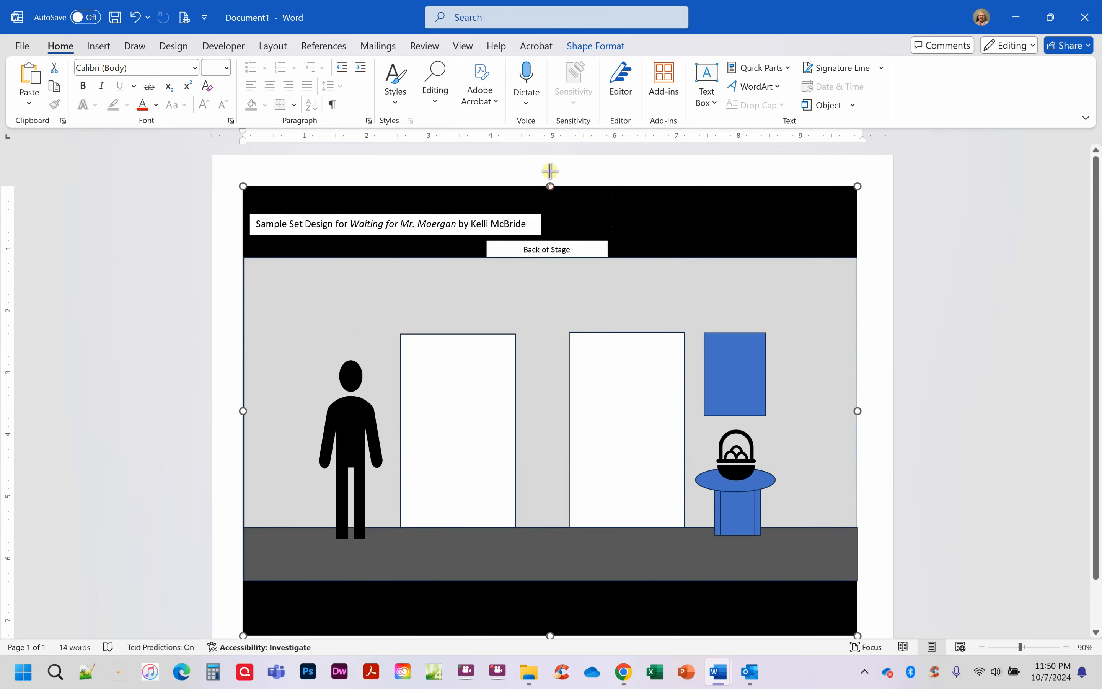
pyautogui.click(465, 221)
pyautogui.moveTo(462, 239); pyautogui.dragTo(457, 214)
# Raise and heighten the "Back of Stage" caption box, and trim the drawing canvas slightly at its bottom edge.
pyautogui.click(577, 253)
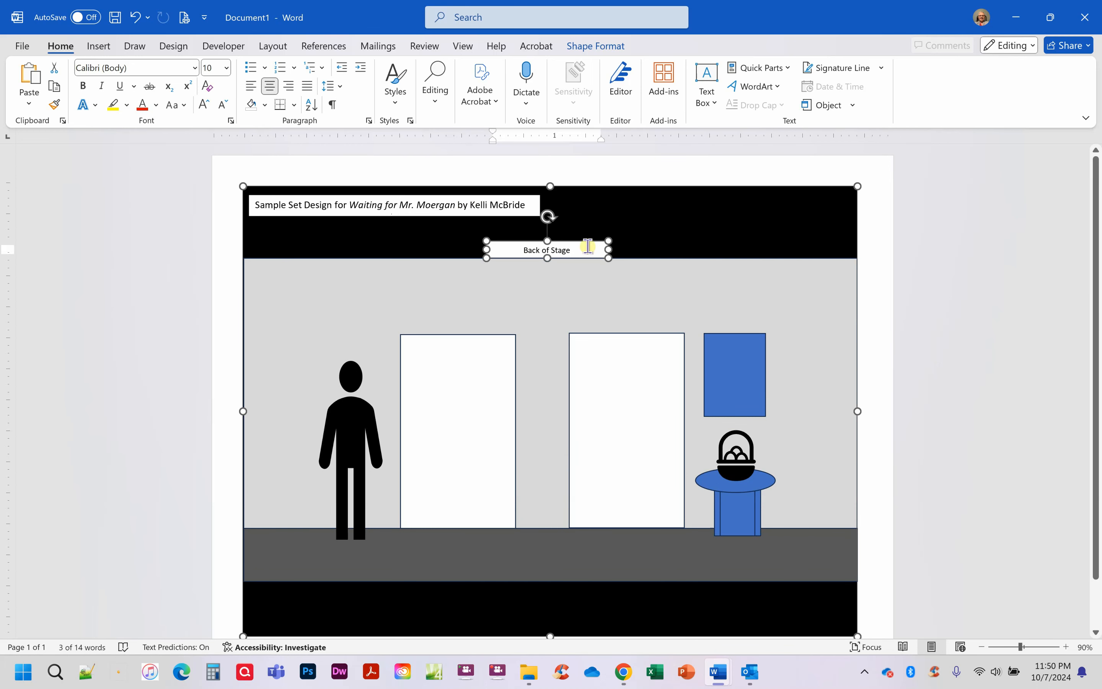
pyautogui.moveTo(587, 245); pyautogui.dragTo(560, 227)
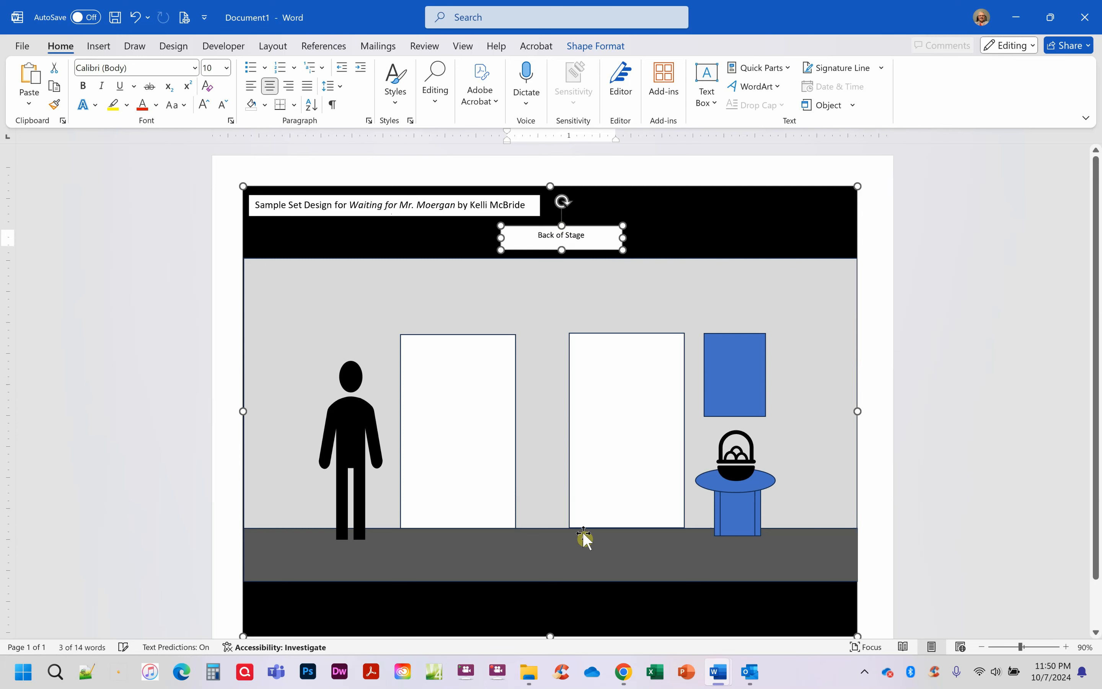
pyautogui.scroll(-2, 583, 551)
pyautogui.moveTo(549, 579)
pyautogui.mouseDown()
pyautogui.moveTo(561, 620)
pyautogui.moveTo(554, 546)
pyautogui.moveTo(554, 567)
pyautogui.mouseUp()
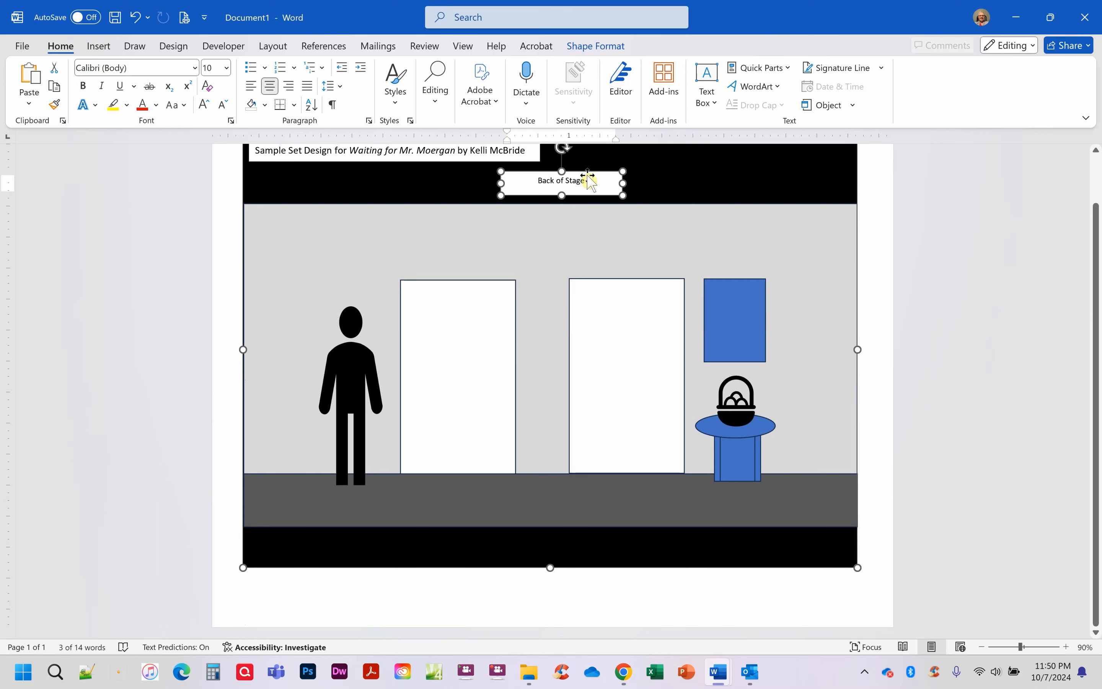
# Set the "Back of Stage" caption to 12 pt, reduce its box to about 0.28 inches high, and position it near the upper band's centre.
pyautogui.moveTo(587, 180); pyautogui.dragTo(558, 185)
pyautogui.tripleClick(568, 185)
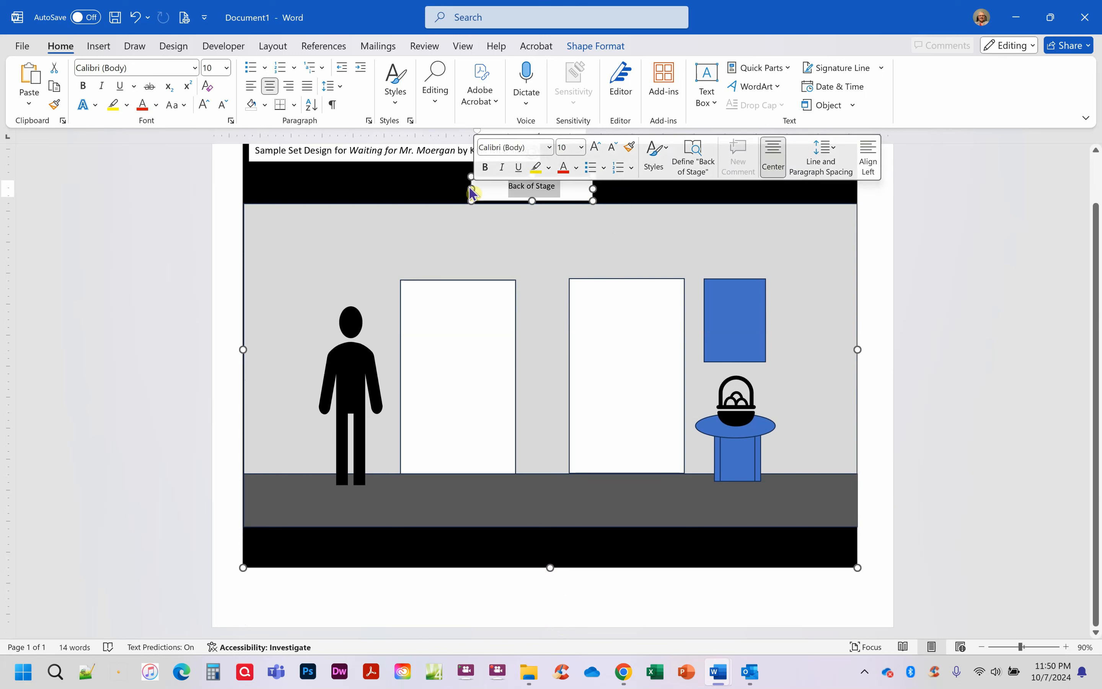
pyautogui.click(227, 68)
pyautogui.click(222, 163)
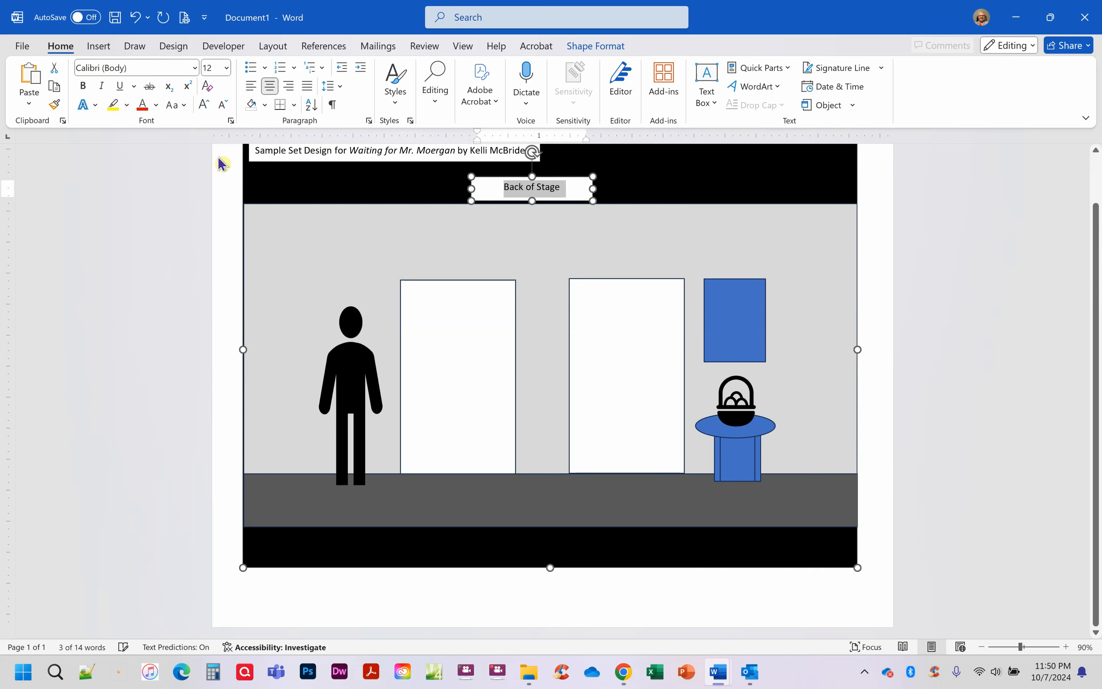
pyautogui.click(579, 199)
pyautogui.moveTo(582, 198); pyautogui.dragTo(541, 192)
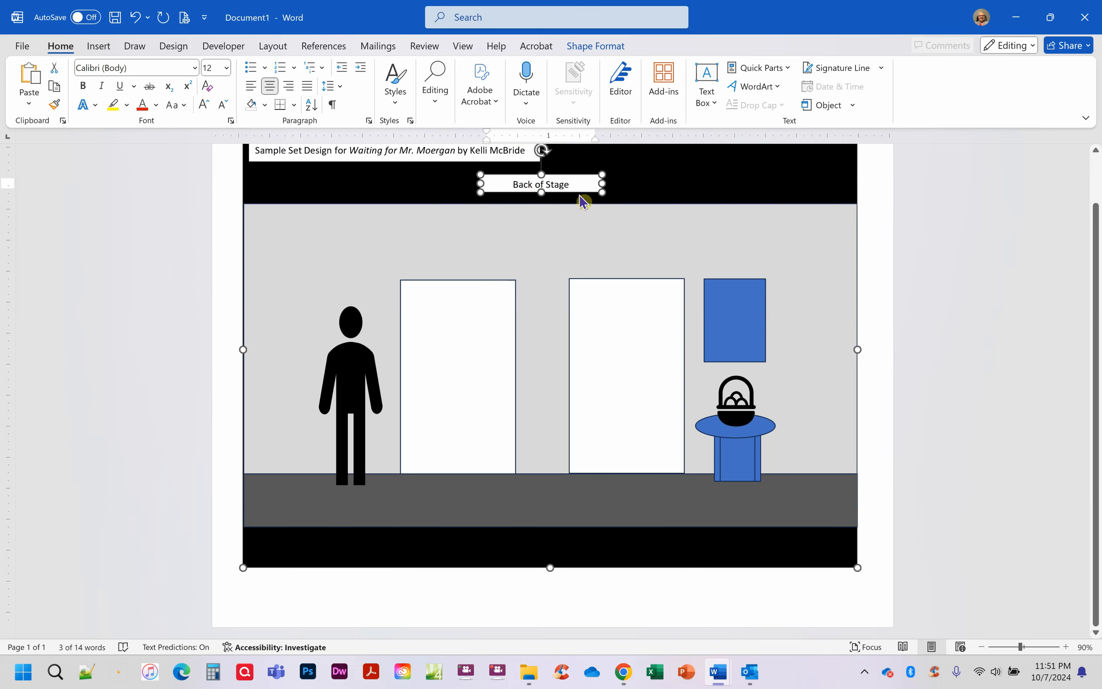
# Paste a copy of the "Back of Stage" caption into the middle of the lower black band and change its text to "Front of Stage/Audience".
pyautogui.hotkey('ctrl', 'v')
pyautogui.moveTo(359, 160); pyautogui.dragTo(589, 559)
pyautogui.click(583, 555)
pyautogui.tripleClick(577, 555)
pyautogui.write('F')
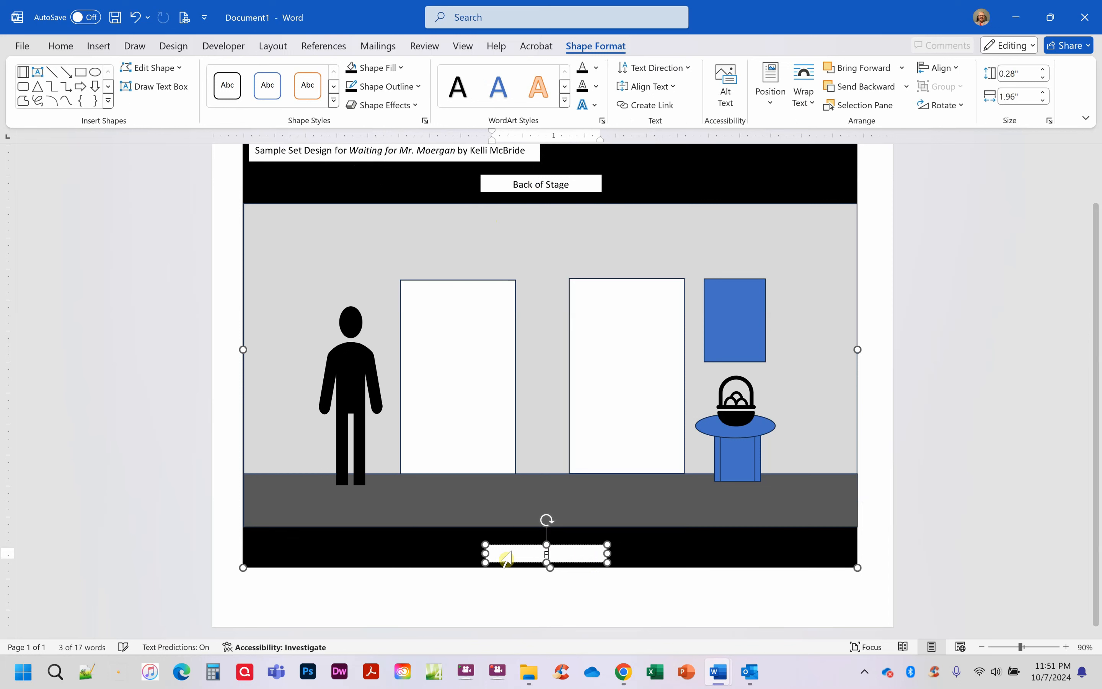
pyautogui.write('ront of ')
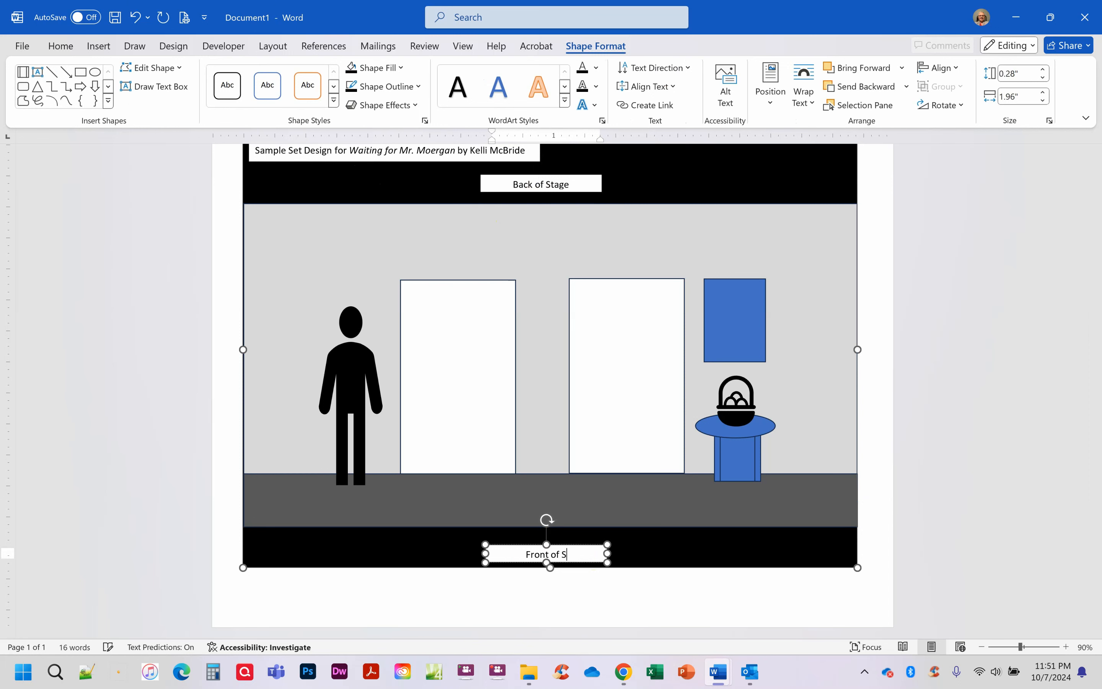
pyautogui.write('Stage/Audieme')
pyautogui.press('BackSpace')
pyautogui.press('BackSpace')
pyautogui.write('nce')
# Paste another caption copy onto the dark gray floor, change its text to "Hallway with exits at each end", and widen it to about 2.63 inches.
pyautogui.click(640, 522)
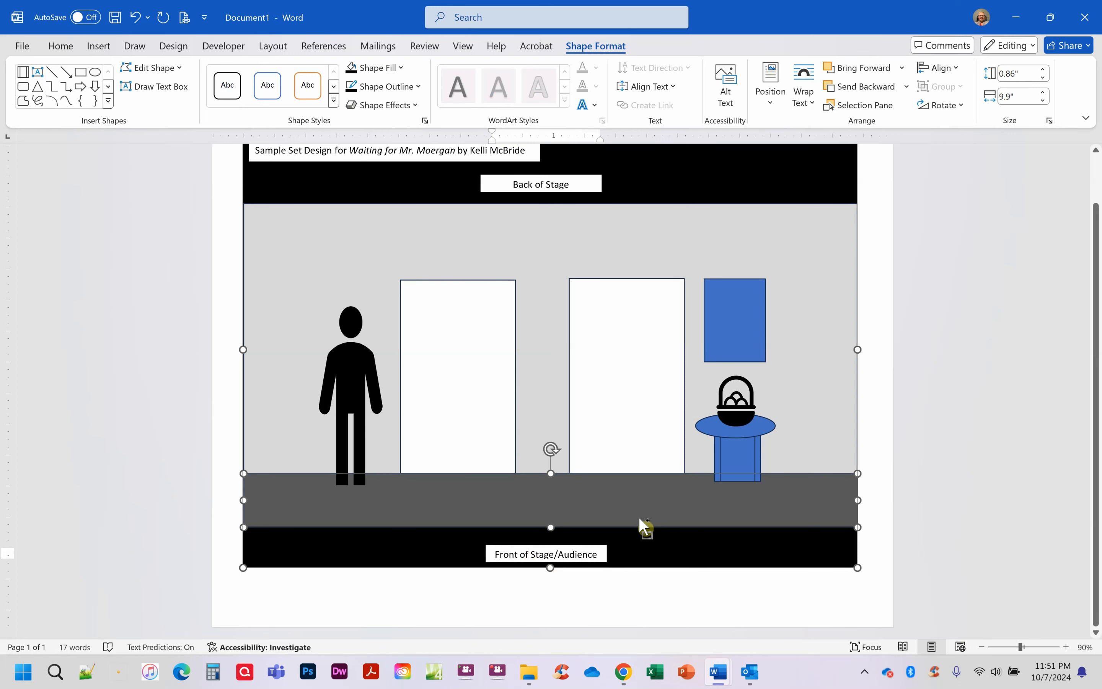
pyautogui.hotkey('ctrl', 'v')
pyautogui.moveTo(345, 165); pyautogui.dragTo(572, 509)
pyautogui.tripleClick(576, 504)
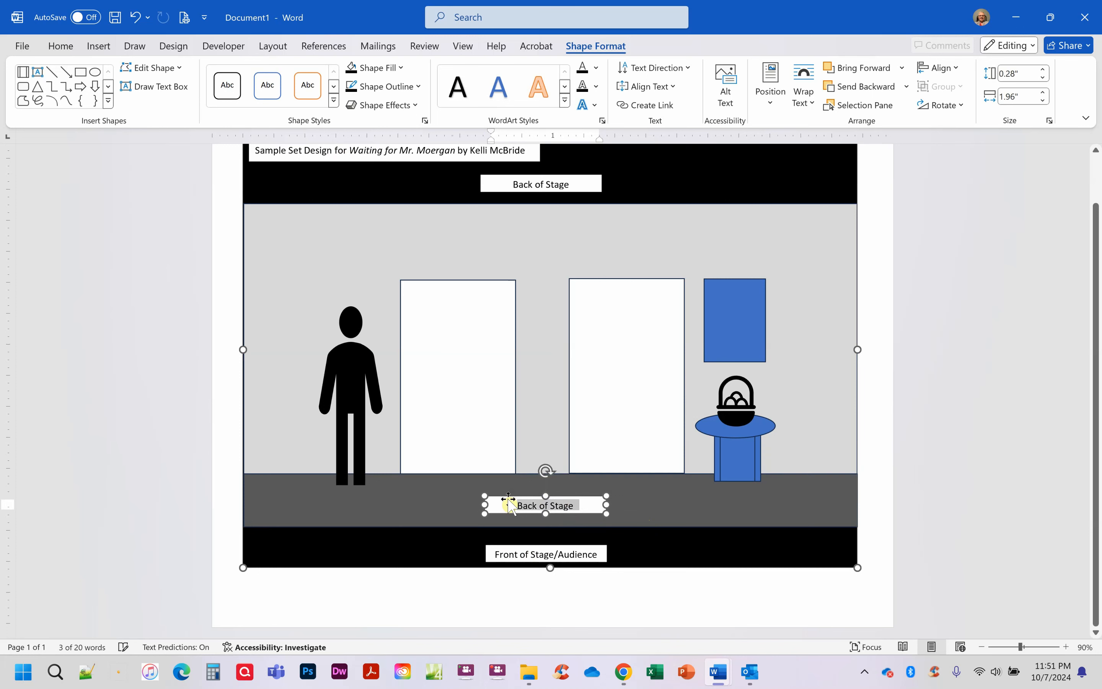
pyautogui.write('Hallway with exits at')
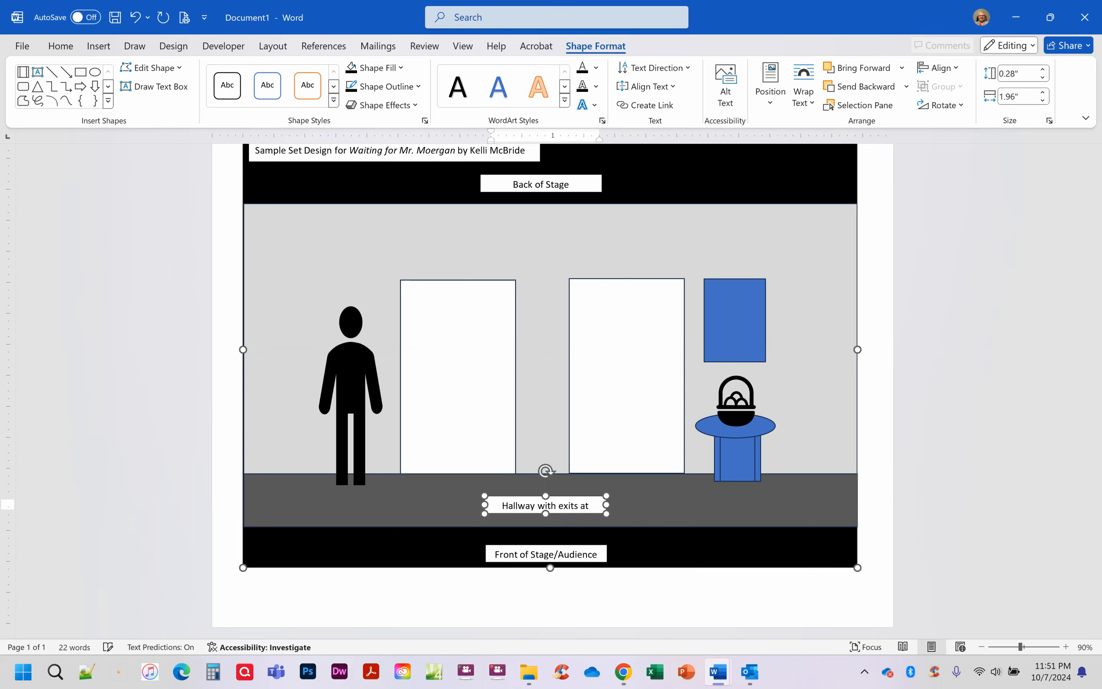
pyautogui.moveTo(602, 518)
pyautogui.mouseDown()
pyautogui.moveTo(645, 510)
pyautogui.moveTo(619, 516)
pyautogui.mouseUp()
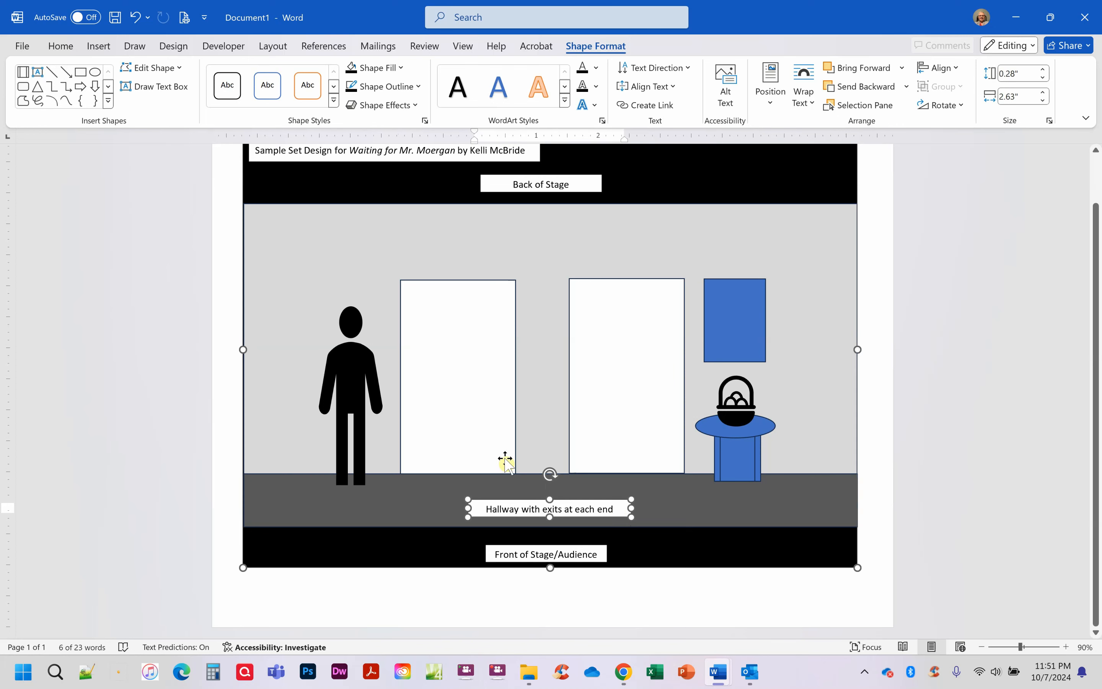
# Place another caption copy above the left white door, change its text to "Moergan’s Office", and narrow it to about 1.56 inches.
pyautogui.click(571, 450)
pyautogui.hotkey('ctrl', 'z')
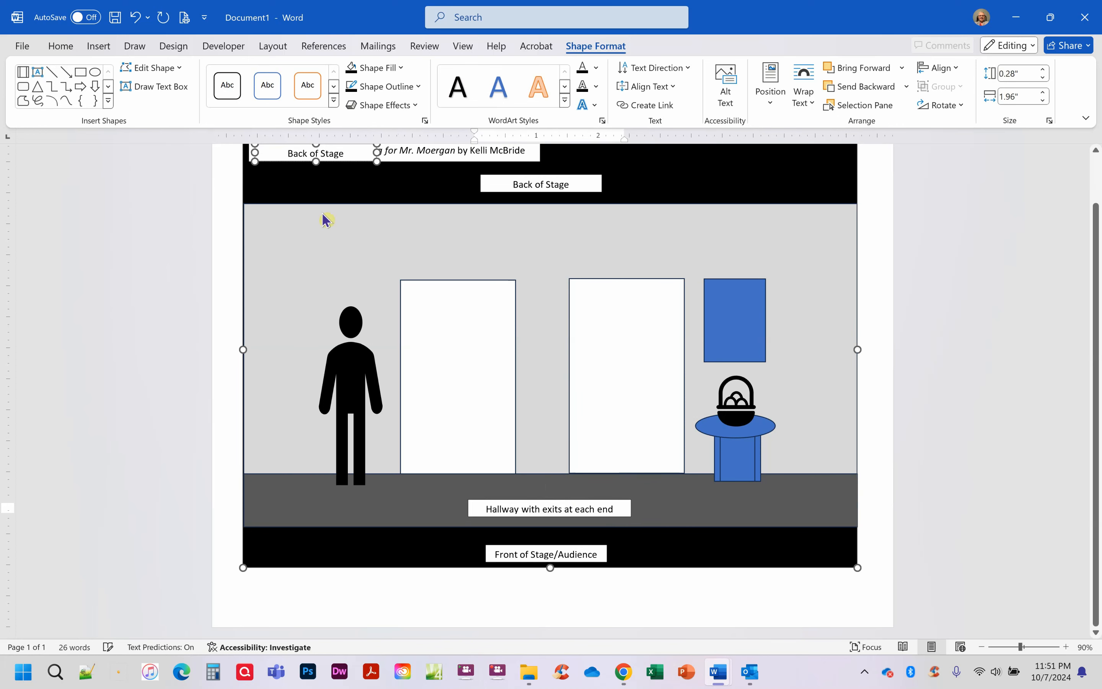
pyautogui.moveTo(339, 155); pyautogui.dragTo(380, 260)
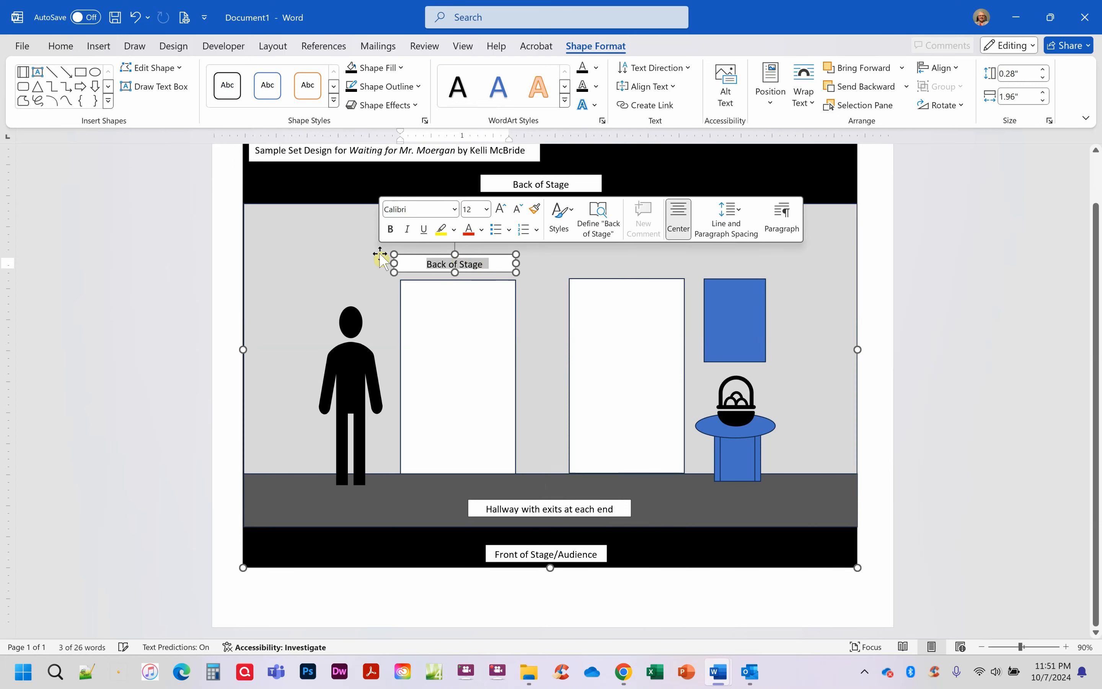
pyautogui.write('Moergan’s')
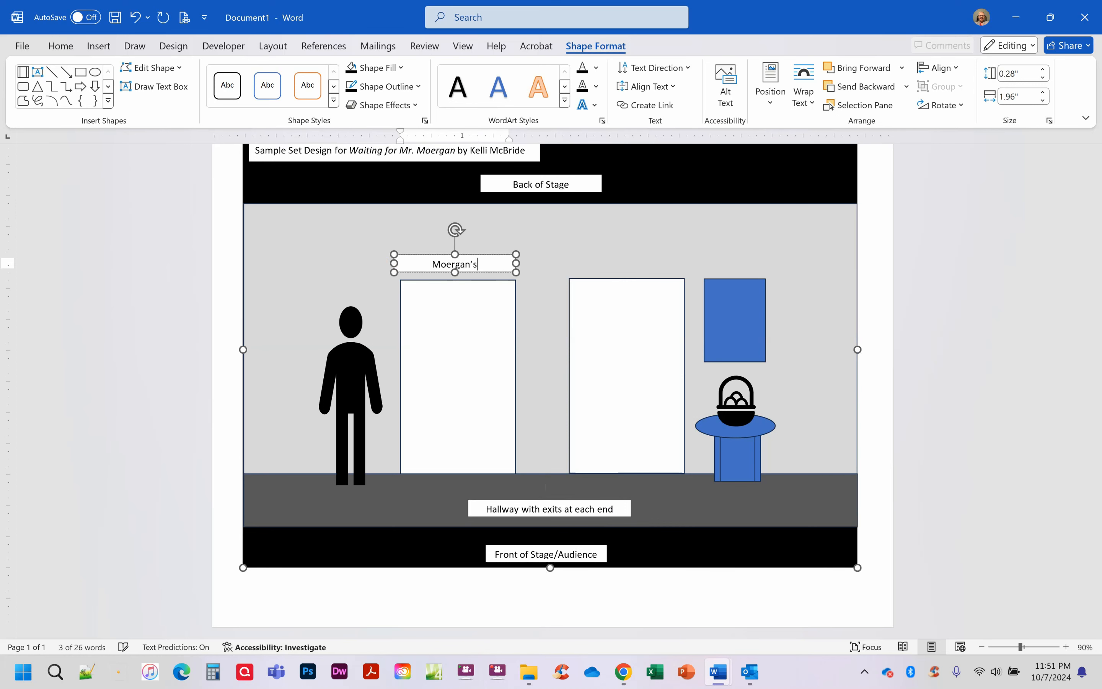
pyautogui.write("an's Office")
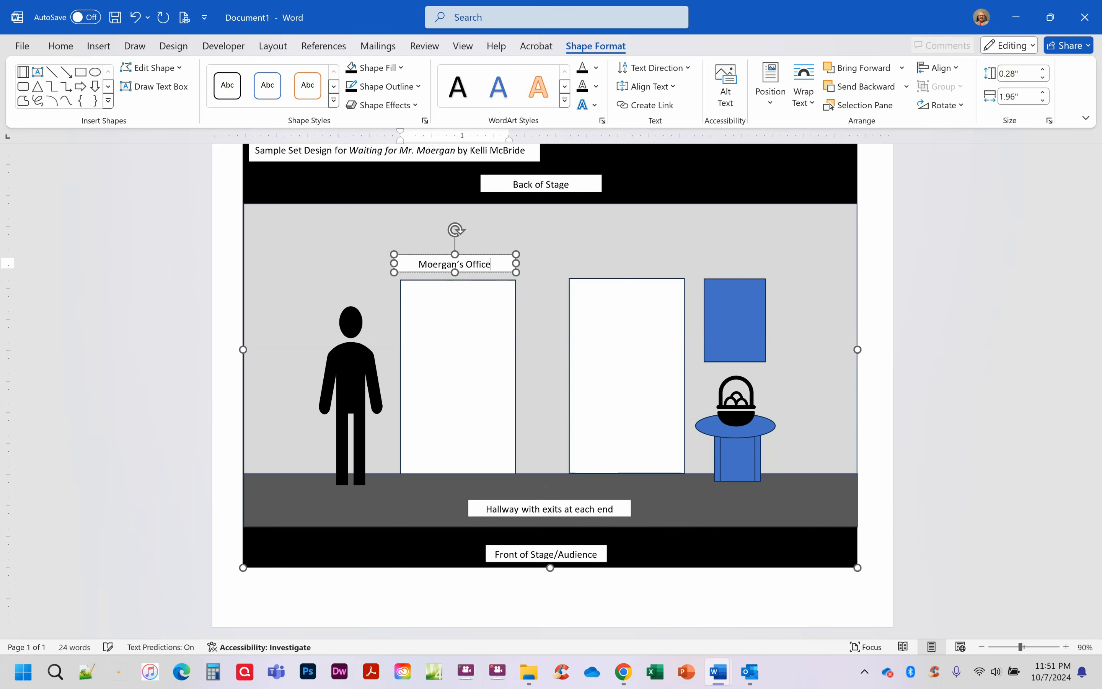
pyautogui.click(427, 239)
pyautogui.click(500, 263)
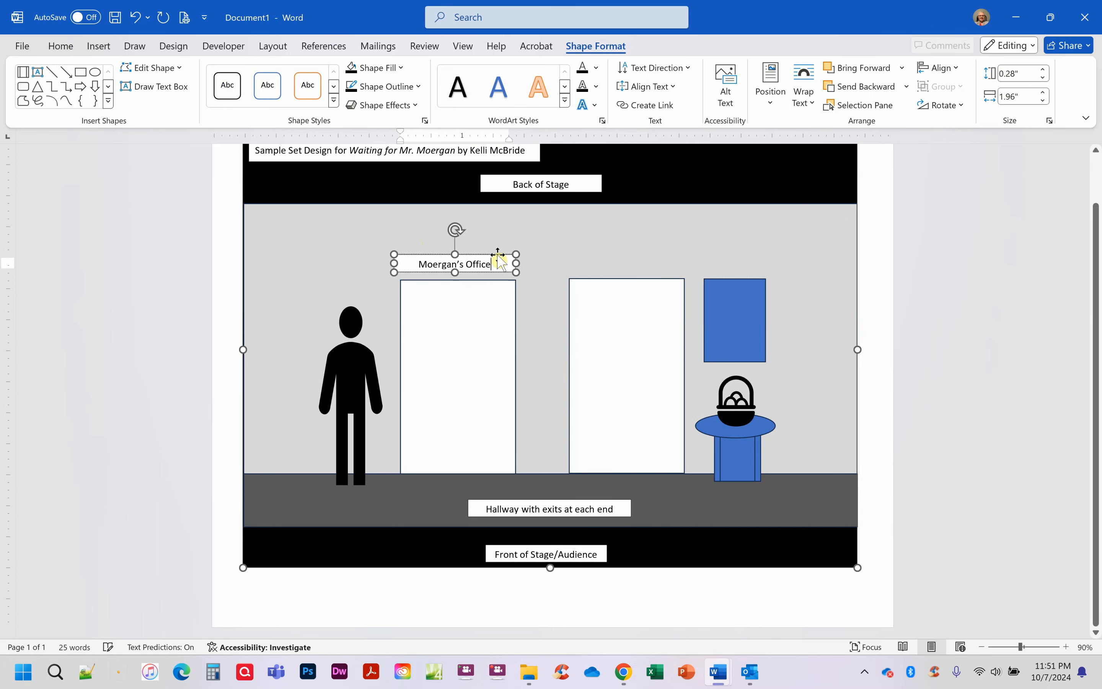
pyautogui.moveTo(517, 263); pyautogui.dragTo(492, 273)
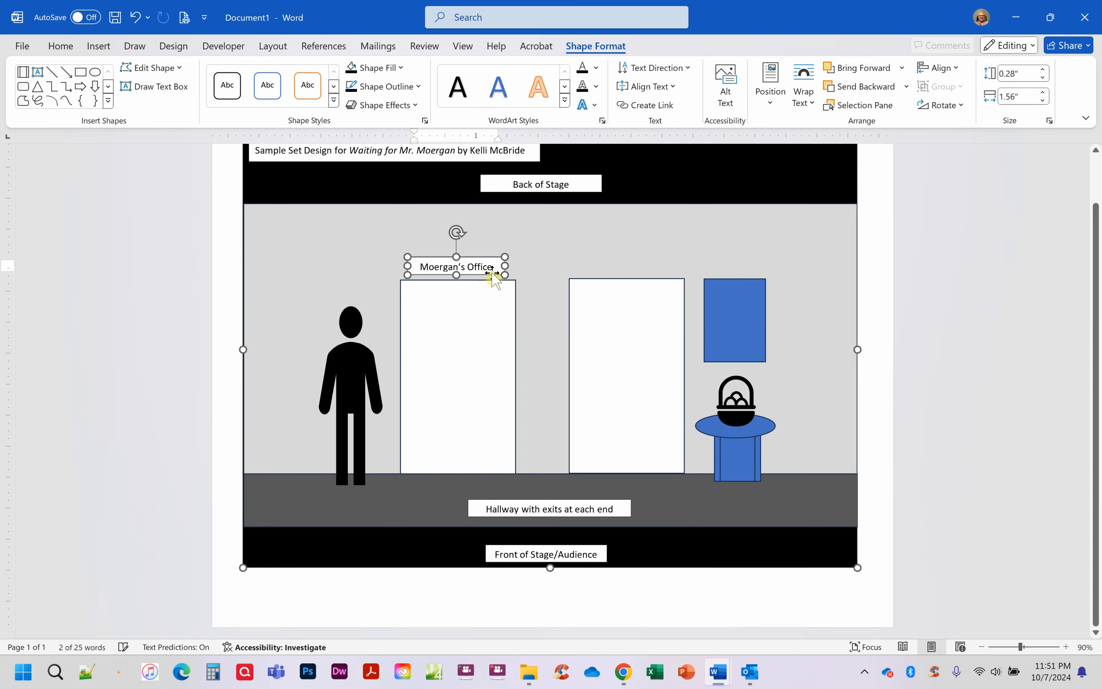
# Copy the "Moergan’s Office" caption above the right white door and change its text to "Hines’ Office".
pyautogui.hotkey('ctrl', 'c')
pyautogui.hotkey('ctrl', 'v')
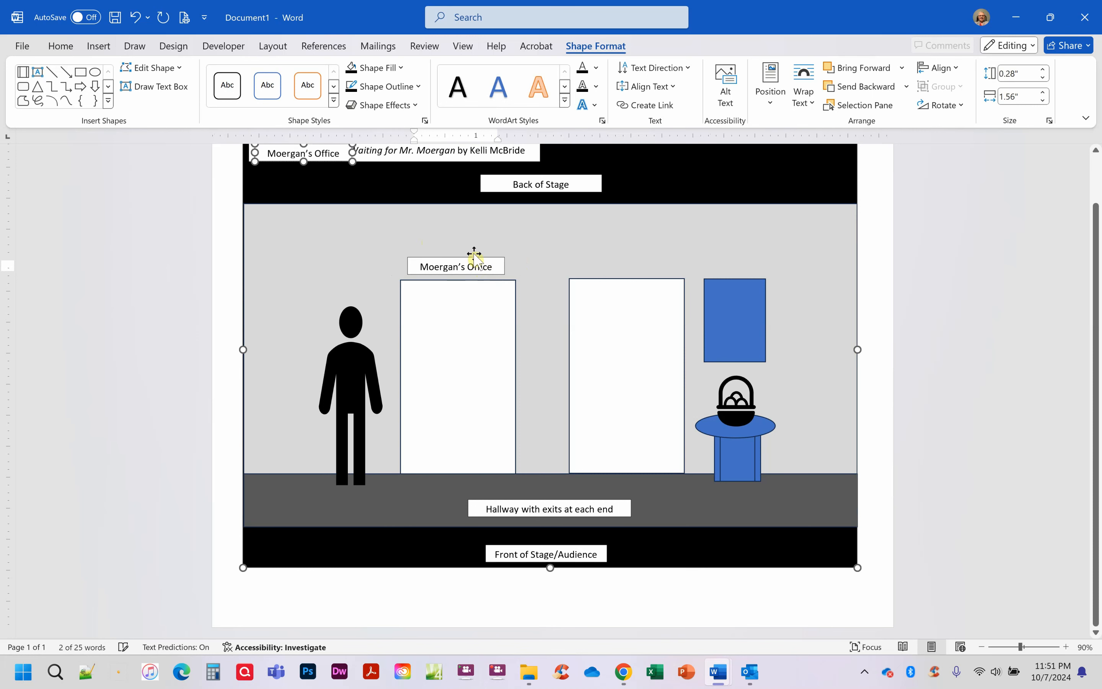
pyautogui.moveTo(335, 166); pyautogui.dragTo(556, 263)
pyautogui.write('Hines')
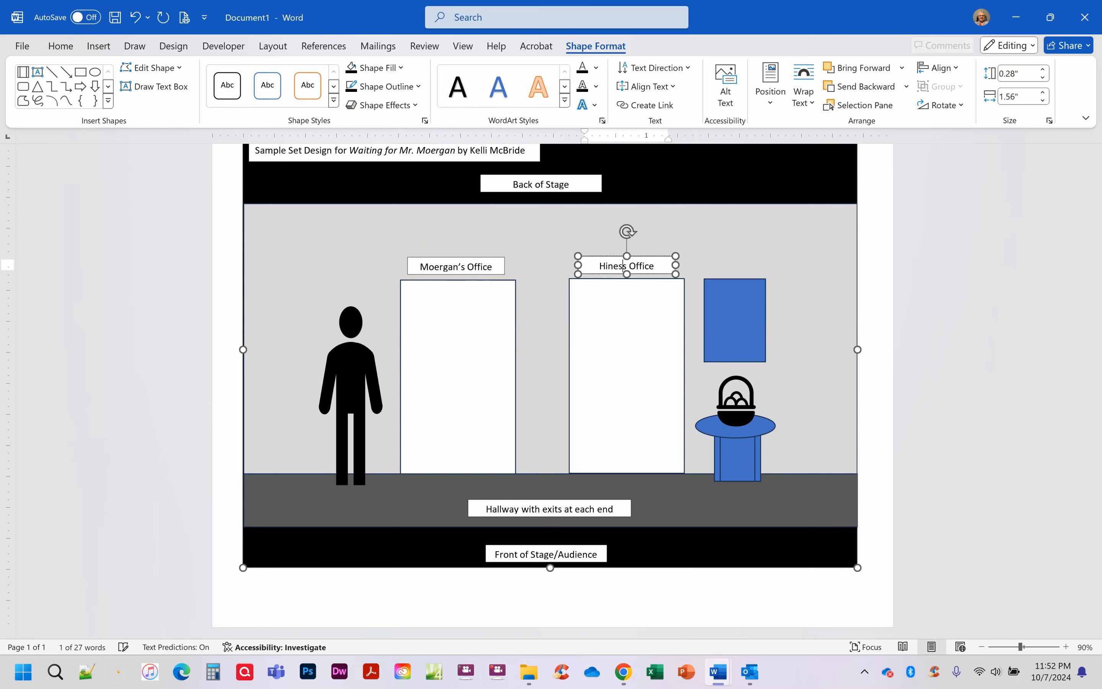
pyautogui.write("'")
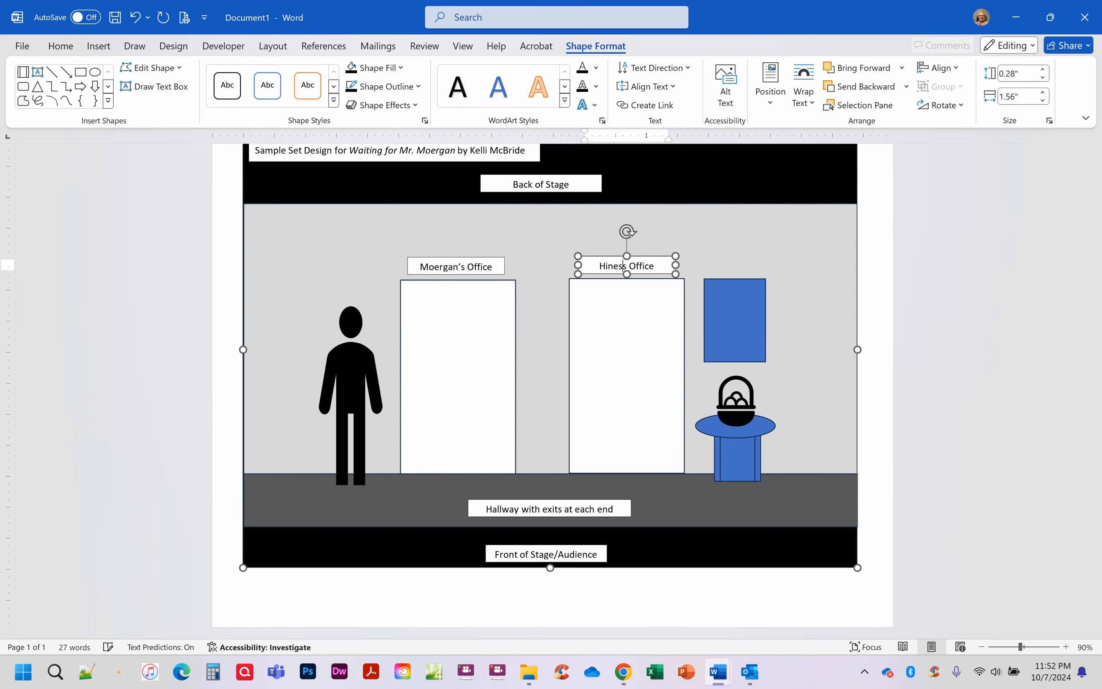
pyautogui.press('Delete')
# Paste another office caption copy over the man icon's shoulder and change its text to "Cardboard cutout".
pyautogui.click(565, 251)
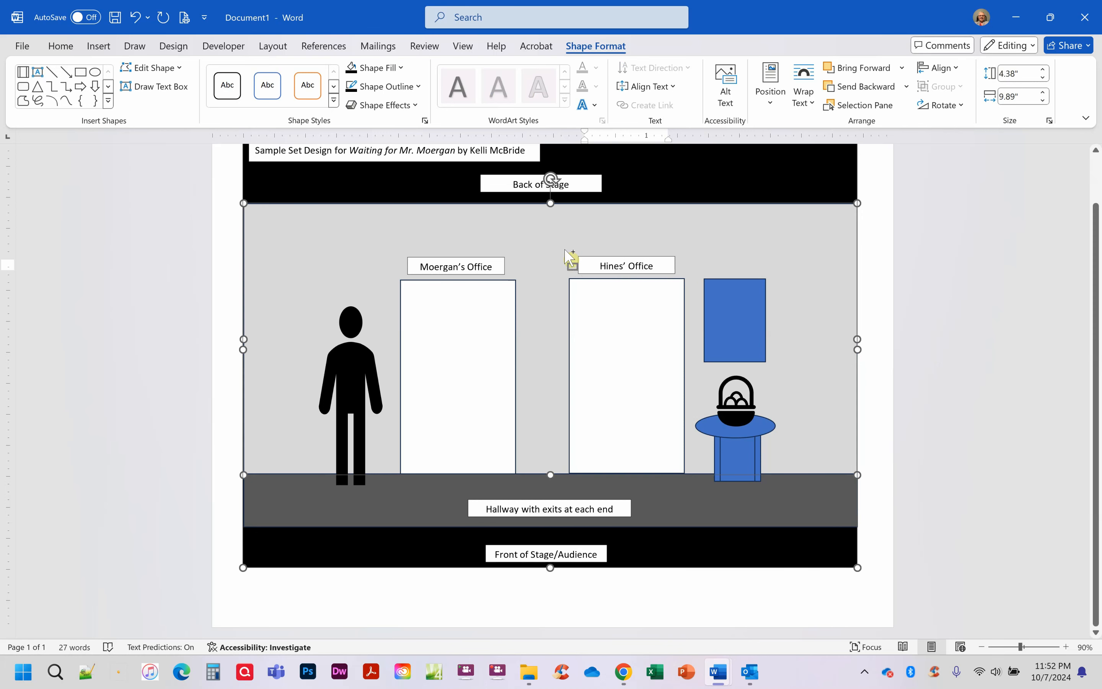
pyautogui.hotkey('ctrl', 'v')
pyautogui.moveTo(324, 165); pyautogui.dragTo(329, 347)
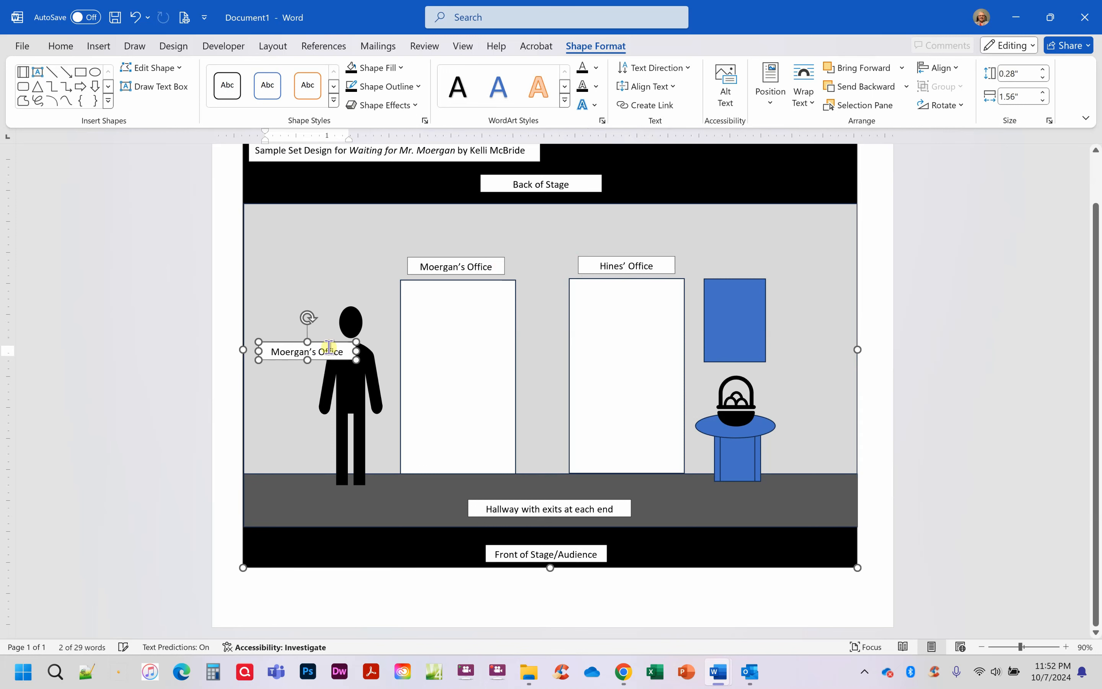
pyautogui.tripleClick(329, 347)
pyautogui.write('Cardboard cutout')
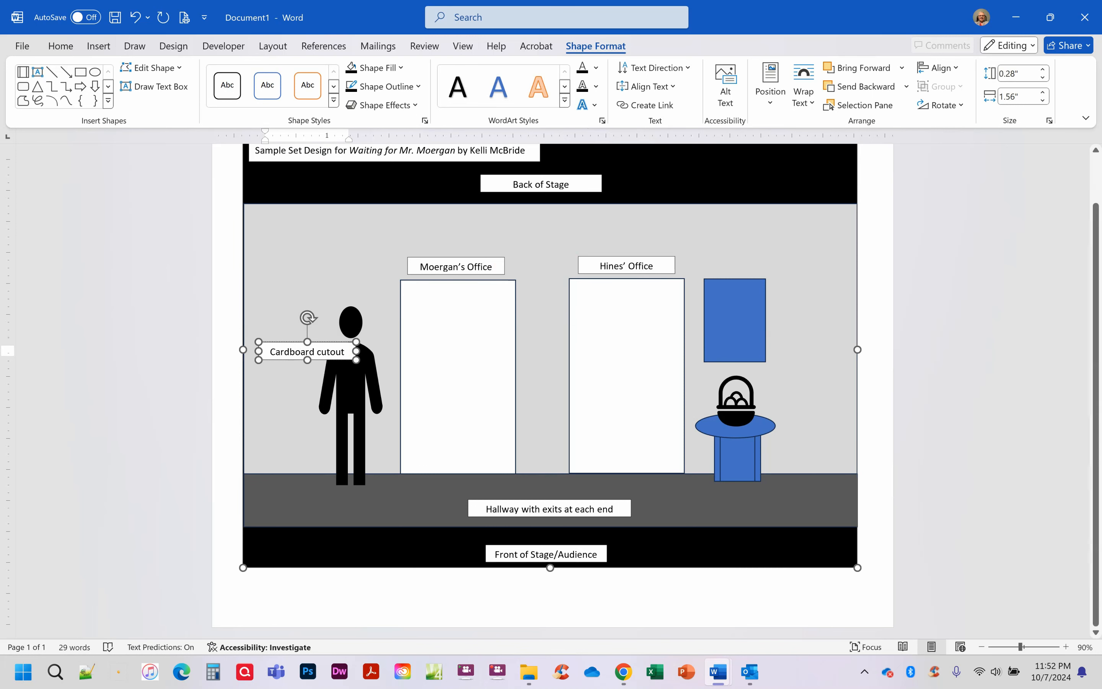